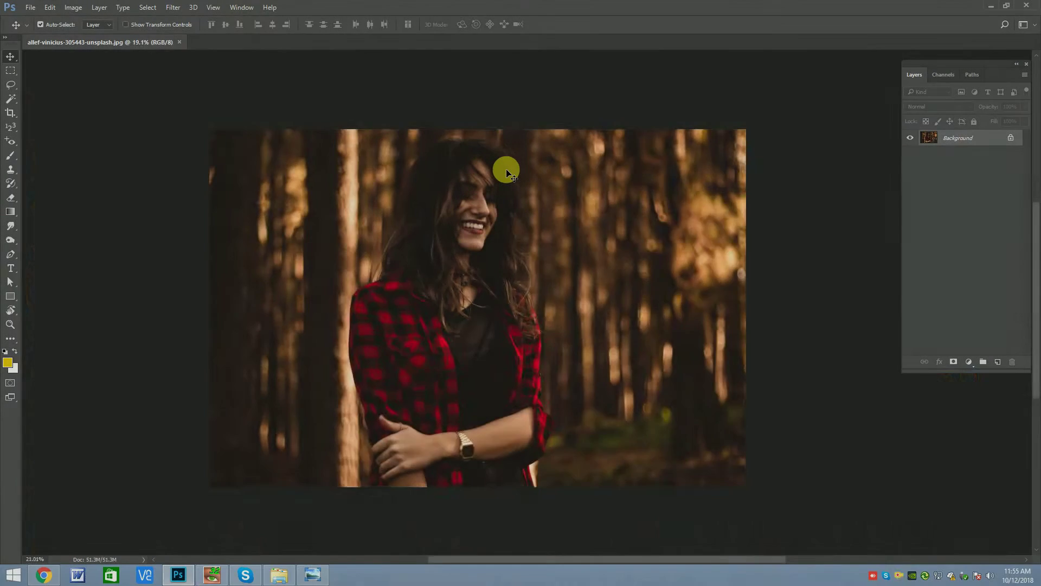
Zoom in on the smiling woman's face in the forest portrait.
scroll(446, 262, up, 3)
scroll(446, 262, up, 2)
scroll(448, 266, up, 2)
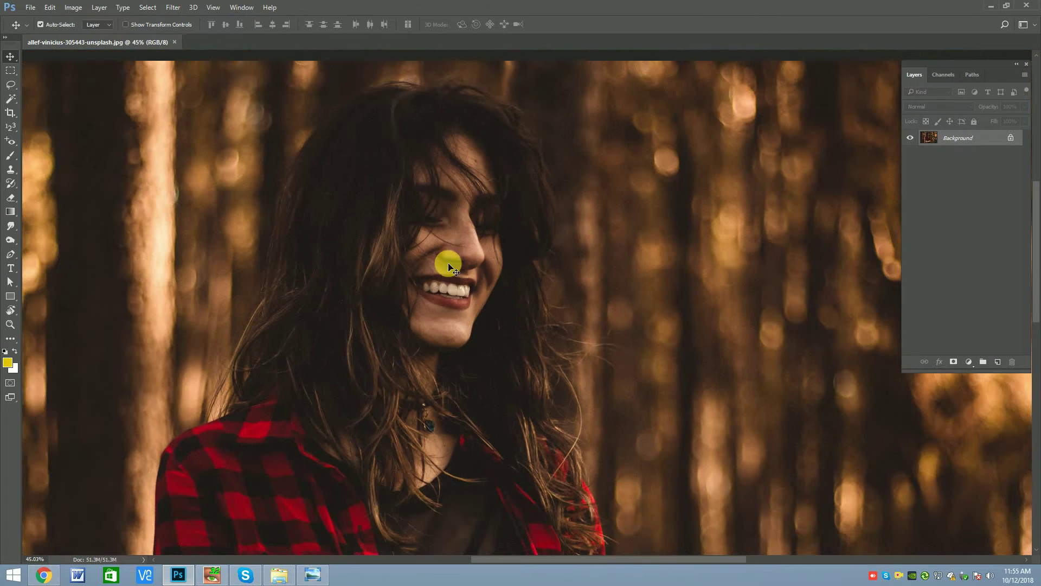
Duplicate the Background layer to create a Background copy.
right_click(944, 138)
click(946, 159)
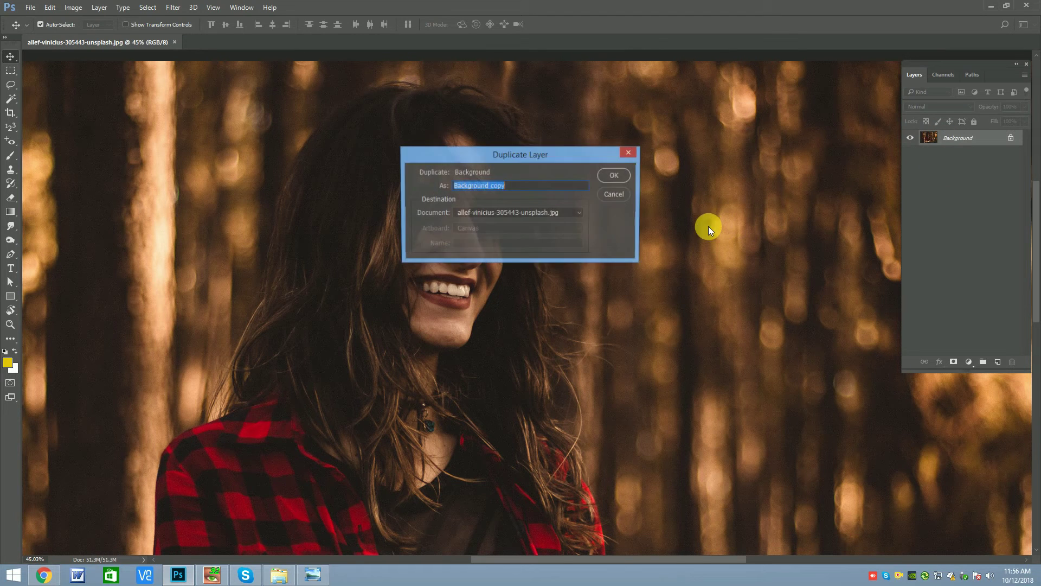
click(613, 175)
Apply Reduce Noise at Strength 10 with 50% color noise to the Background copy.
scroll(447, 216, up, 1)
click(173, 10)
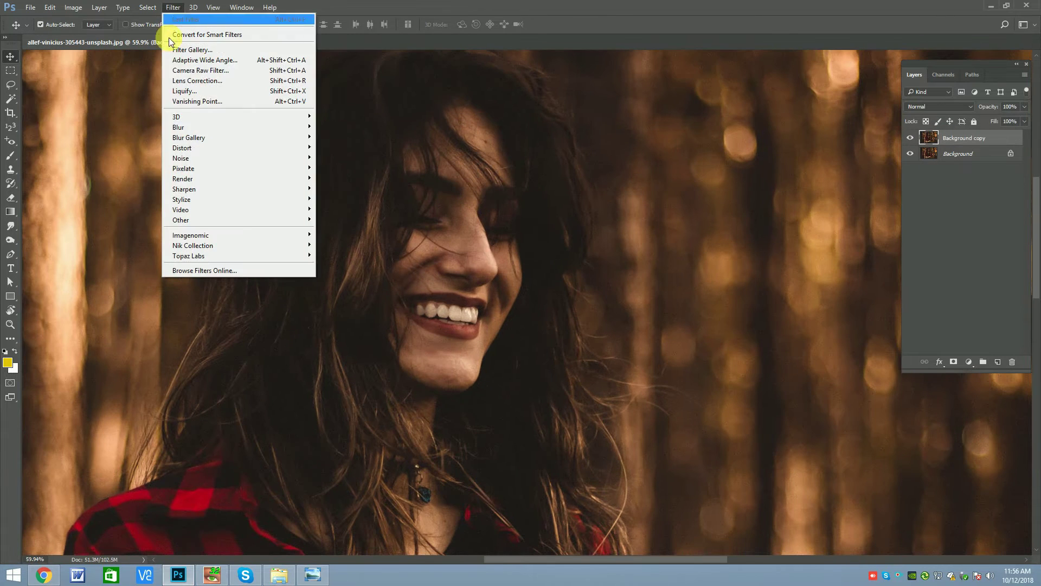
mouse_move(182, 157)
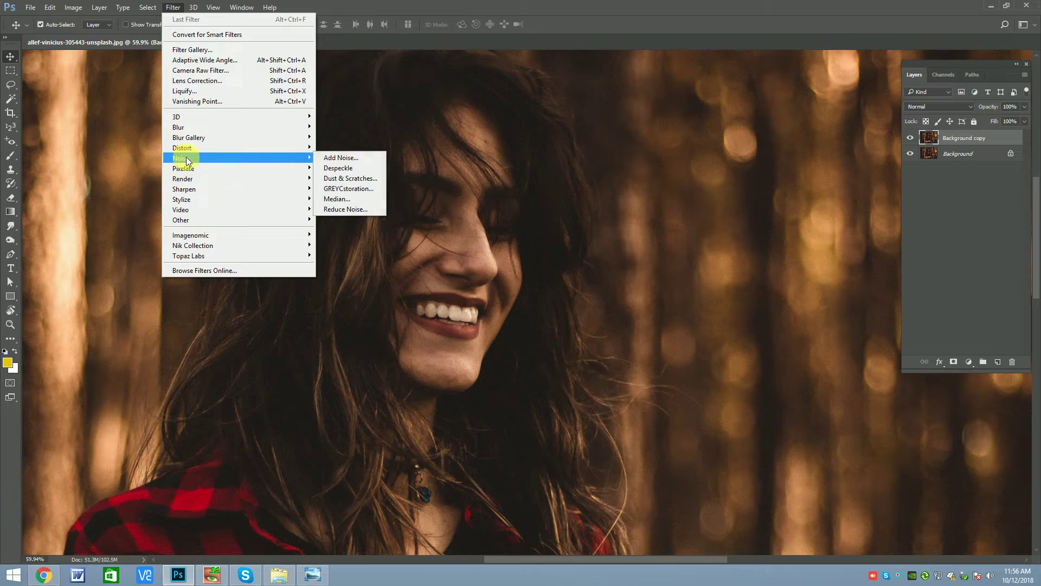
click(346, 210)
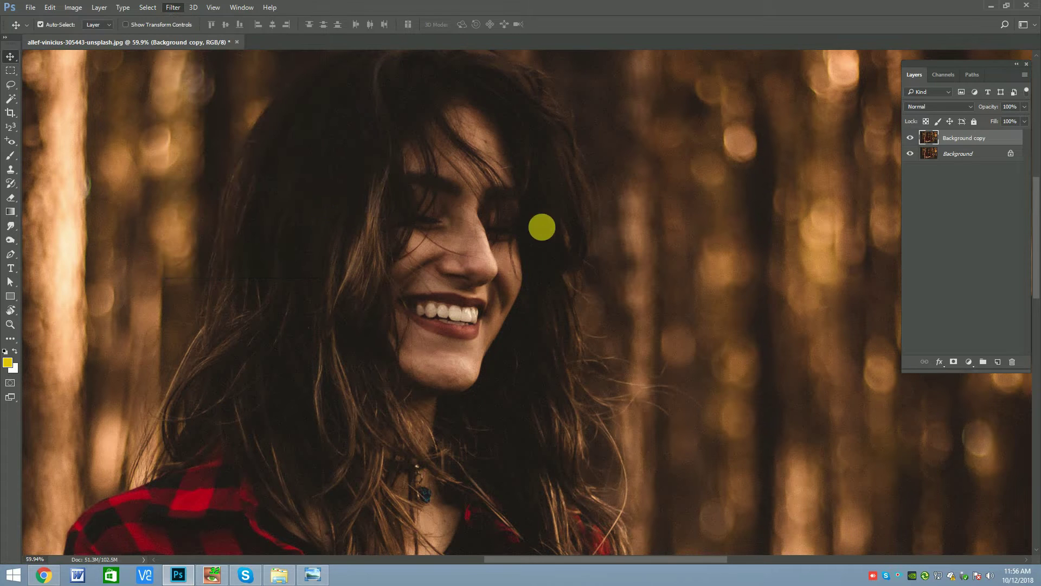
drag(484, 319, 569, 291)
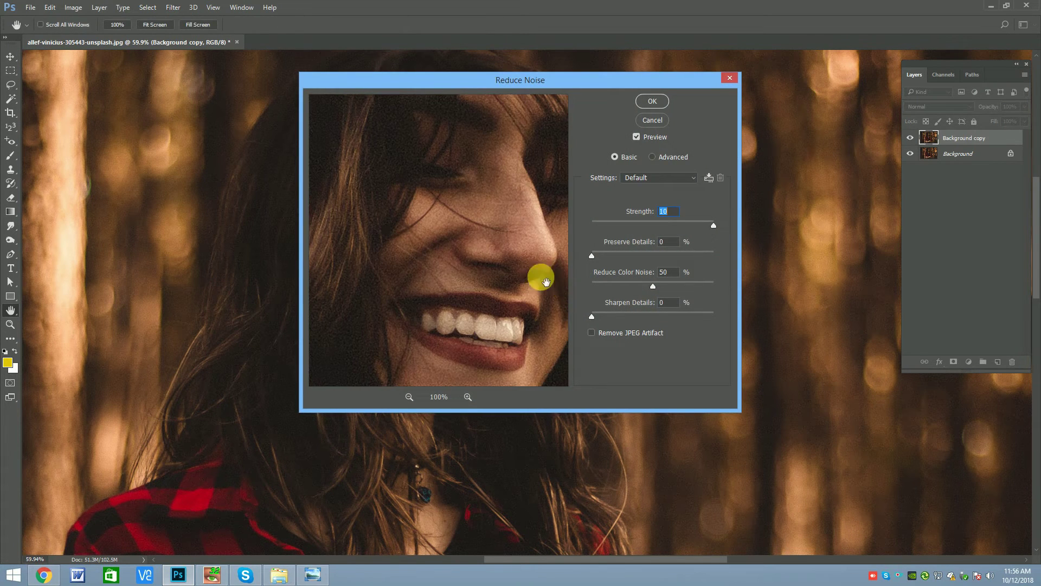
drag(516, 262, 495, 174)
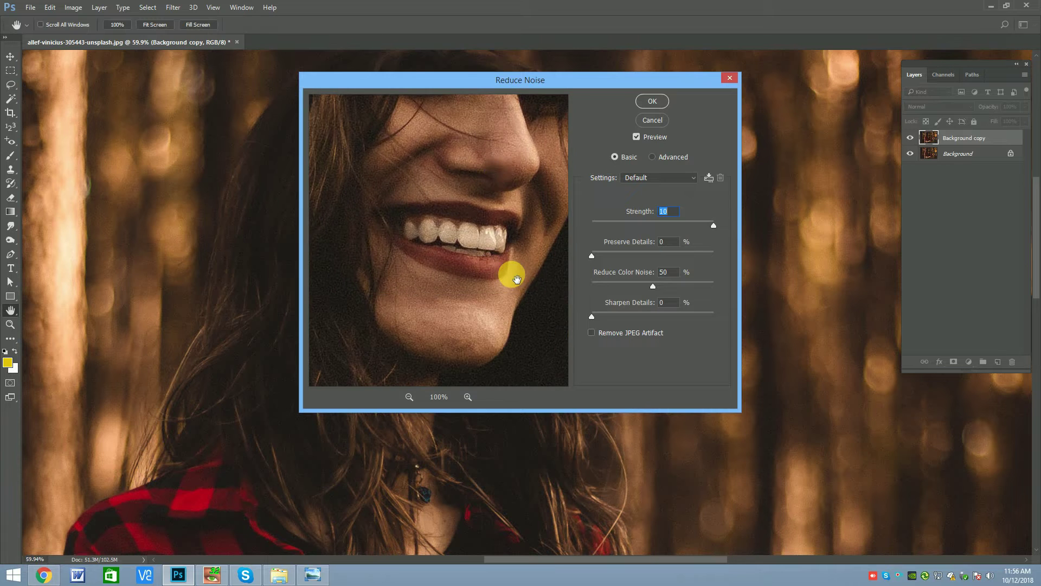
click(653, 102)
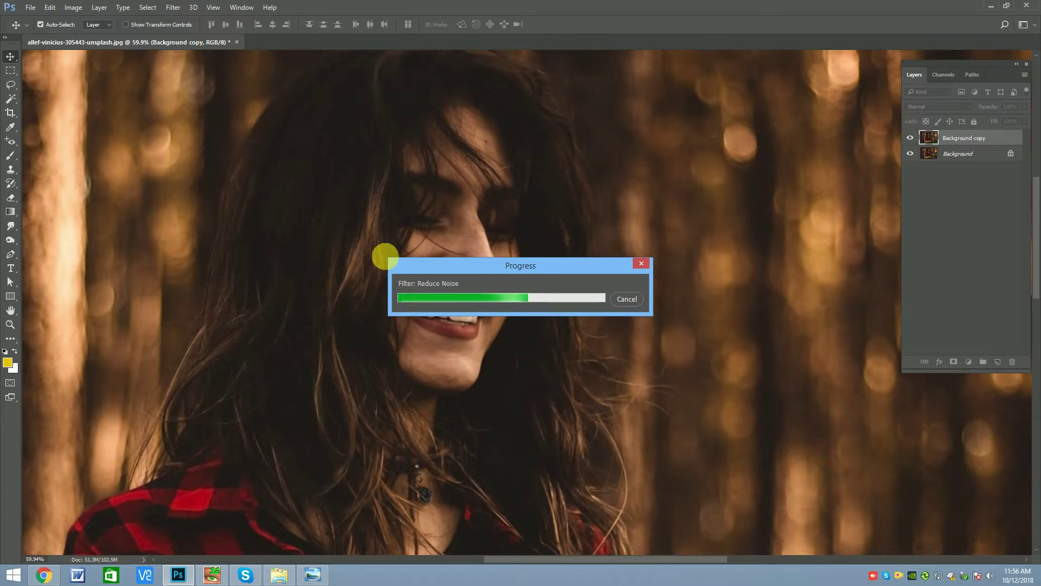
scroll(472, 233, up, 2)
scroll(483, 228, up, 2)
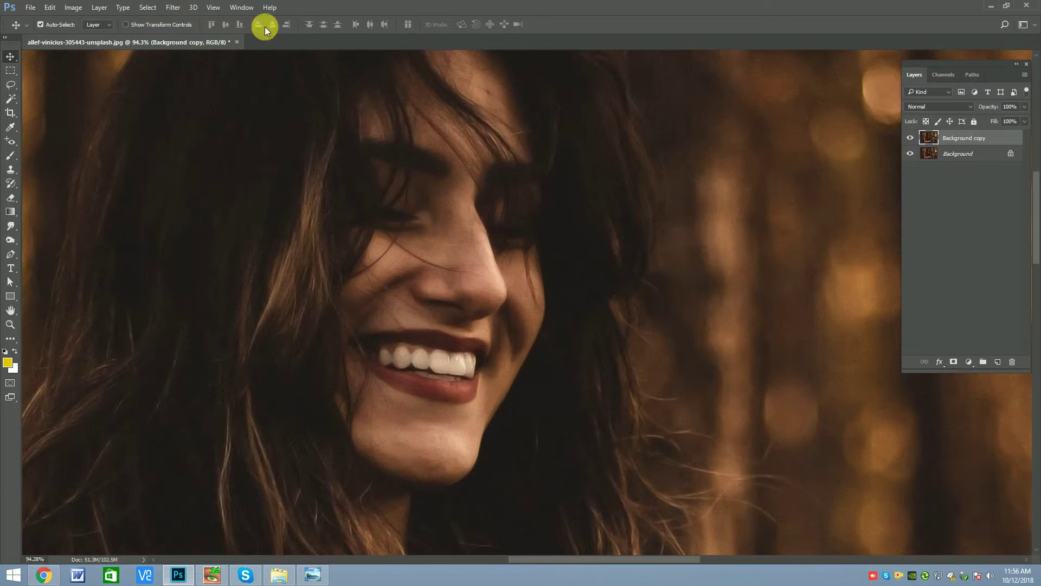
In Camera Raw Basic, set Shadows +99, Highlights -48, Clarity -16, Vibrance +23, Exposure +0.15, Whites -15, Blacks -12.
click(172, 6)
click(200, 69)
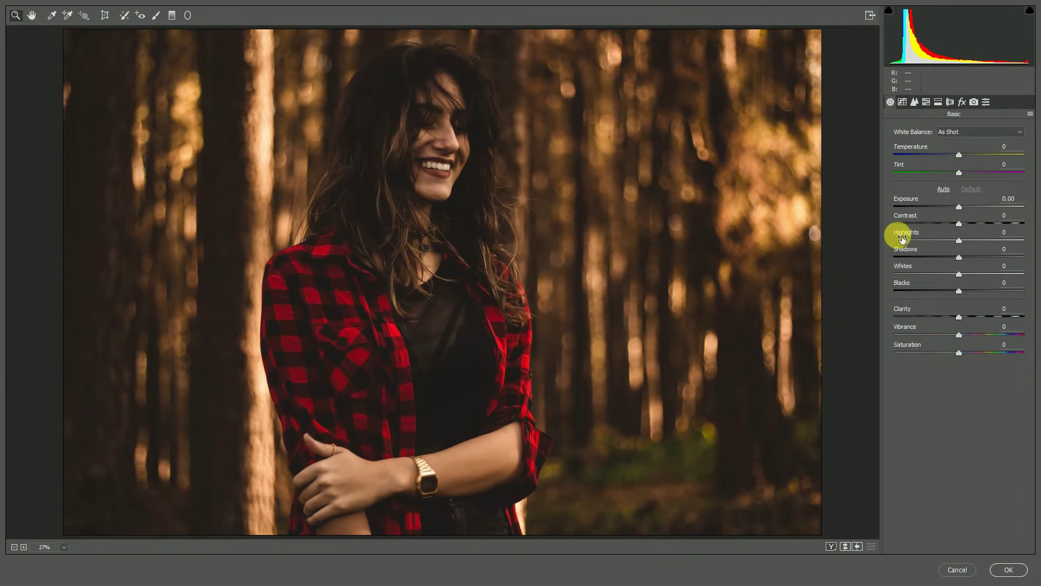
drag(967, 259, 1024, 259)
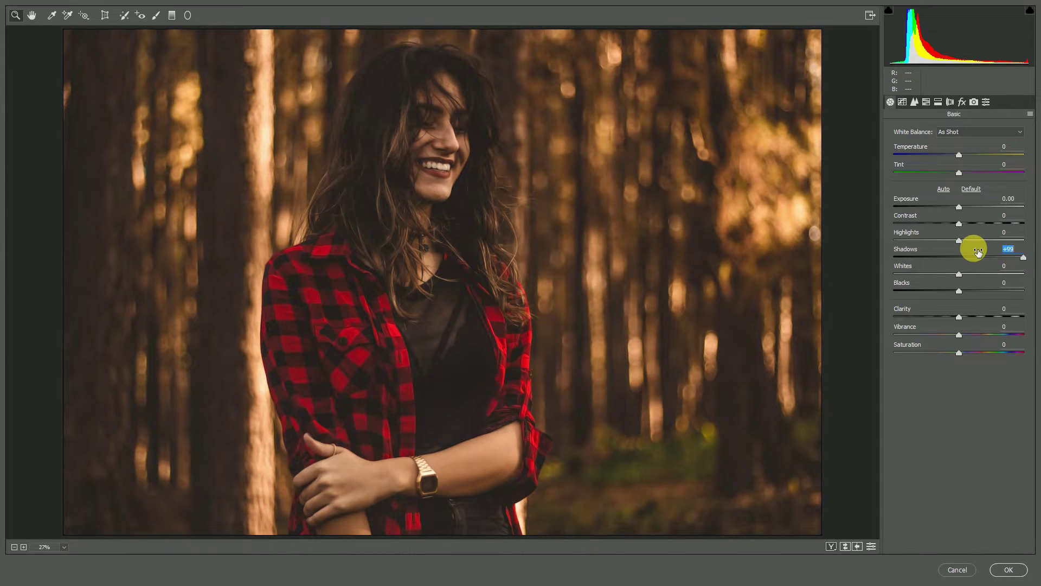
drag(957, 241, 925, 244)
mouse_move(958, 317)
mouse_down()
mouse_move(949, 318)
mouse_move(977, 333)
mouse_up()
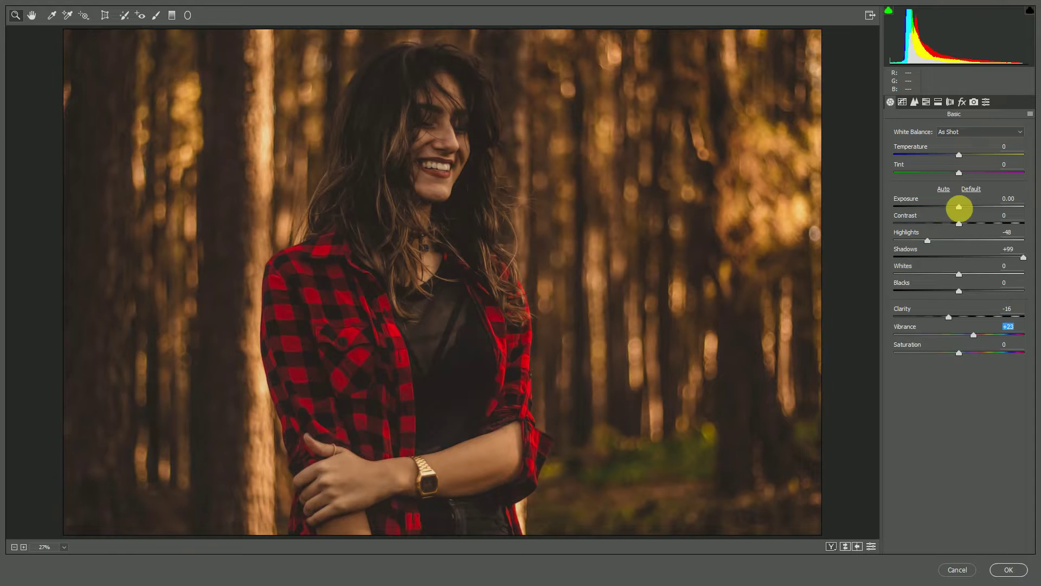
drag(959, 207, 961, 208)
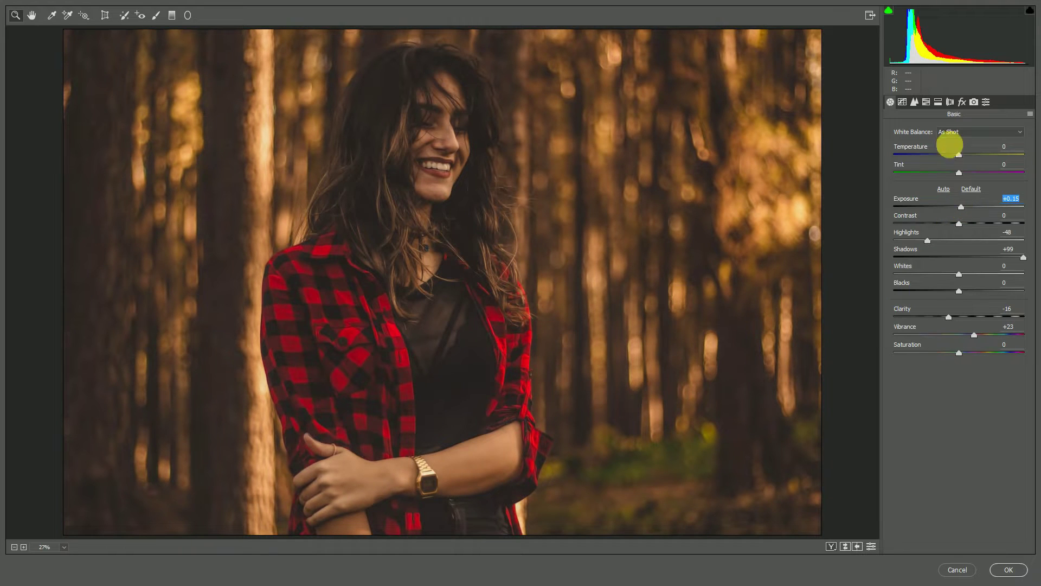
mouse_move(958, 276)
mouse_down()
mouse_move(948, 274)
mouse_move(952, 298)
mouse_move(957, 286)
mouse_move(930, 307)
mouse_move(862, 311)
mouse_up()
Set calibration: Blue +22/-30, Green +94/-100, Shadows Tint +100, Red Hue +66/Sat +28.
click(962, 102)
click(973, 101)
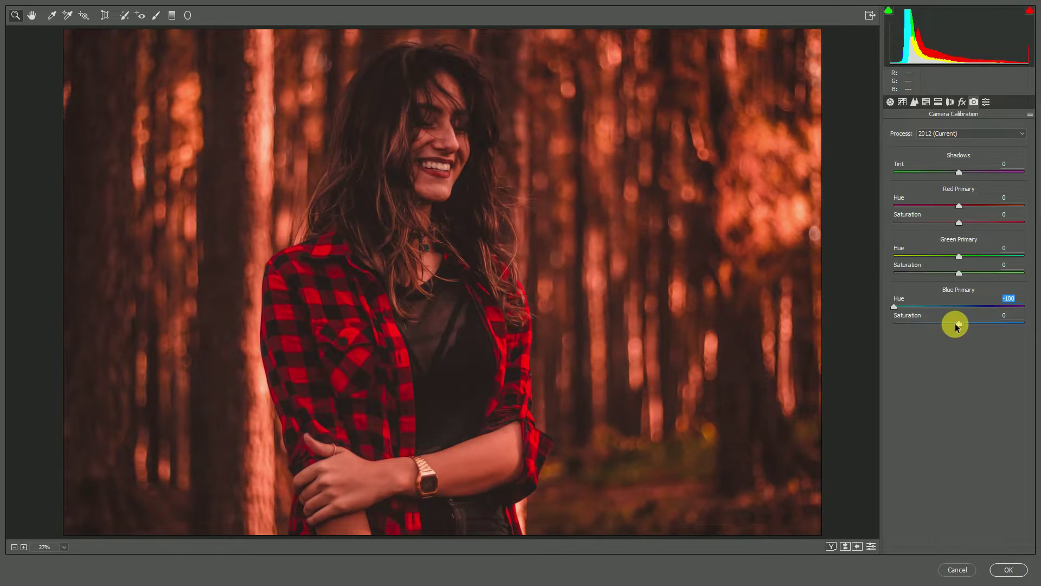
mouse_move(958, 323)
mouse_down()
mouse_move(862, 325)
mouse_move(1037, 331)
mouse_move(853, 327)
mouse_move(1005, 307)
mouse_move(976, 310)
mouse_up()
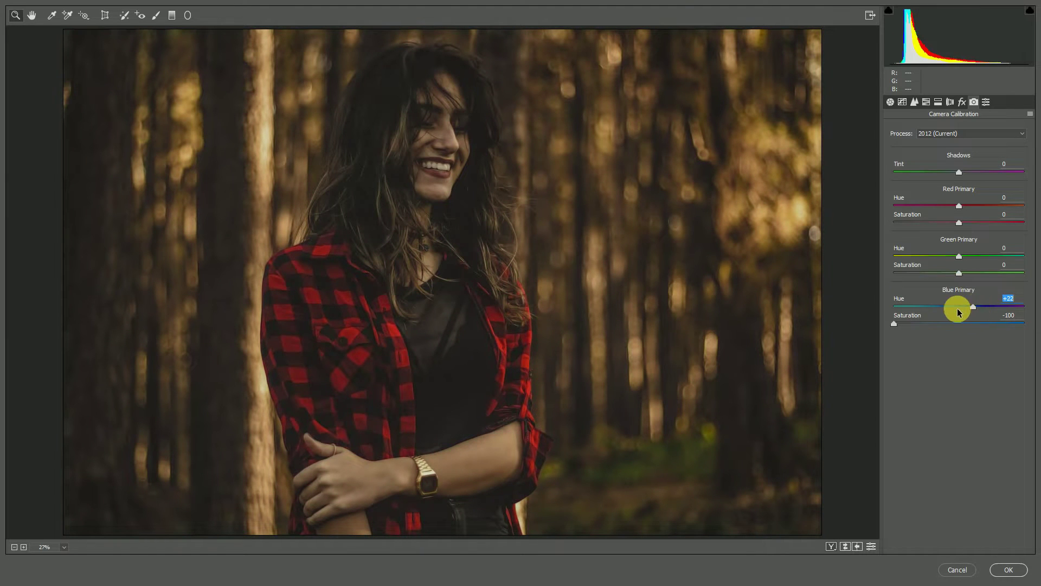
mouse_move(894, 324)
mouse_down()
mouse_move(1016, 323)
mouse_move(939, 324)
mouse_up()
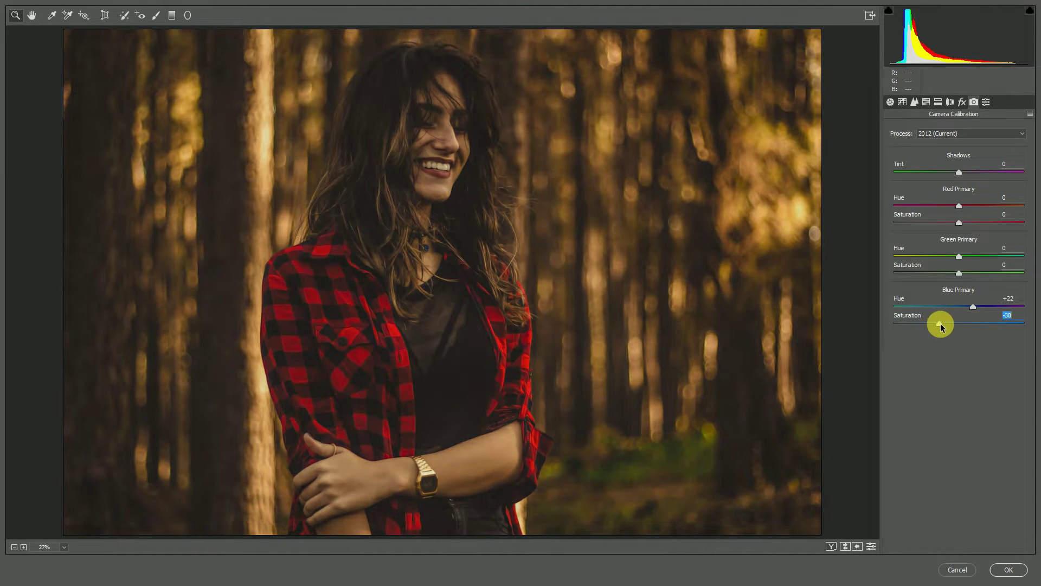
mouse_move(959, 256)
mouse_down()
mouse_move(830, 255)
mouse_move(1020, 256)
mouse_up()
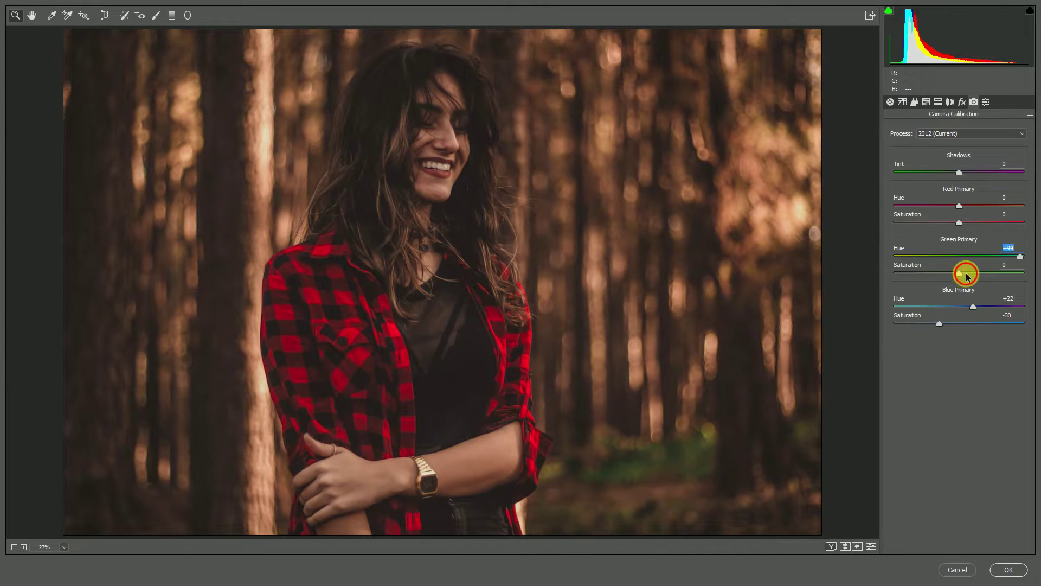
mouse_move(966, 276)
mouse_down()
mouse_move(1034, 271)
mouse_move(866, 269)
mouse_up()
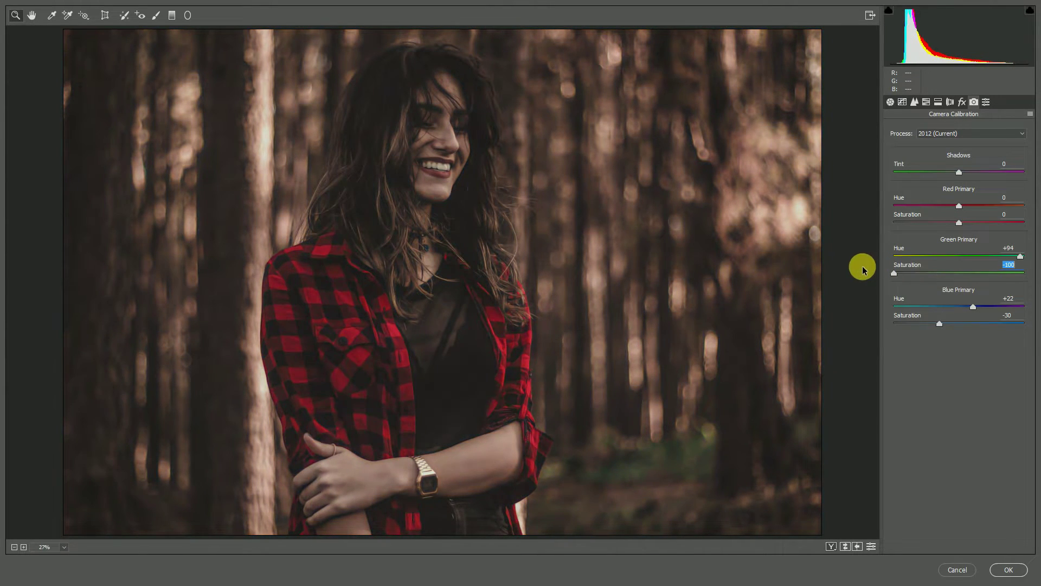
mouse_move(959, 171)
mouse_down()
mouse_move(877, 173)
mouse_move(1039, 164)
mouse_up()
mouse_move(959, 206)
mouse_down()
mouse_move(1030, 205)
mouse_move(979, 207)
mouse_move(986, 234)
mouse_move(1013, 221)
mouse_move(933, 222)
mouse_move(979, 225)
mouse_move(1005, 211)
mouse_up()
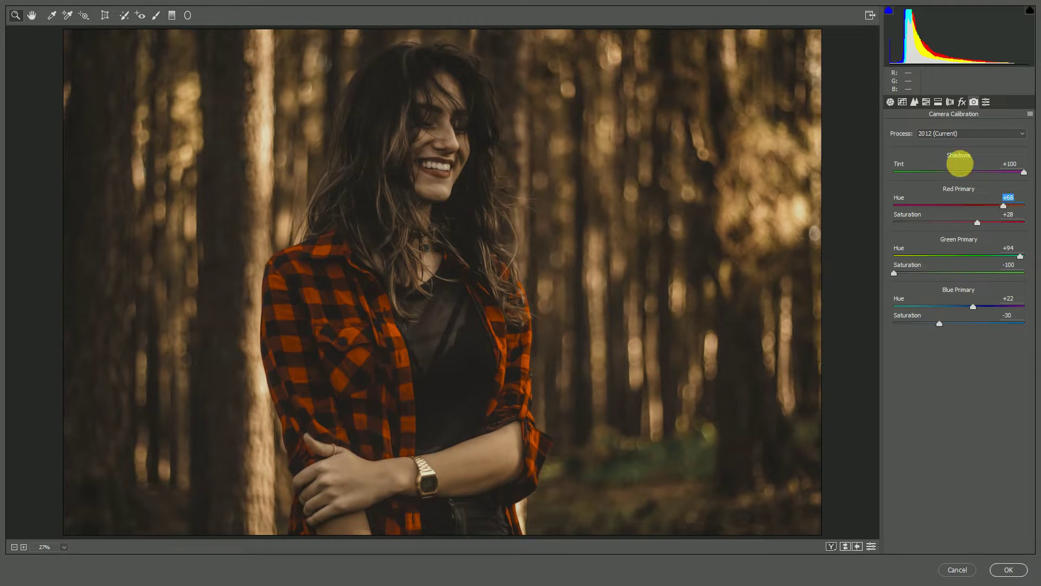
Shift the HSL hues, with Oranges at -22 and Greens at -100.
click(929, 103)
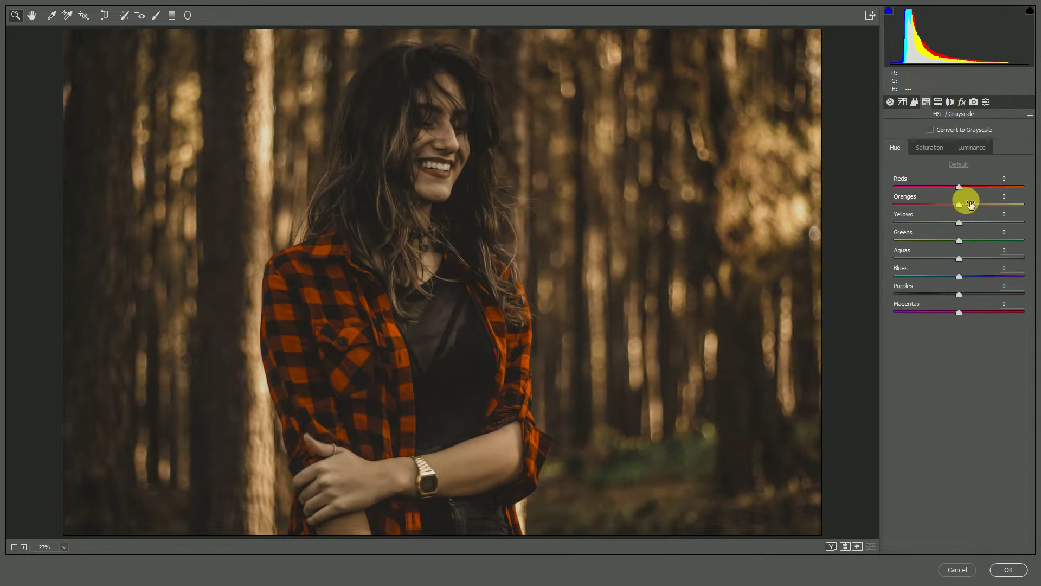
mouse_move(959, 205)
mouse_down()
mouse_move(878, 219)
mouse_move(984, 222)
mouse_move(913, 222)
mouse_move(887, 241)
mouse_move(1024, 241)
mouse_up()
drag(958, 276, 873, 283)
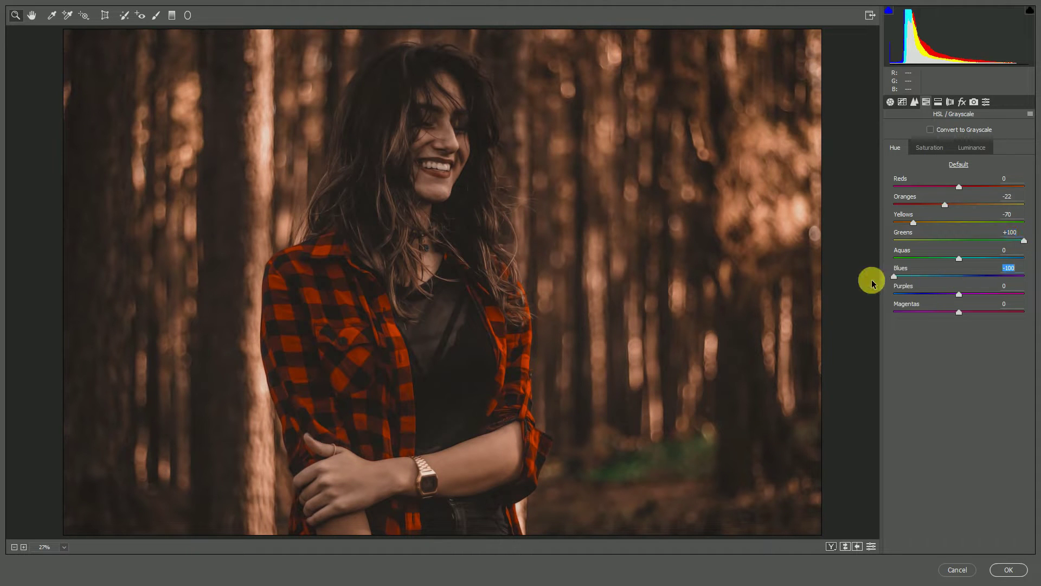
drag(1023, 240, 855, 240)
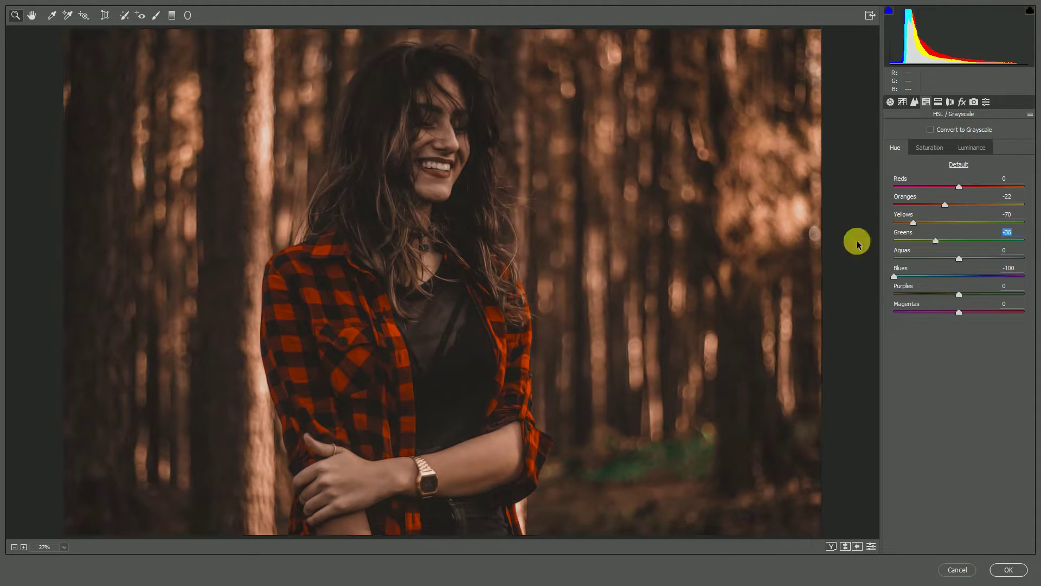
drag(945, 204, 969, 210)
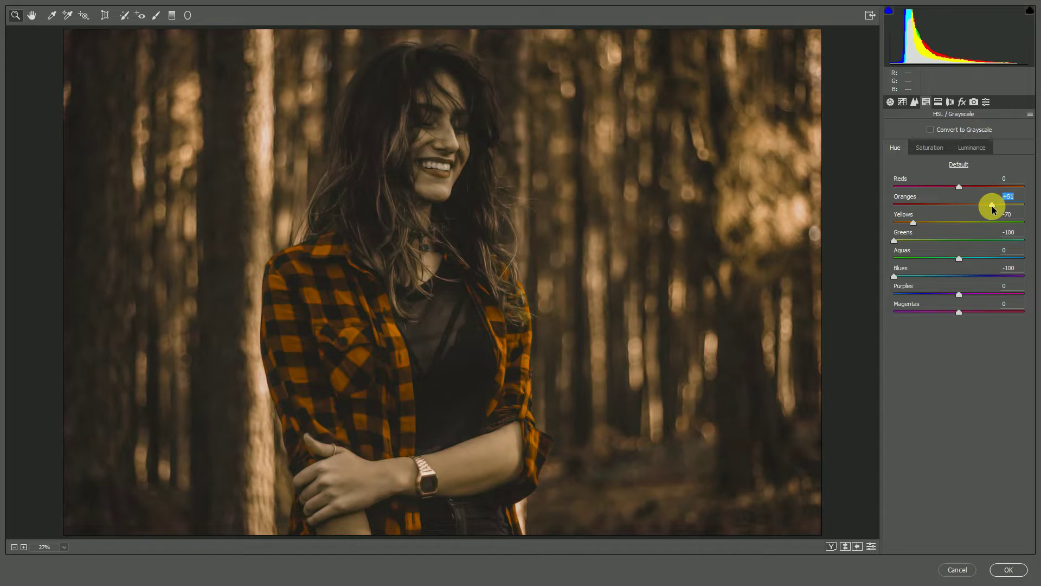
Set HSL saturation to Reds +100, Oranges -20, and Yellows, Greens, Blues -100.
click(929, 147)
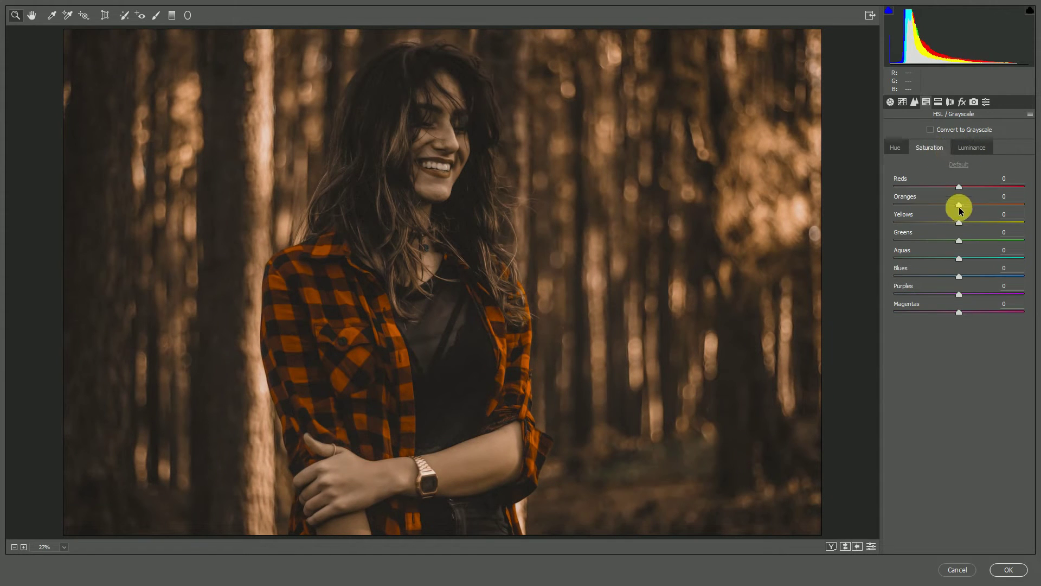
drag(959, 205, 896, 205)
drag(959, 187, 1035, 190)
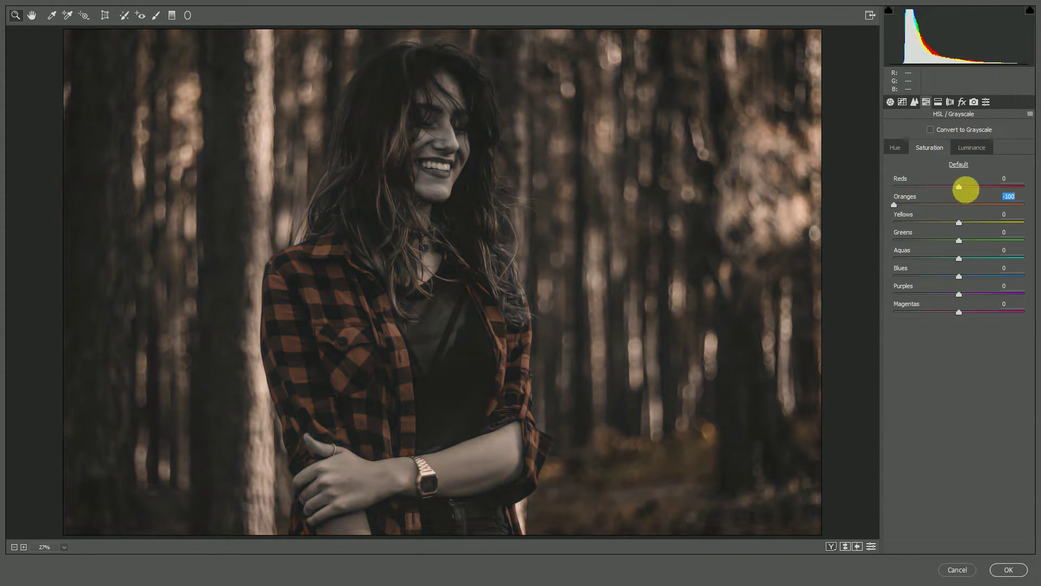
mouse_move(893, 204)
mouse_down()
mouse_move(946, 209)
mouse_move(886, 223)
mouse_up()
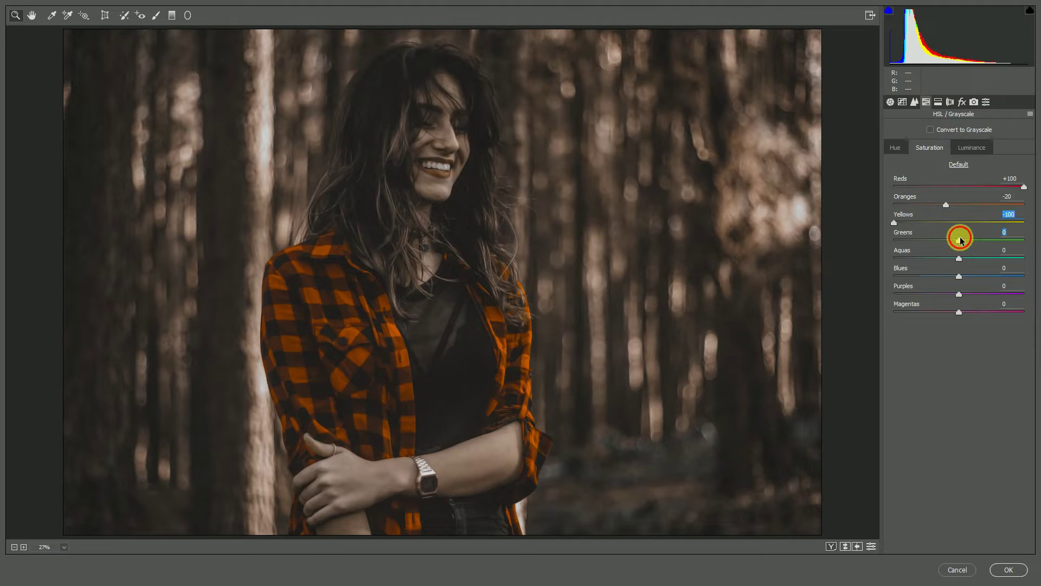
mouse_move(958, 240)
mouse_down()
mouse_move(1037, 240)
mouse_move(893, 242)
mouse_up()
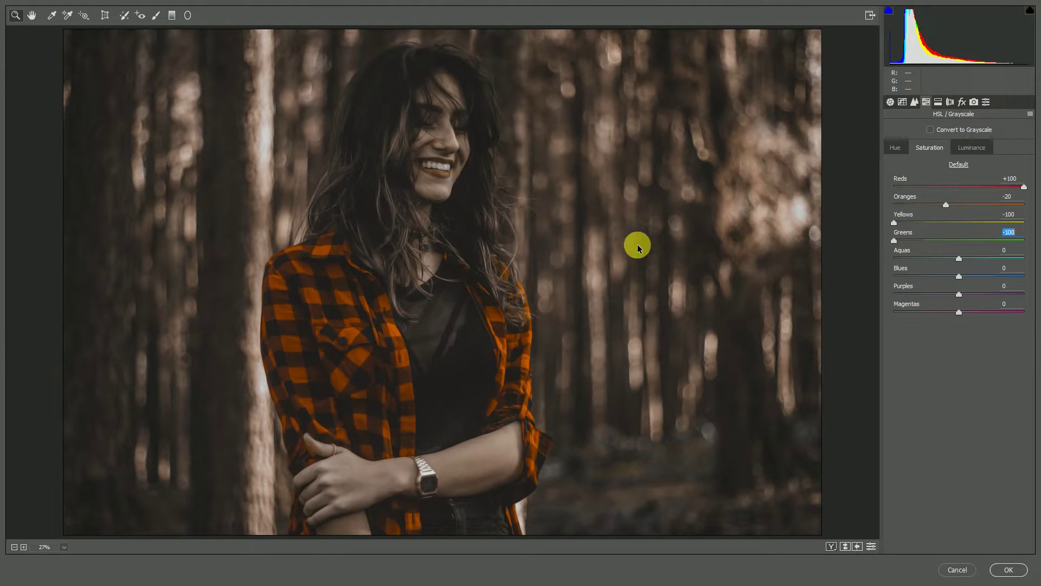
drag(1035, 240, 895, 240)
drag(959, 276, 901, 276)
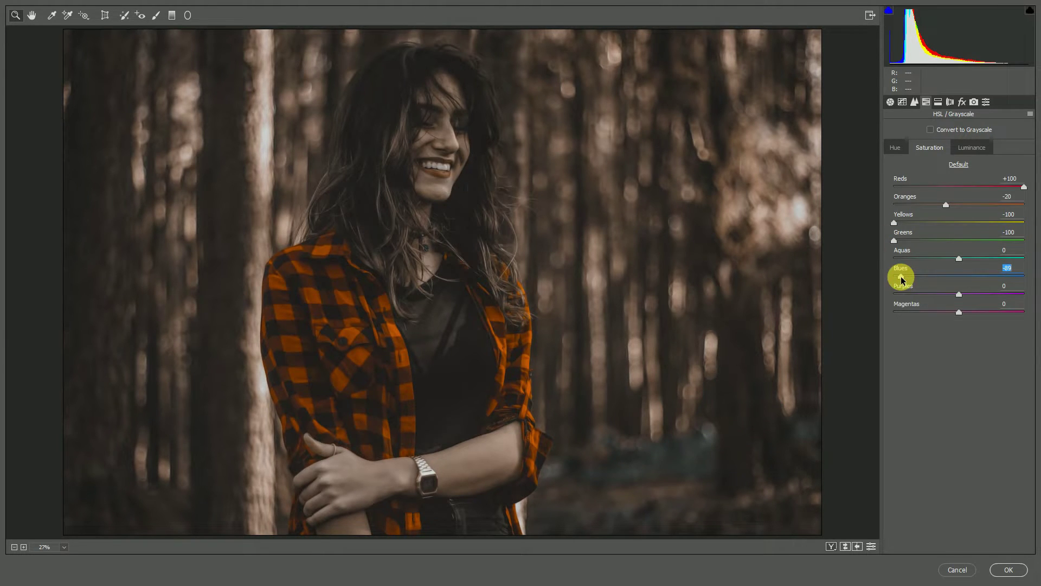
text(-100)
key(Return)
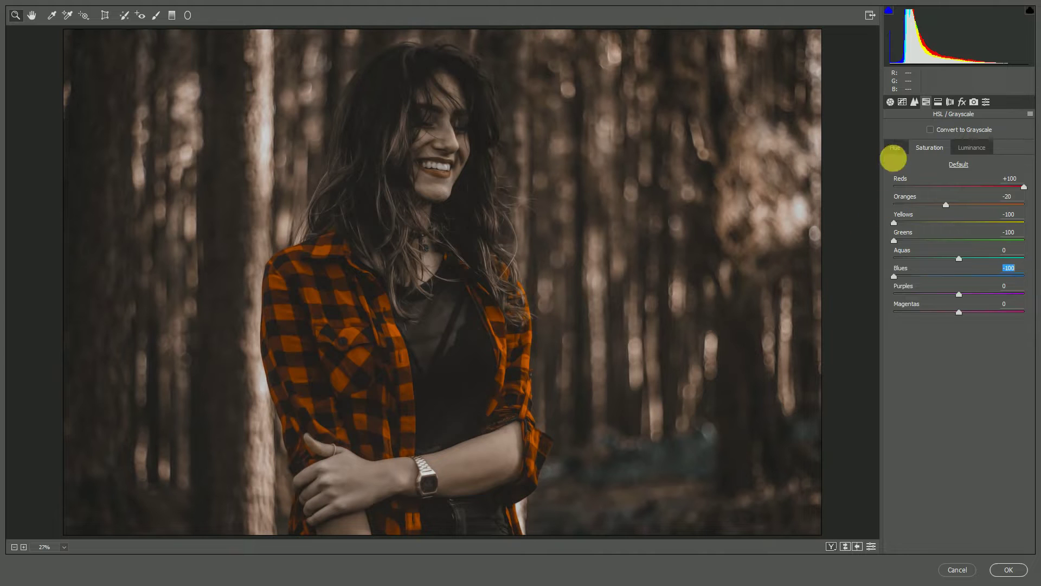
Nudge luminance noise reduction up and set the Red Primary Hue to +80.
click(916, 102)
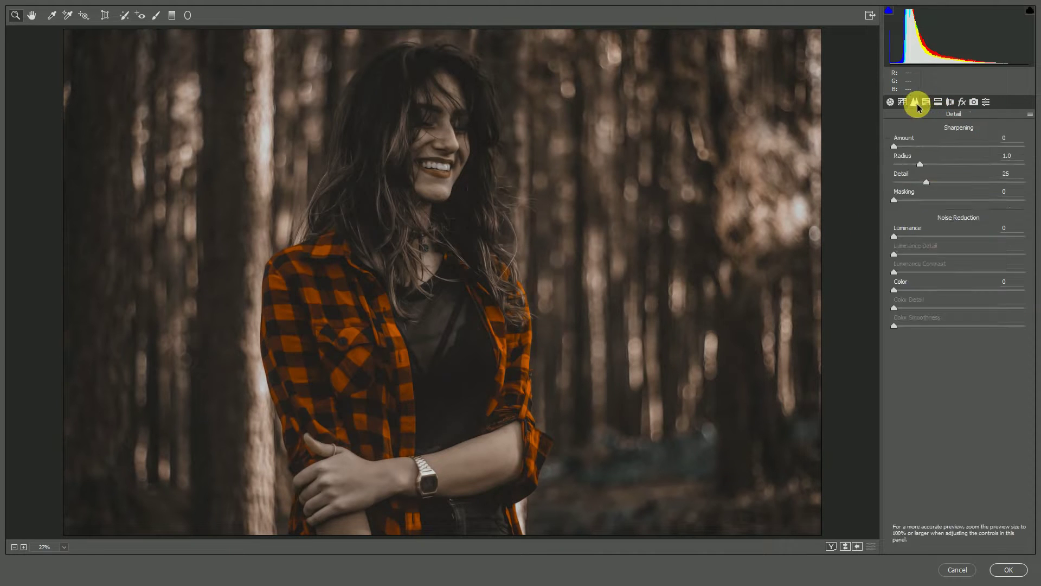
drag(902, 240, 904, 242)
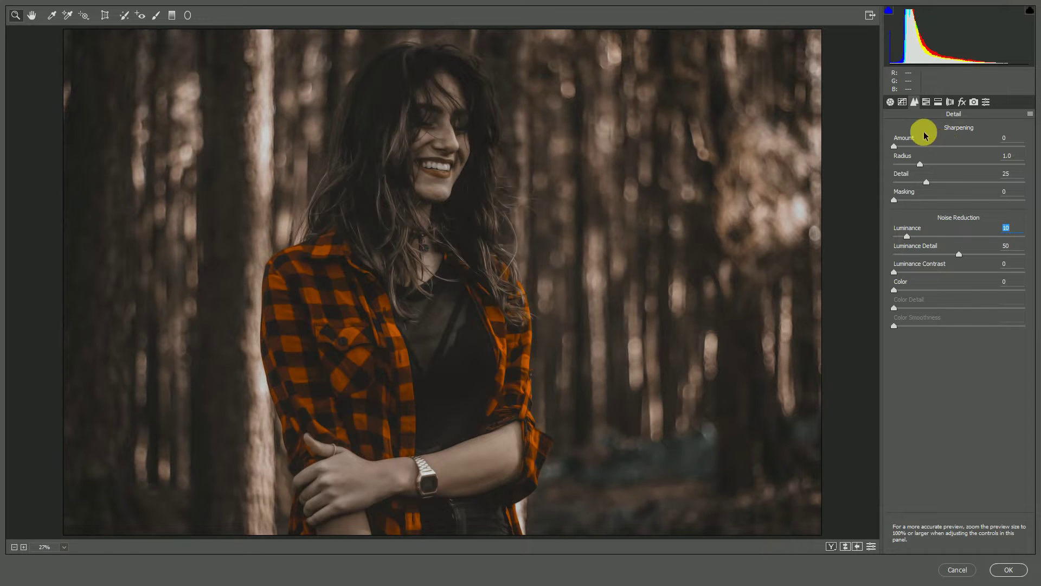
click(902, 103)
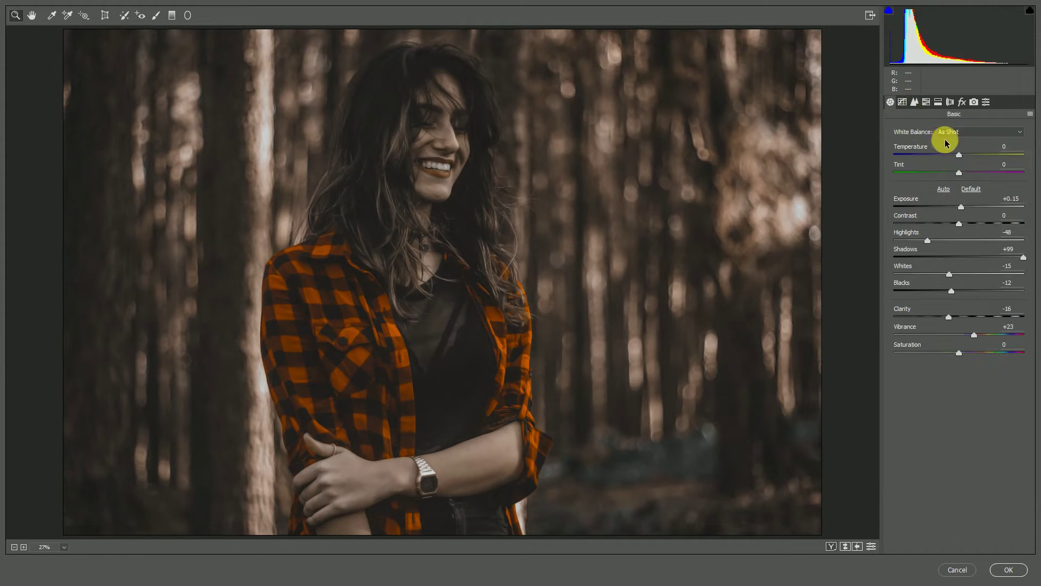
click(938, 101)
click(973, 102)
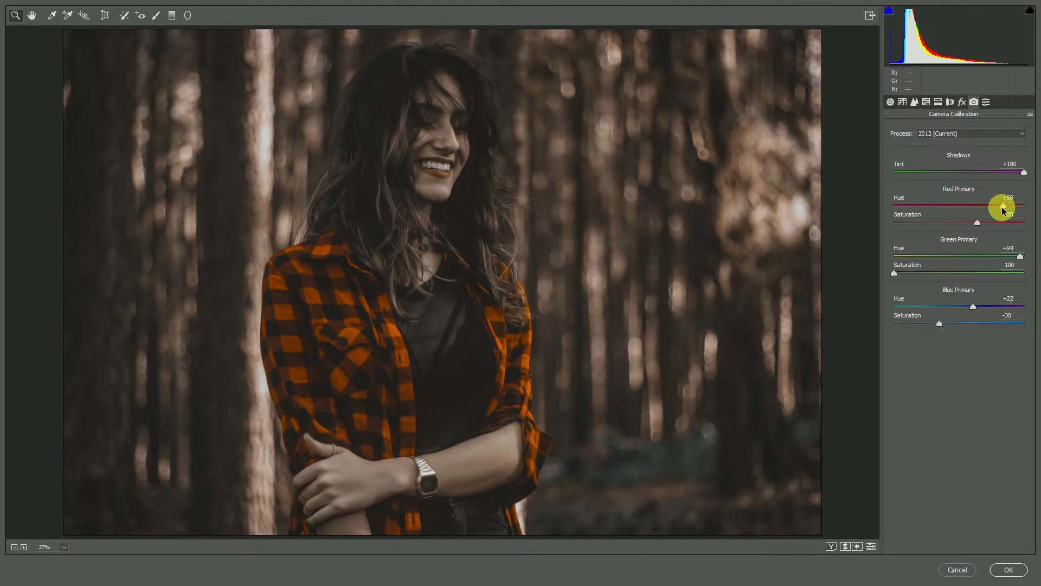
drag(1004, 206, 1010, 206)
Raise Oranges saturation to +5 and apply the Camera Raw edits.
click(938, 102)
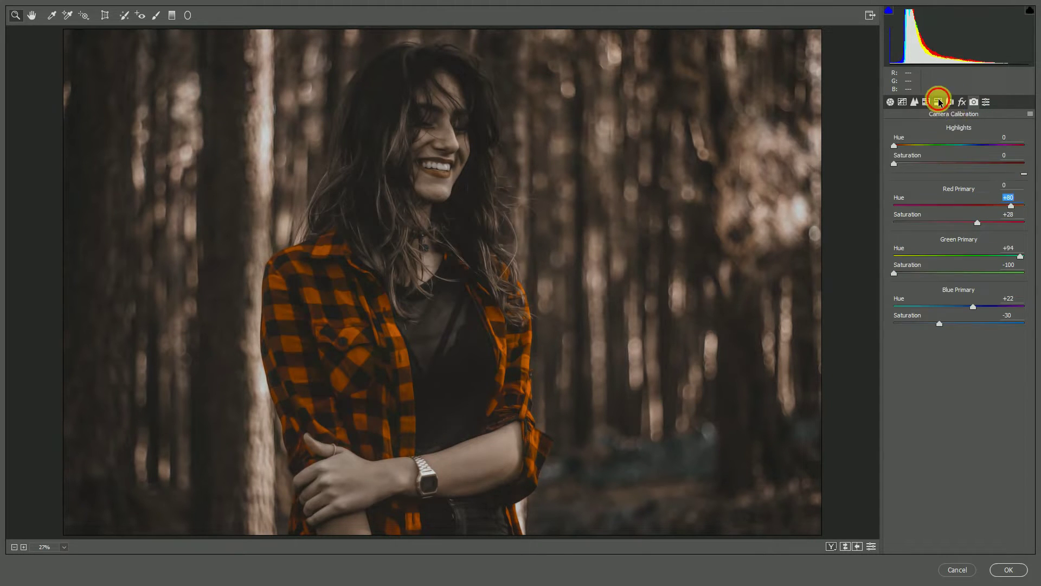
click(926, 102)
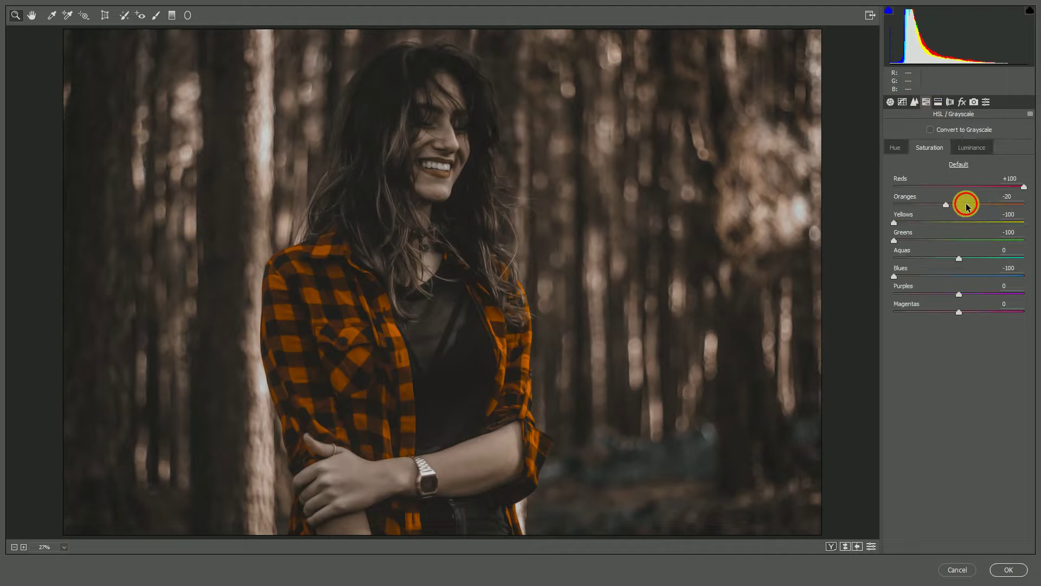
mouse_move(967, 206)
mouse_down()
mouse_move(910, 211)
mouse_move(962, 209)
mouse_up()
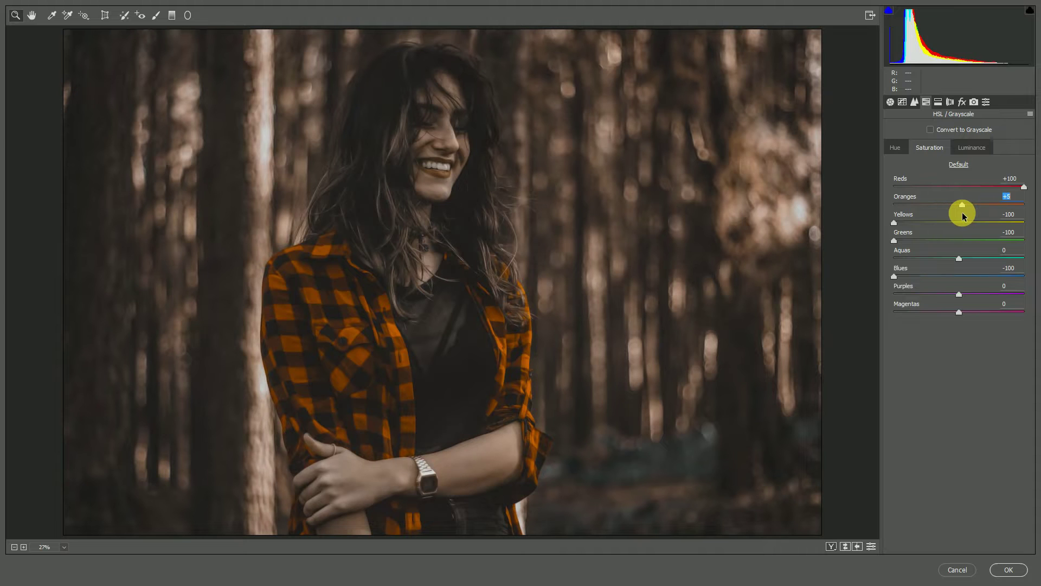
click(1006, 569)
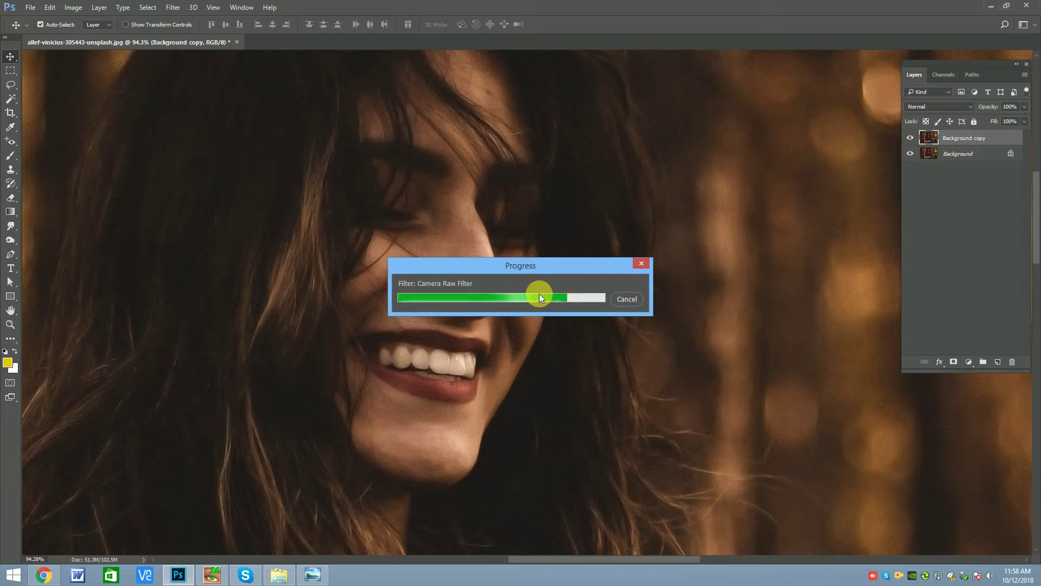
Add a Hue/Saturation layer with Hue -10, Saturation -14 and Lightness -6.
scroll(545, 287, down, 3)
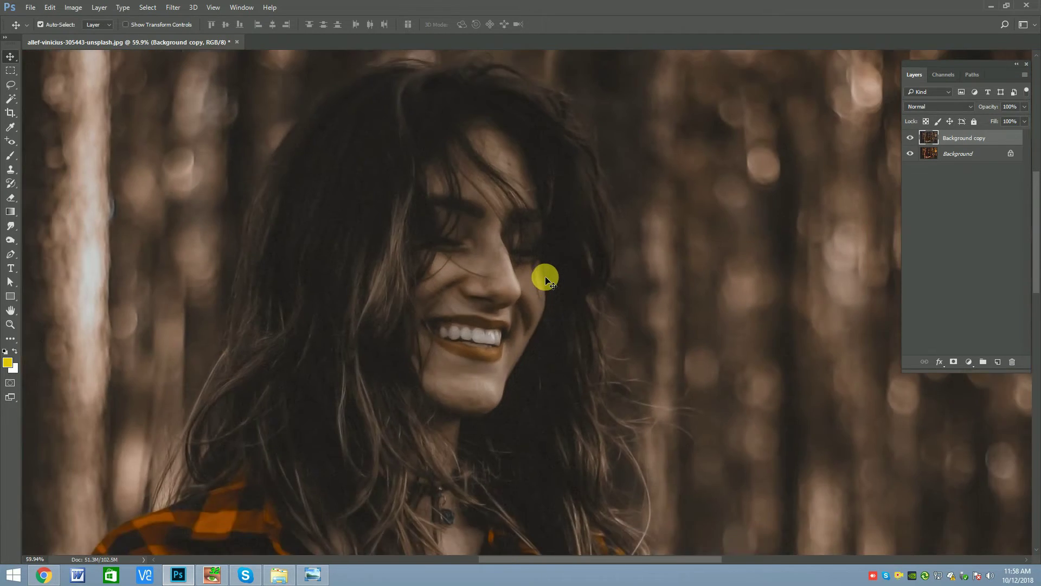
scroll(516, 228, down, 3)
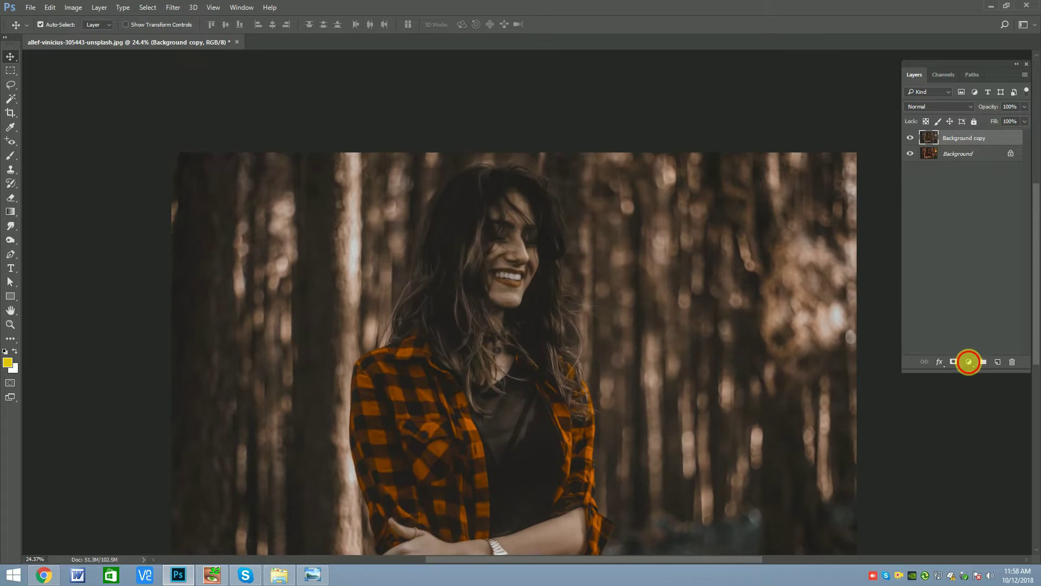
click(969, 361)
click(976, 230)
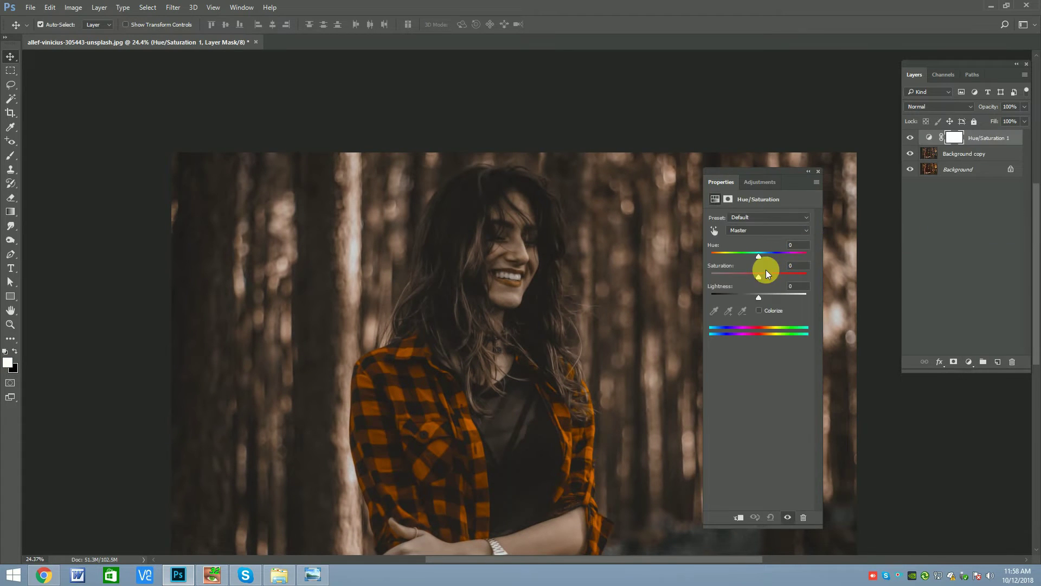
mouse_move(764, 277)
mouse_down()
mouse_move(757, 257)
mouse_move(757, 277)
mouse_up()
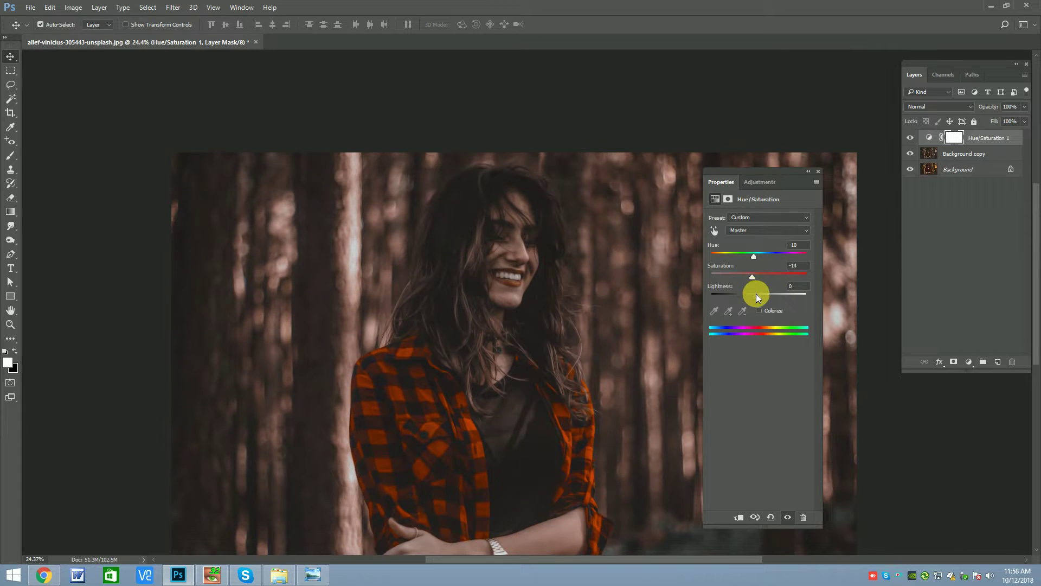
drag(759, 295, 758, 295)
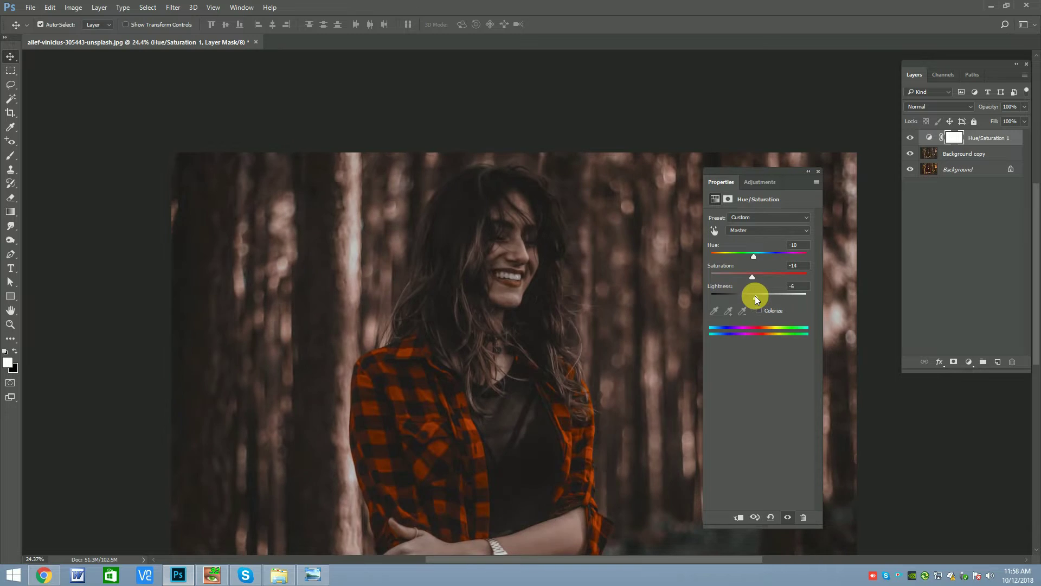
click(819, 173)
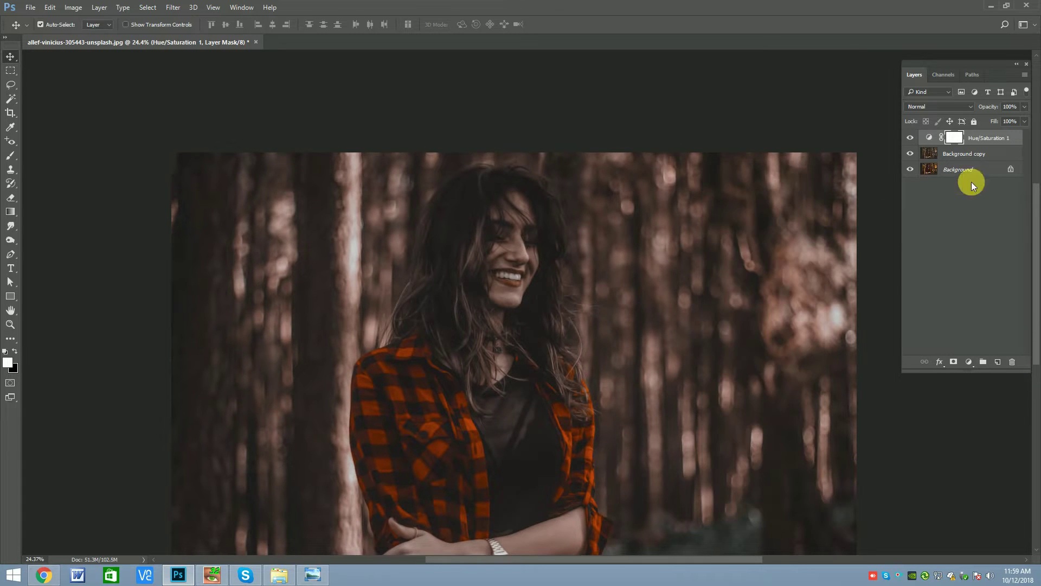
click(970, 154)
Add a Color Balance layer with midtones Red +8, Green +5, Blue +13.
click(969, 361)
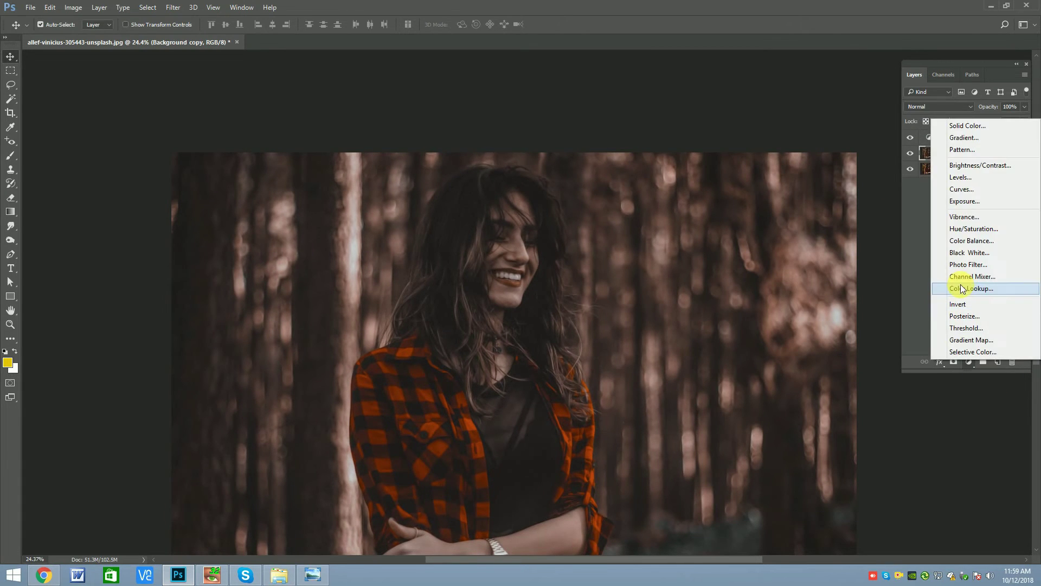
click(970, 242)
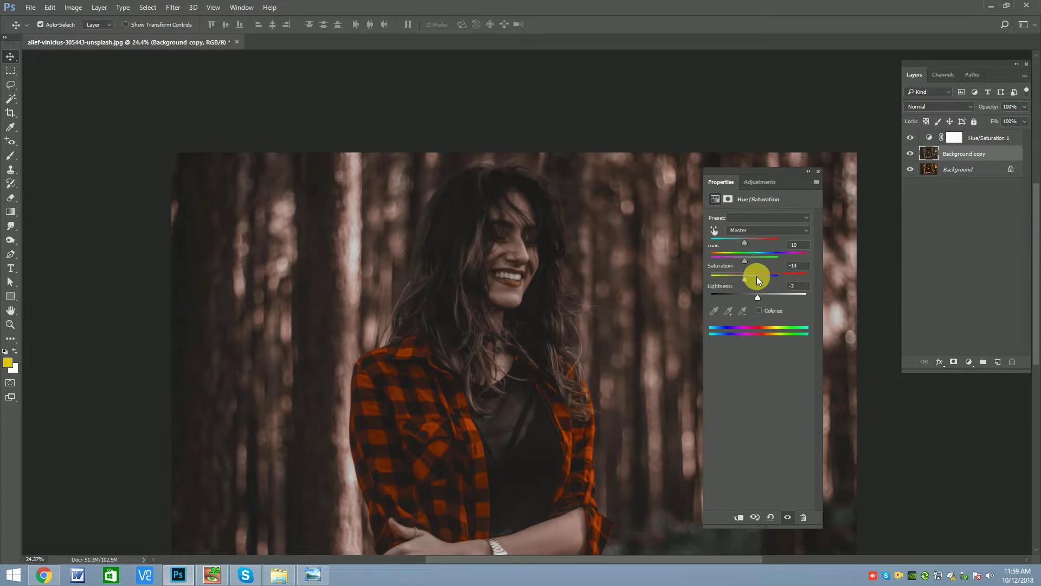
mouse_move(750, 242)
mouse_down()
mouse_move(737, 259)
mouse_move(749, 275)
mouse_up()
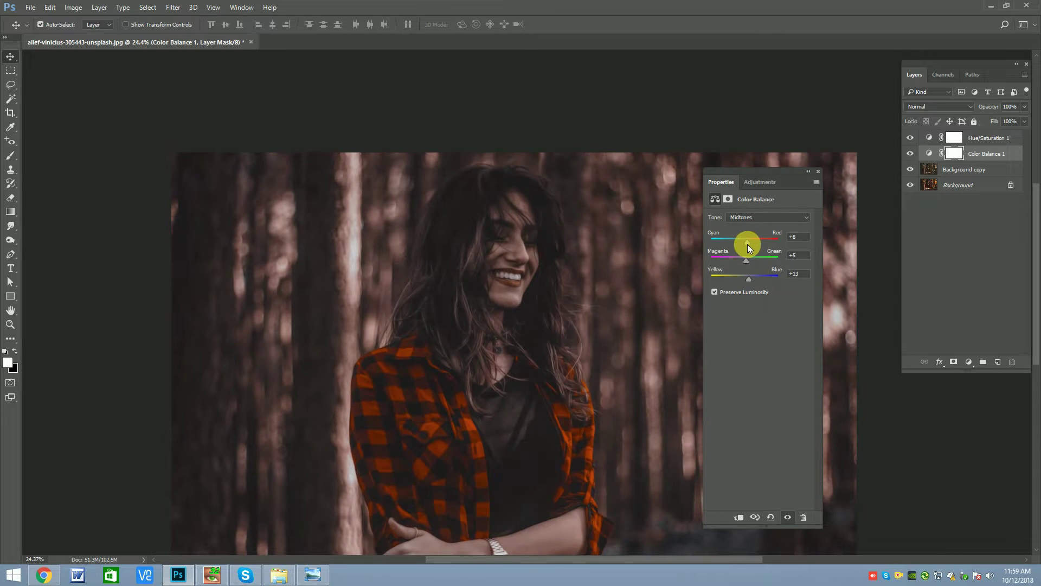
click(816, 172)
click(973, 169)
click(969, 362)
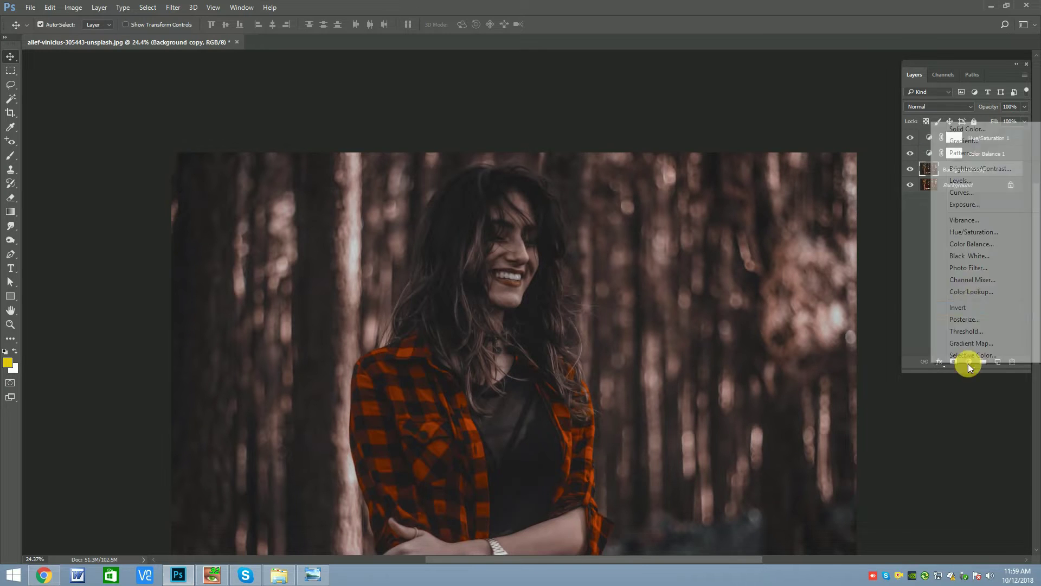
Add a Channel Mixer with Red output set to Red +93, Green +2, Blue -25.
click(969, 280)
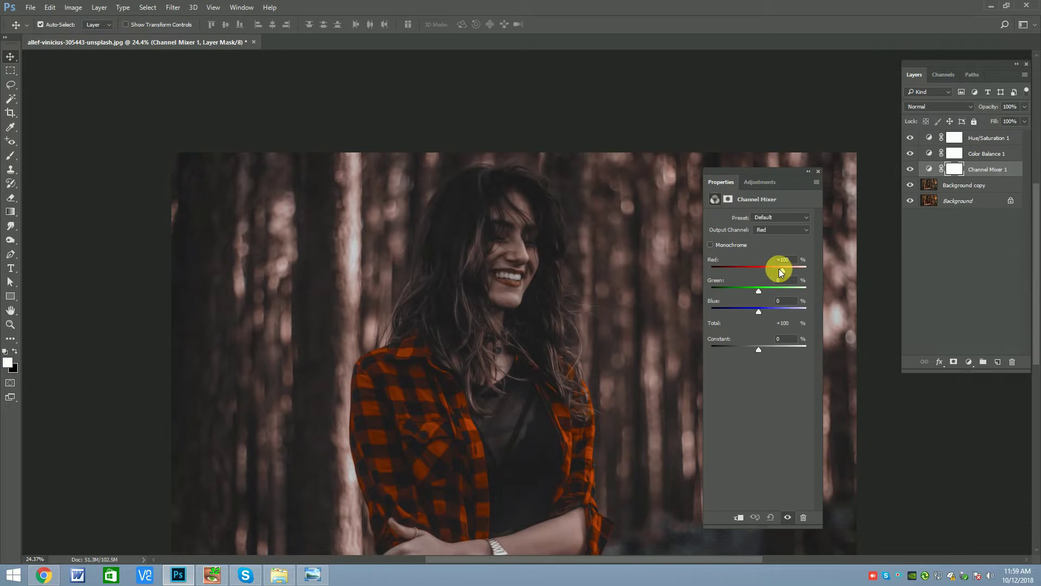
drag(781, 271, 762, 291)
drag(760, 290, 757, 312)
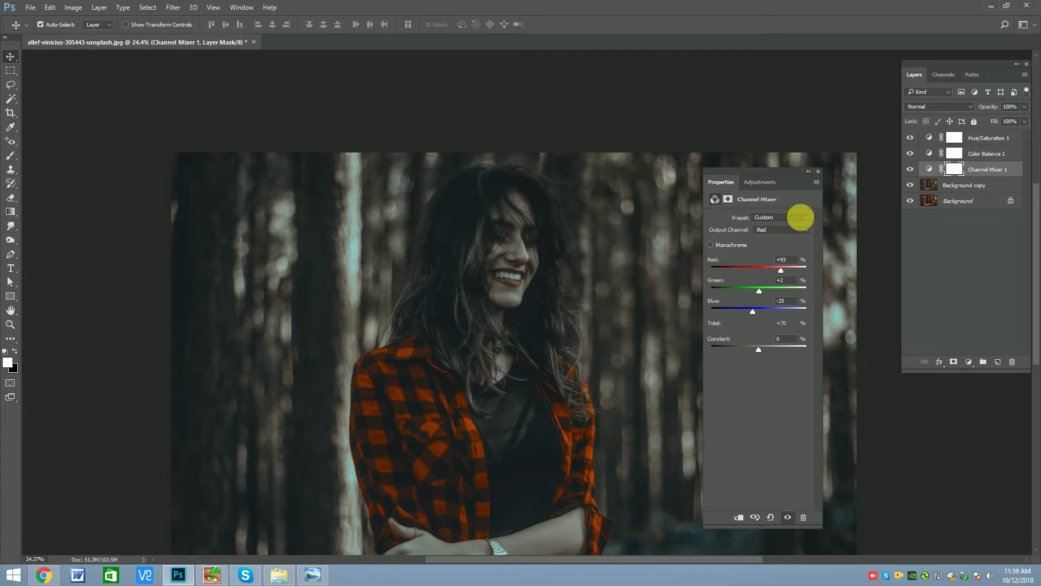
click(818, 171)
click(1006, 185)
Add a Color Lookup layer and preview 3D LUT looks from 3Strip to Crisp_Warm.
click(968, 362)
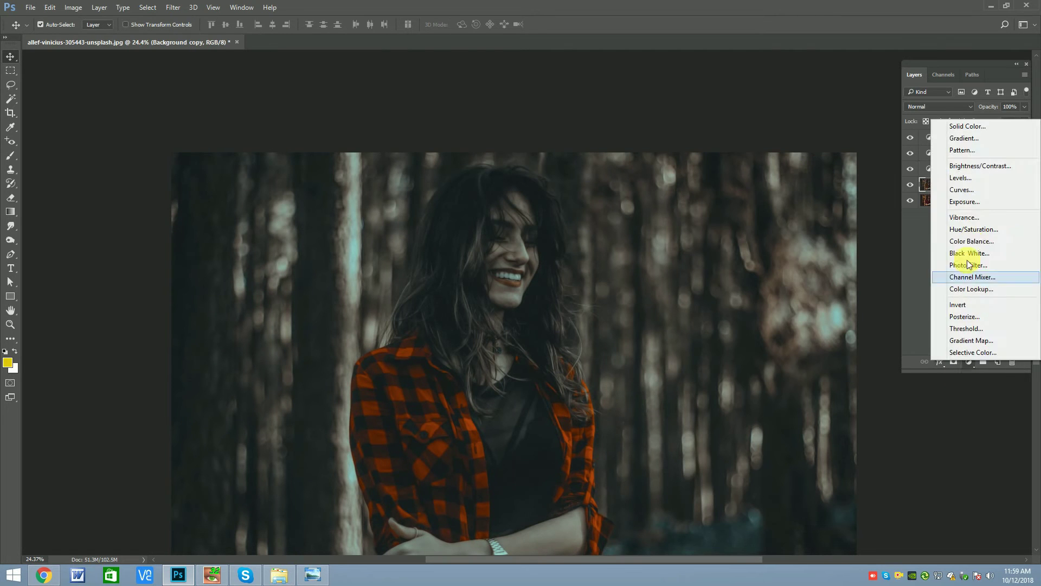
click(970, 288)
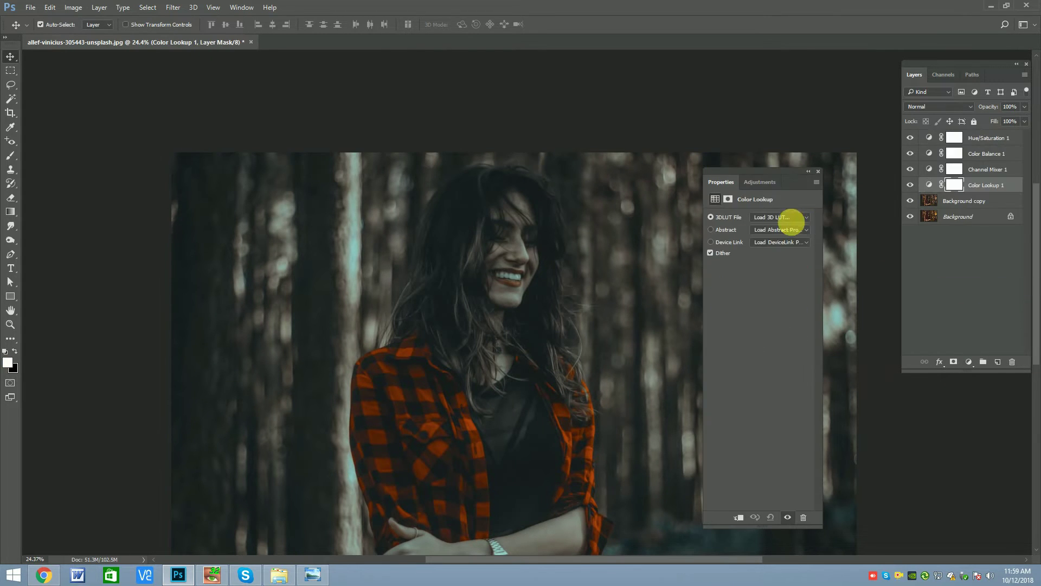
click(790, 217)
click(785, 238)
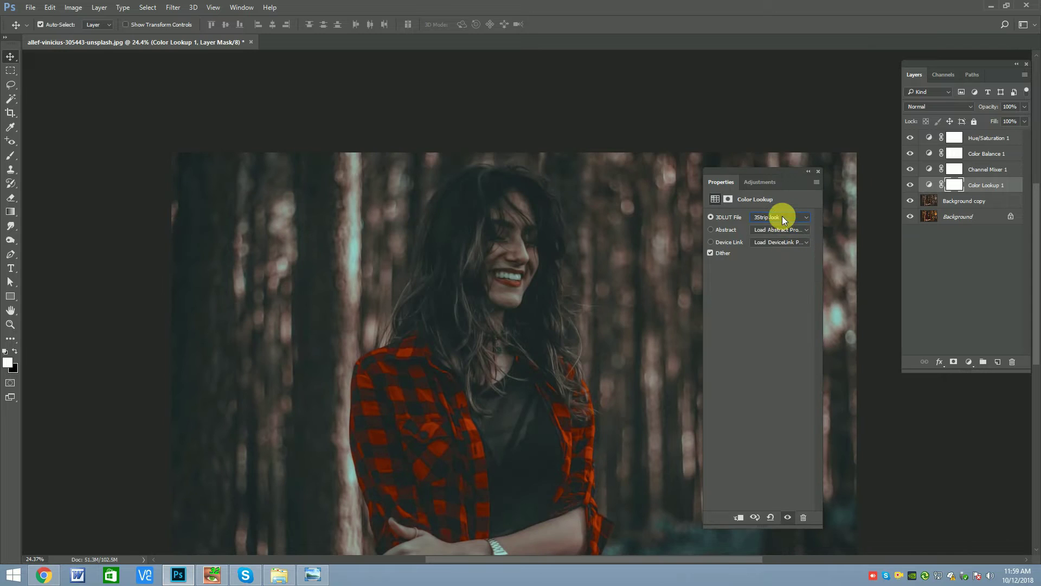
key(ctrl+minus)
key(Down)
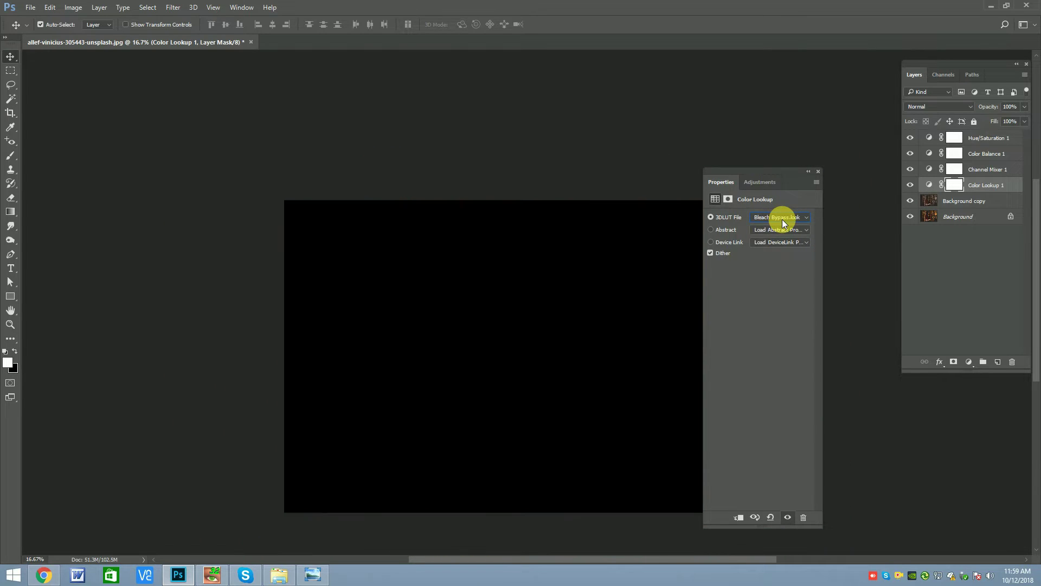
key(Down)
key(Down)
key(ctrl+plus)
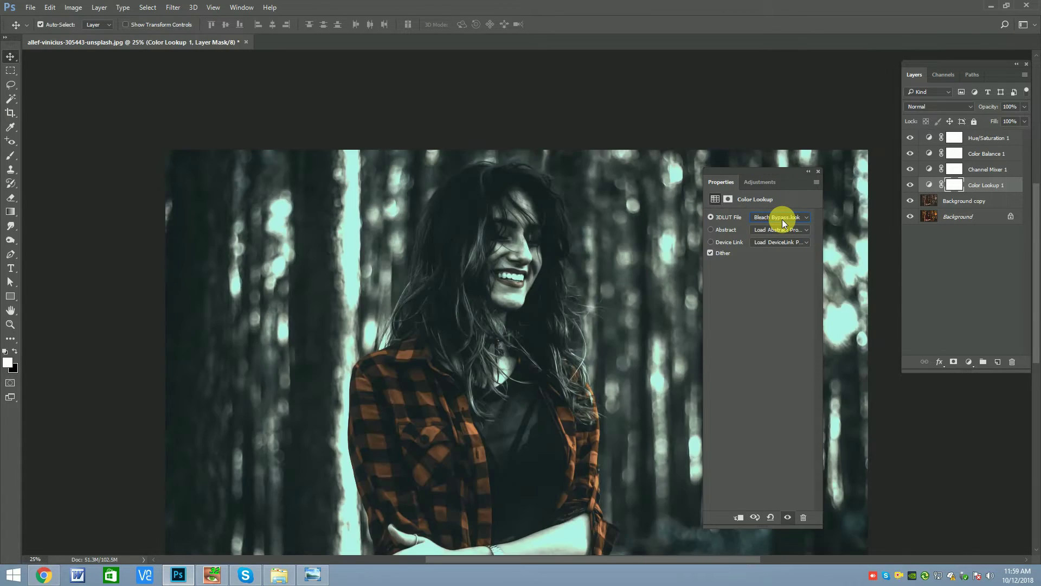
key(Down)
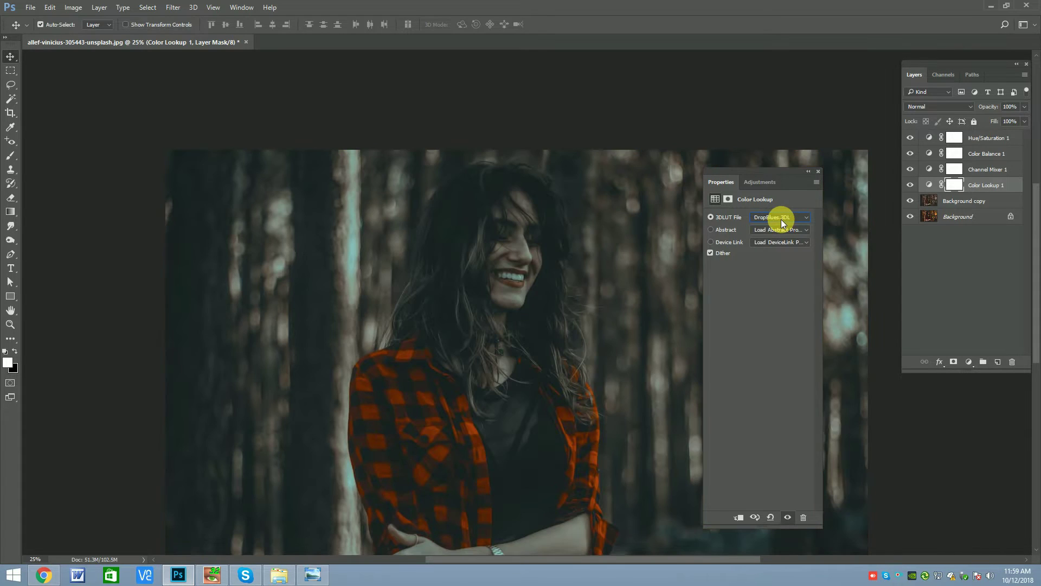
click(818, 170)
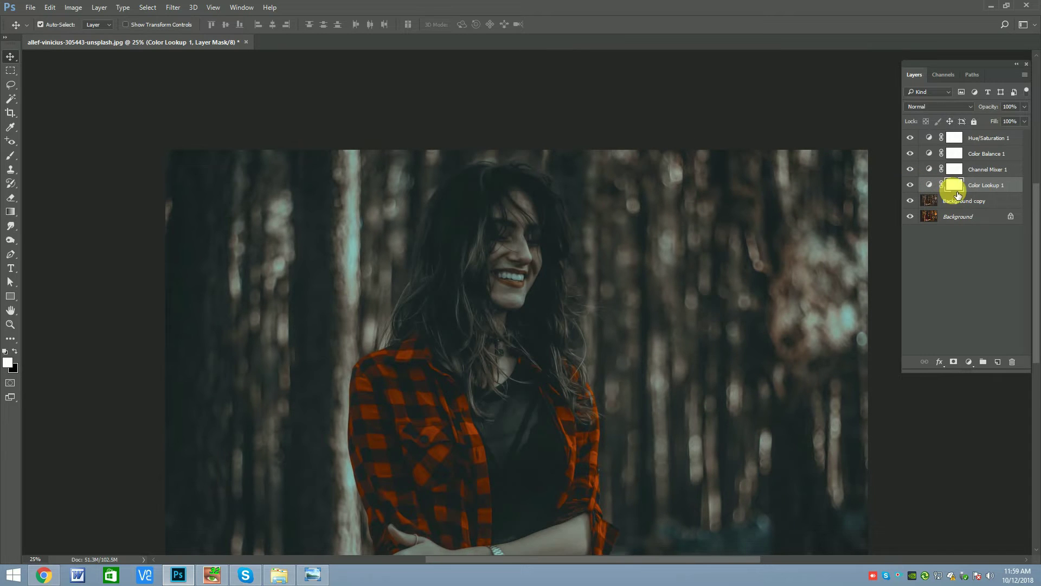
Move Color Lookup 1 to the top, show it, and preview looks from EdgyAmber to Kodak.
drag(971, 192, 976, 133)
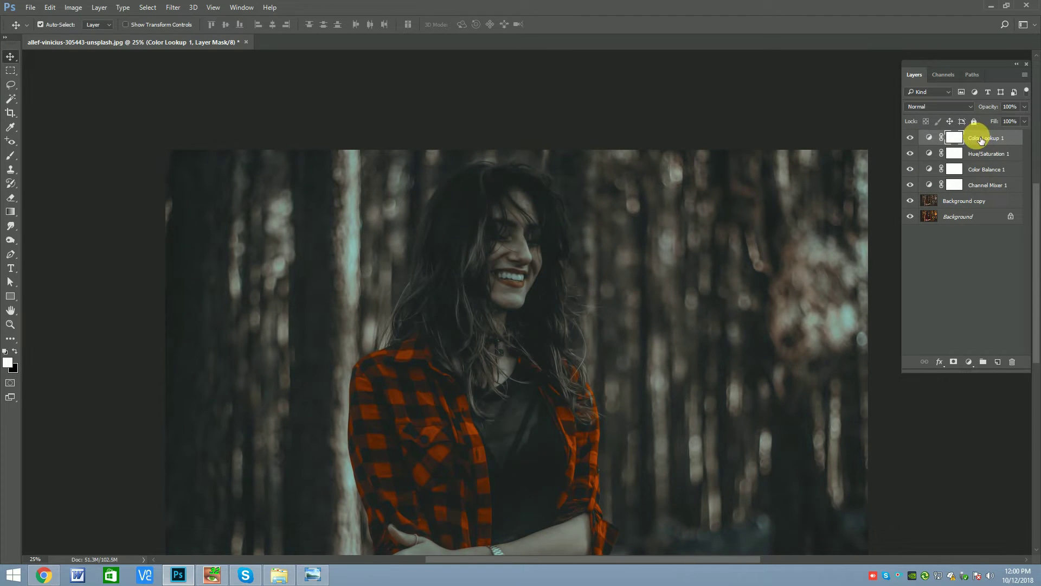
click(911, 140)
double_click(929, 139)
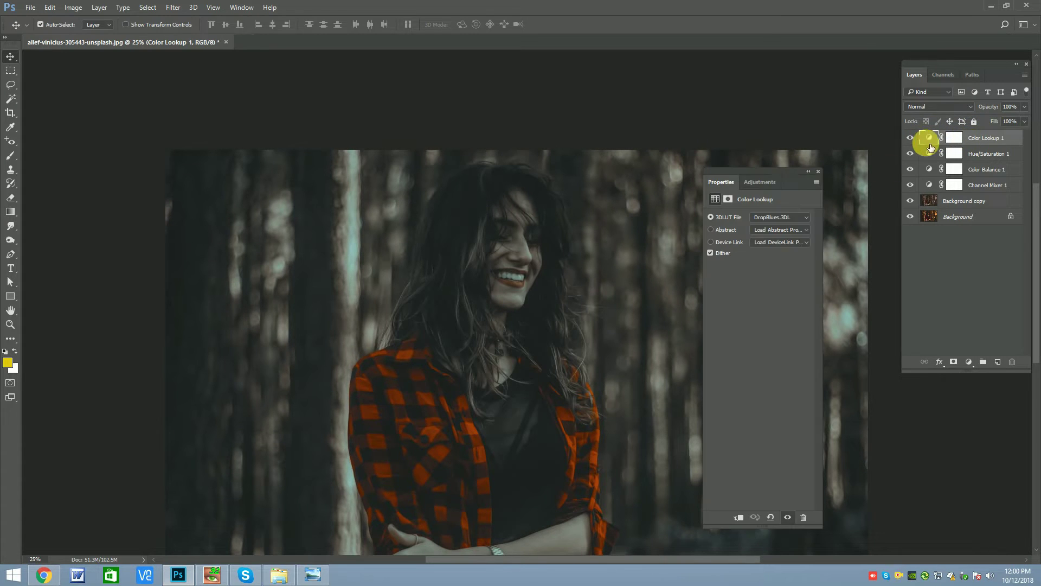
click(778, 217)
key(Down)
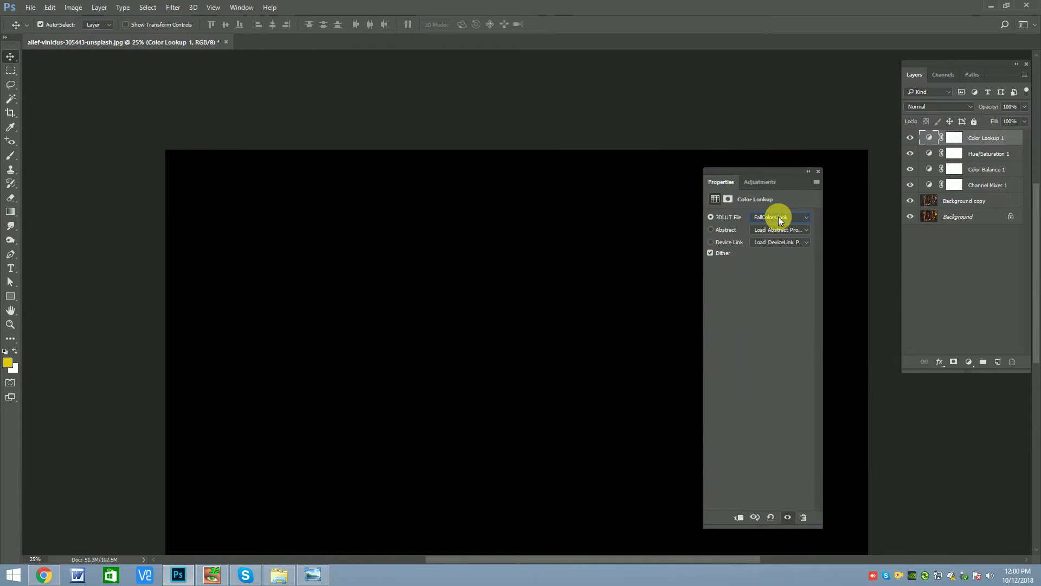
key(Down)
key(Down)
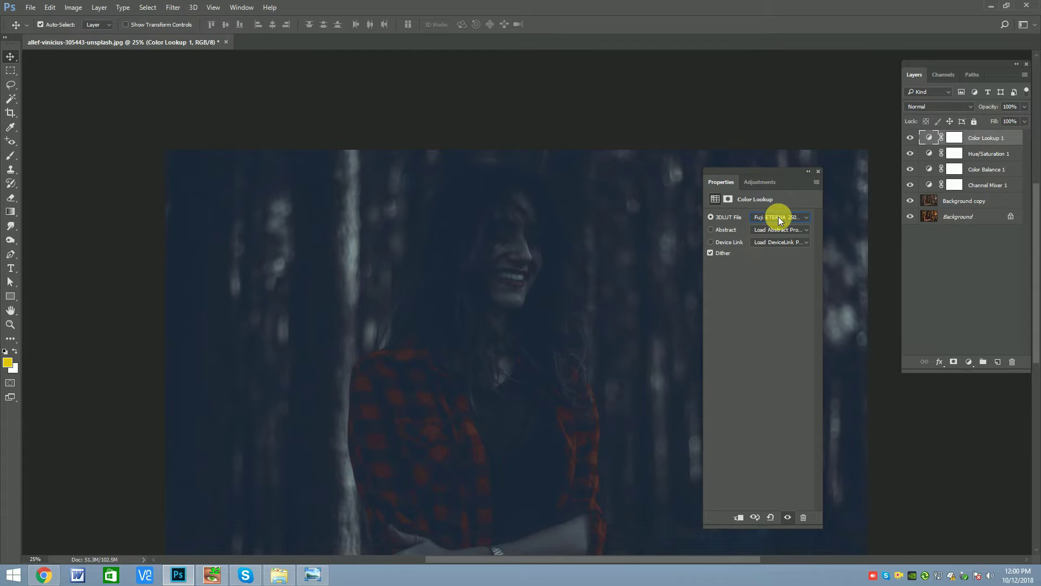
key(Down)
key(Down)
key(Down)
key(Down)
key(Down)
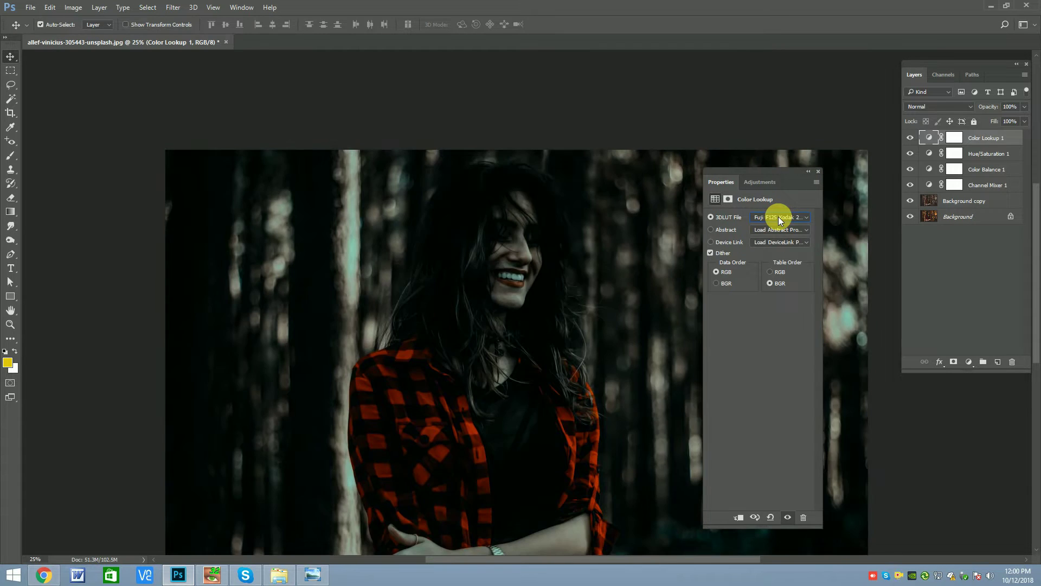
key(Down)
key(Down)
key(Down)
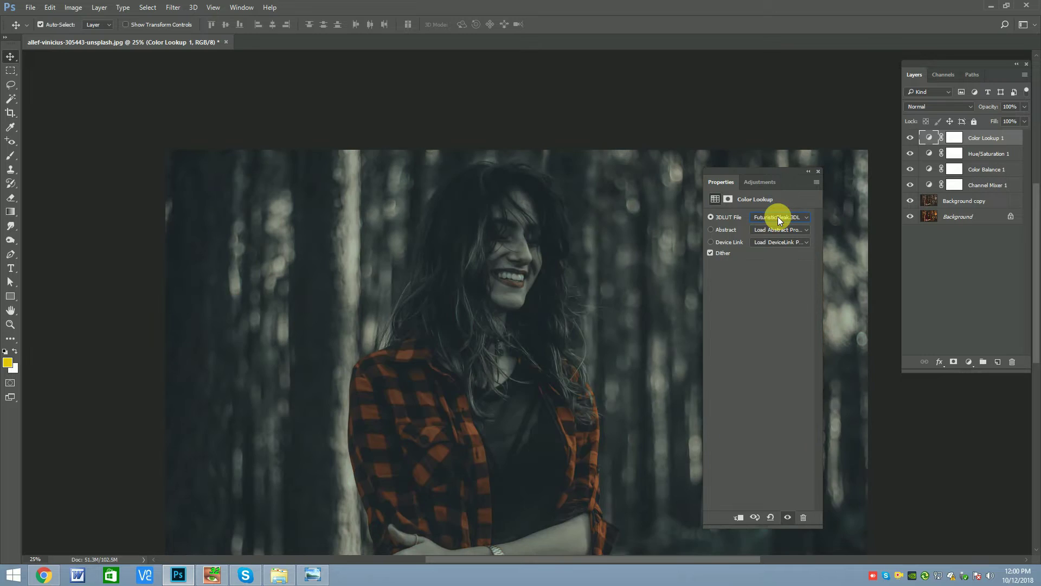
key(Down)
key(Down)
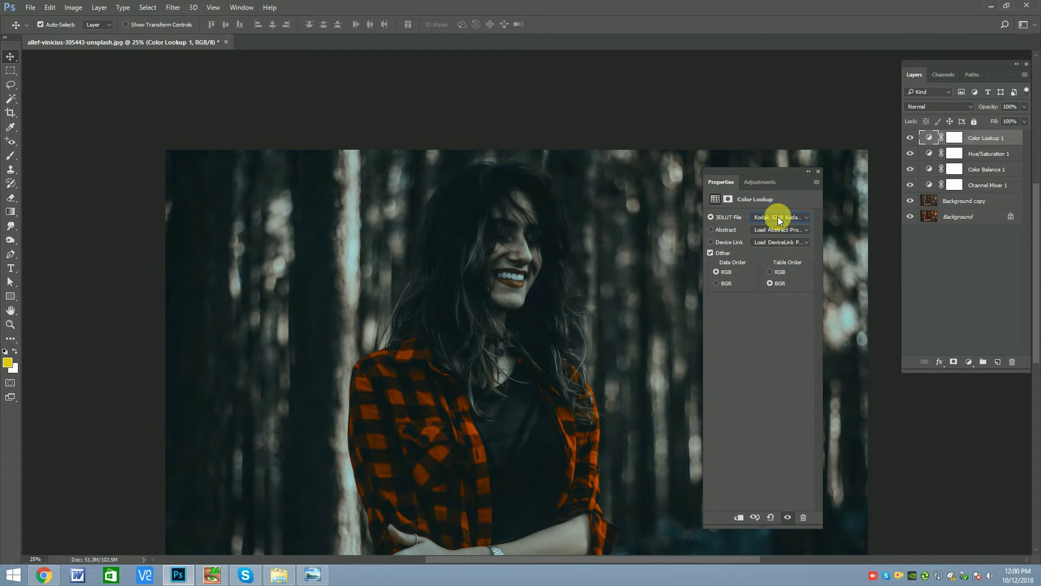
key(Down)
key(Down)
key(Down)
key(Down)
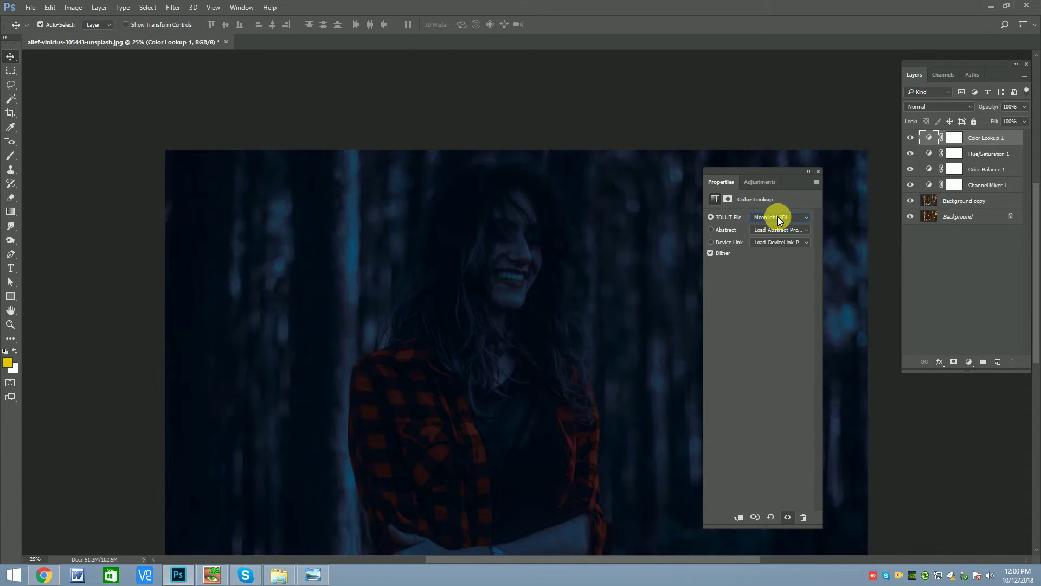
Try the Abstract looks, then set the Device Link to TealMagentaGold.
click(780, 229)
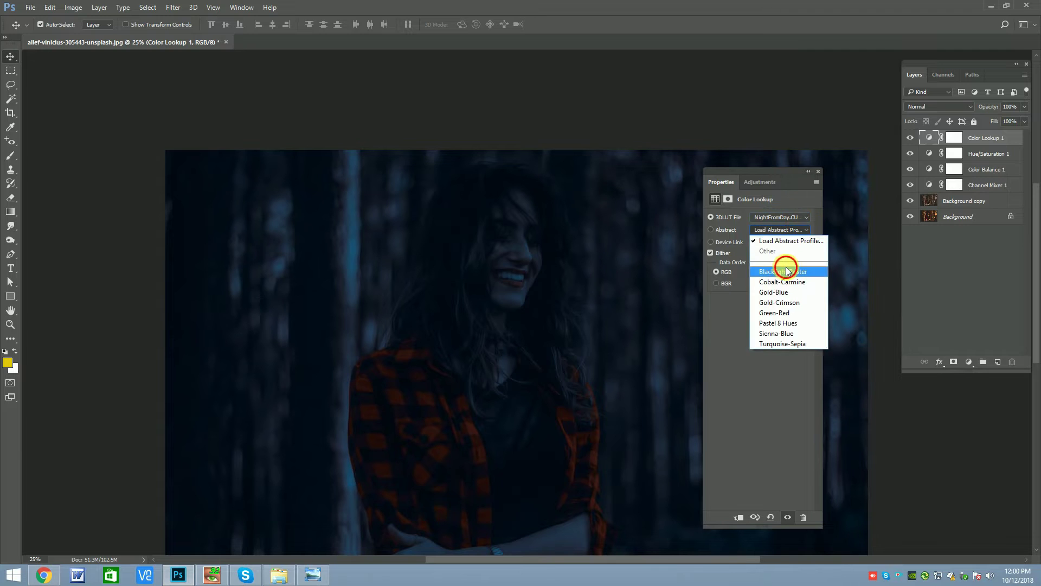
click(761, 263)
key(Down)
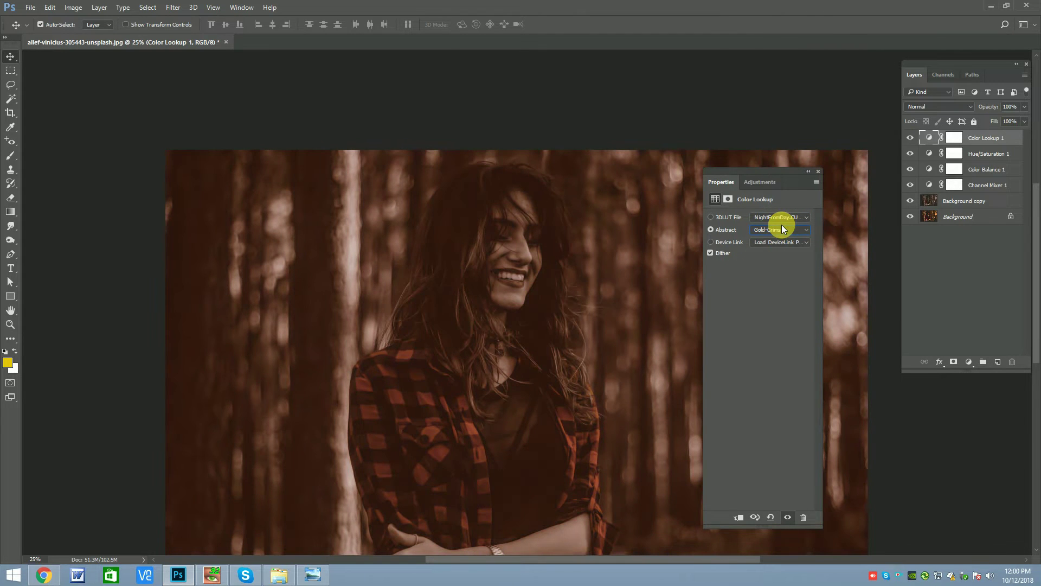
key(Down)
key(Down)
key(Down)
click(776, 242)
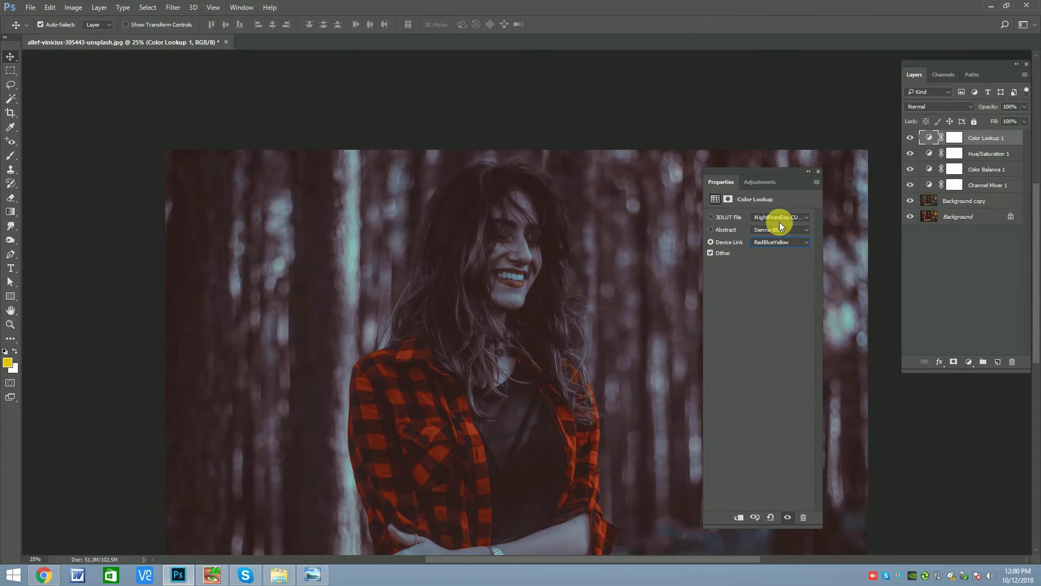
key(Down)
key(Down)
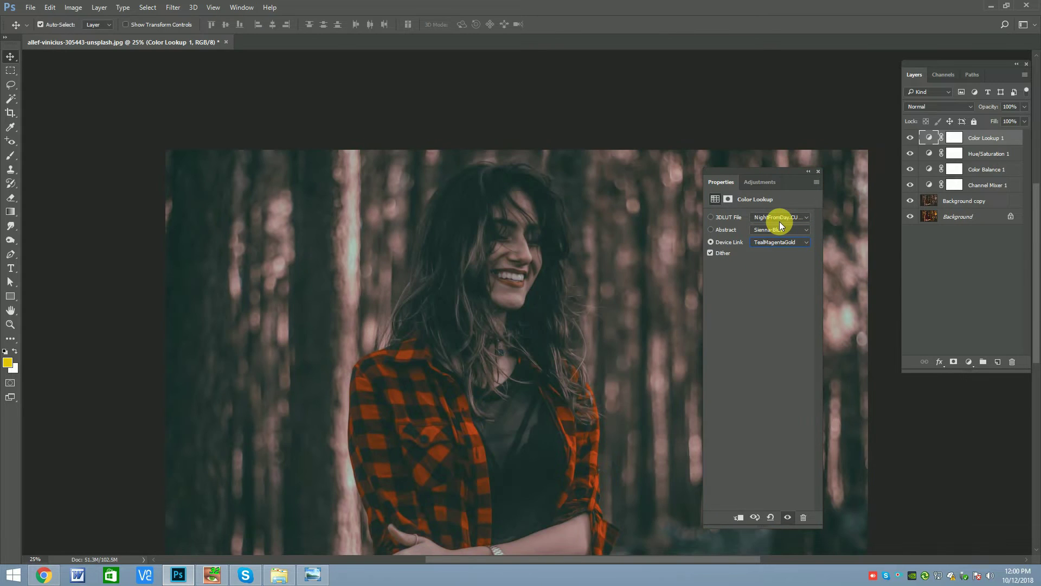
click(817, 171)
Blend the Color Lookup layer in Soft Light at 50% opacity.
scroll(505, 229, down, 2)
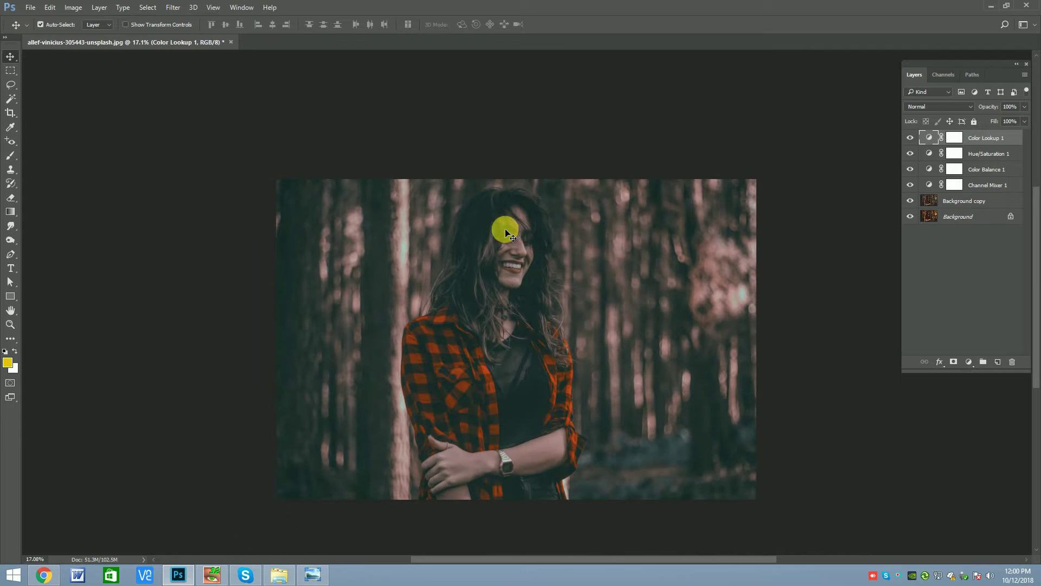
click(910, 142)
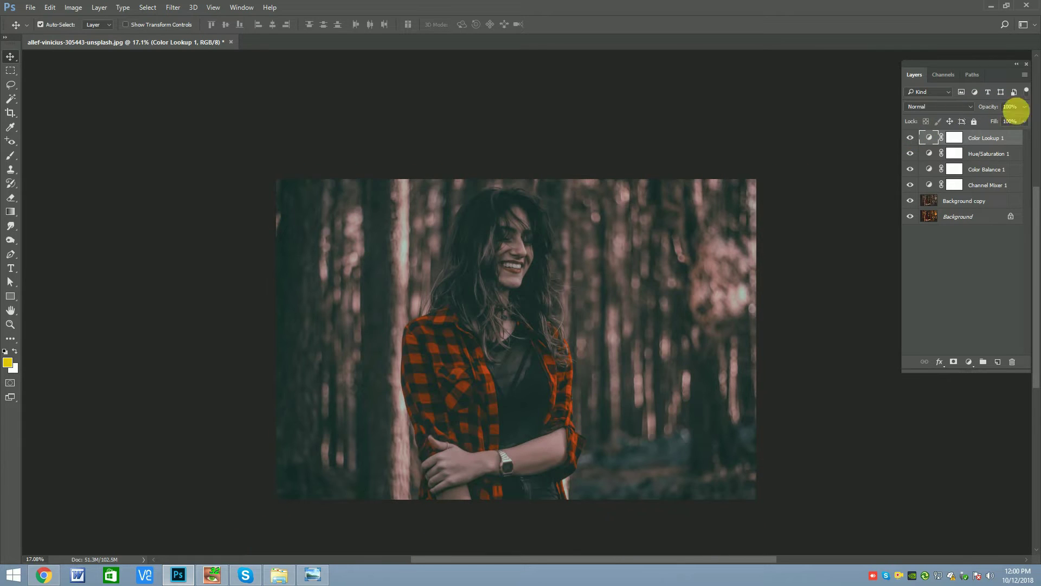
click(943, 106)
click(922, 215)
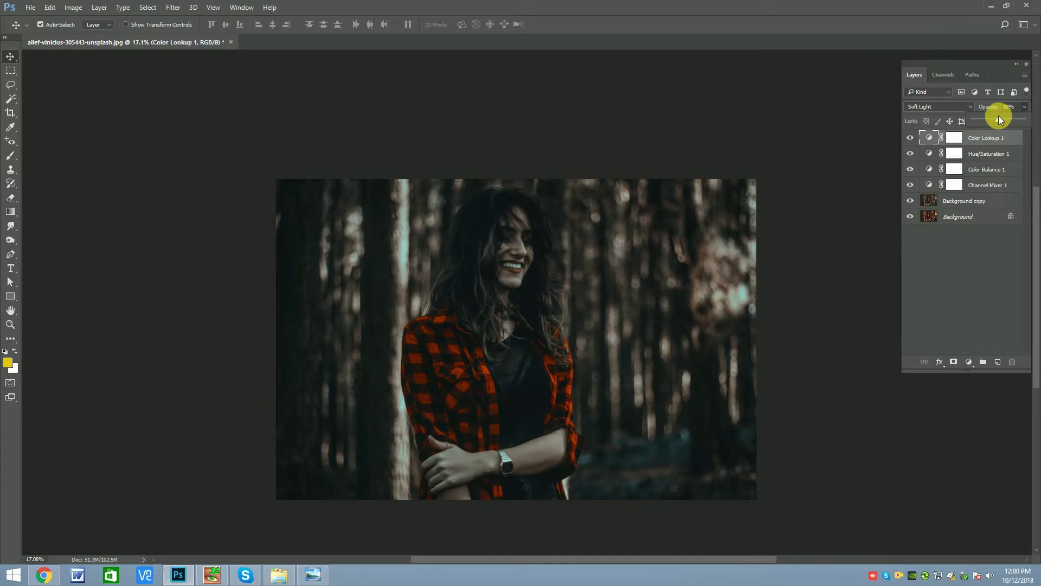
click(969, 361)
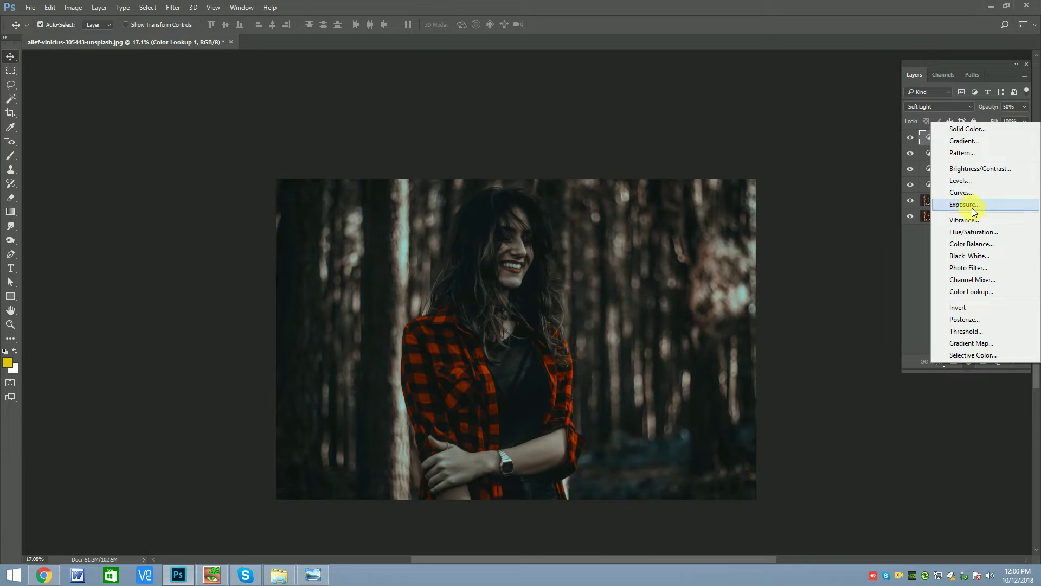
Add an Exposure adjustment layer at +0.53 exposure with Offset 0.
click(972, 207)
drag(760, 241, 757, 261)
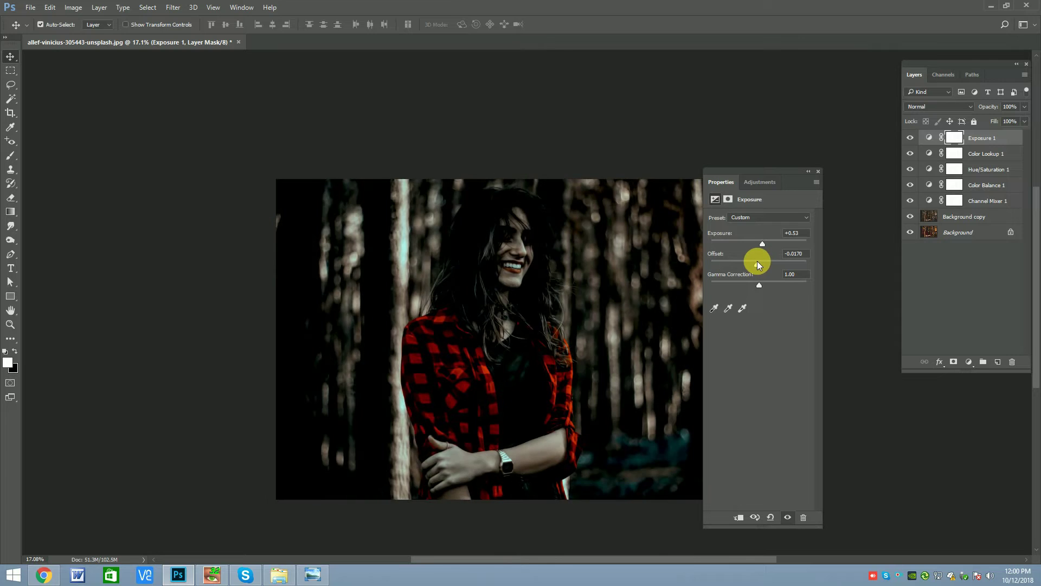
click(795, 253)
text(0)
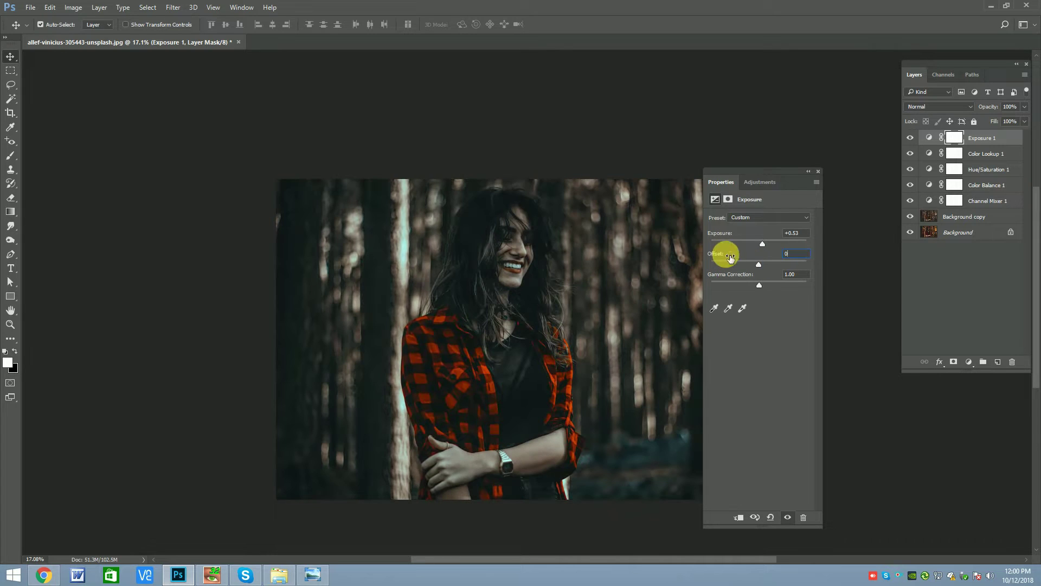
click(818, 172)
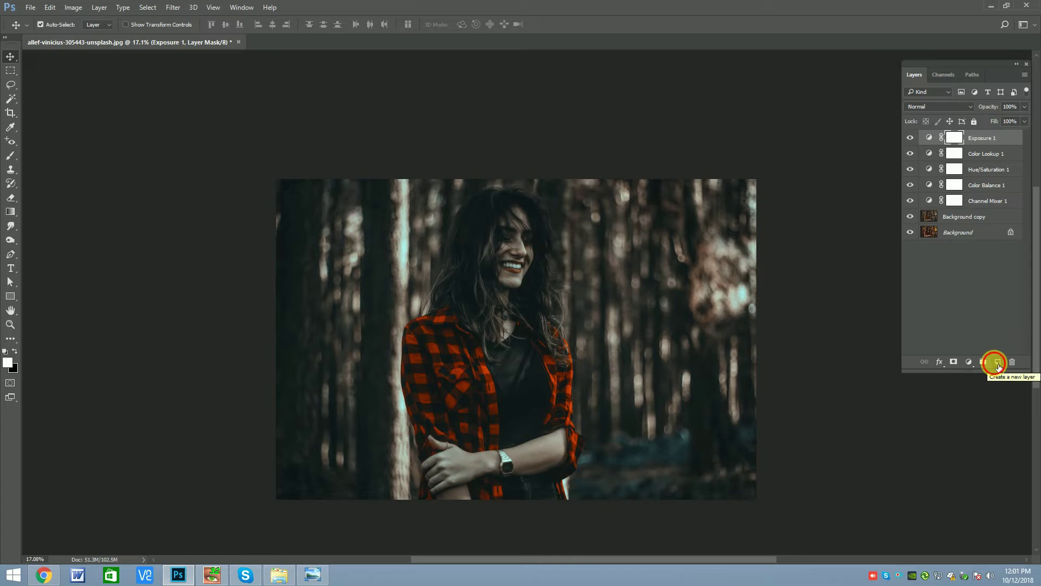
Add a new Layer 1 filled with gray and set to Soft Light blending.
click(998, 367)
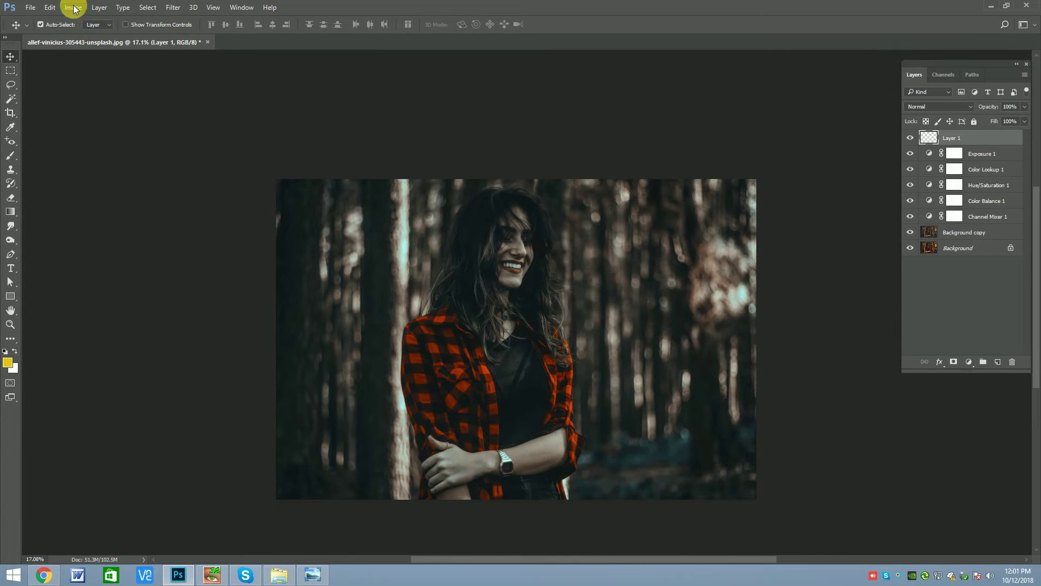
click(49, 7)
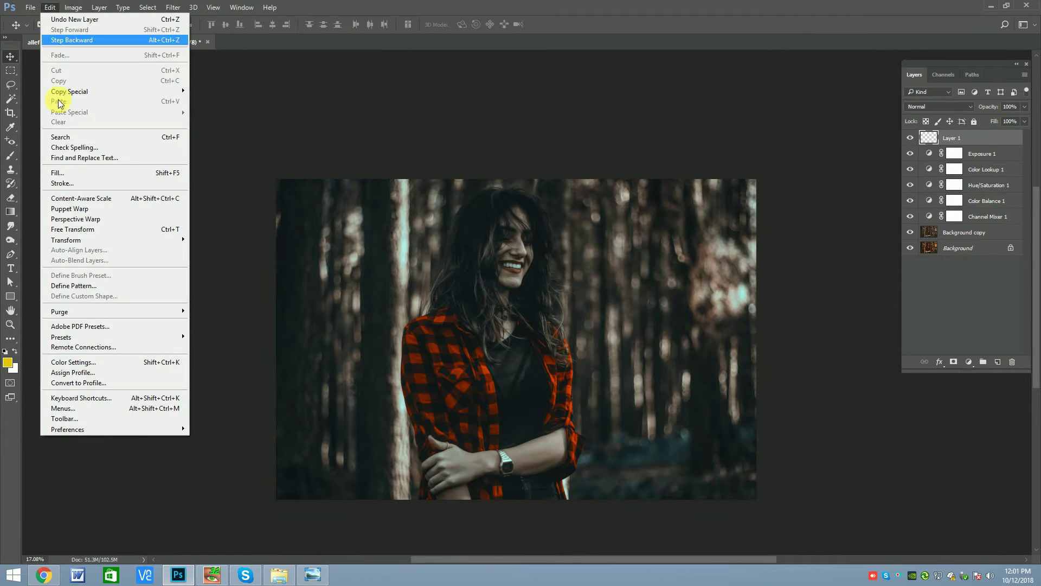
click(65, 171)
click(592, 164)
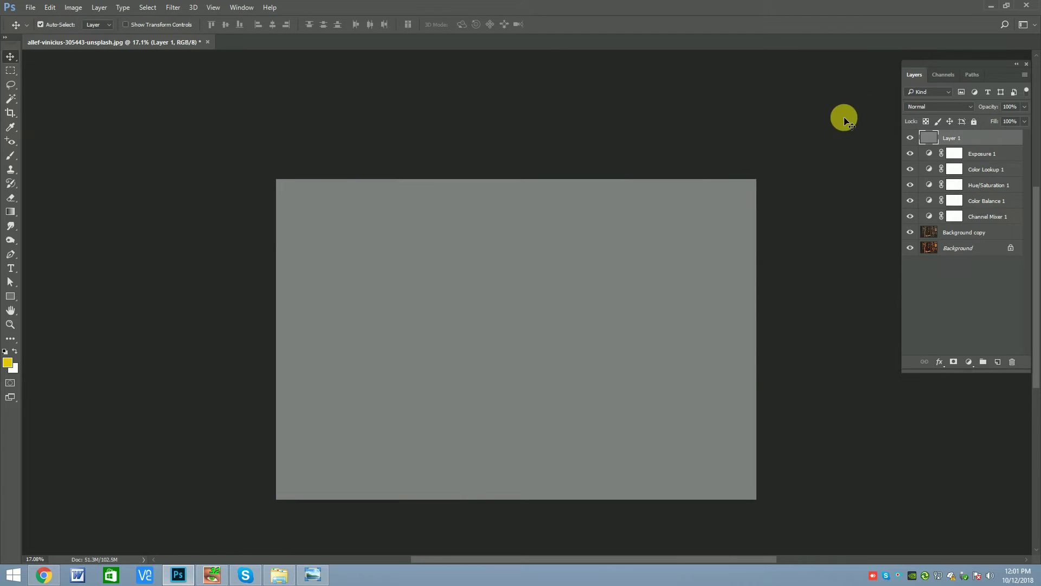
click(923, 107)
click(907, 216)
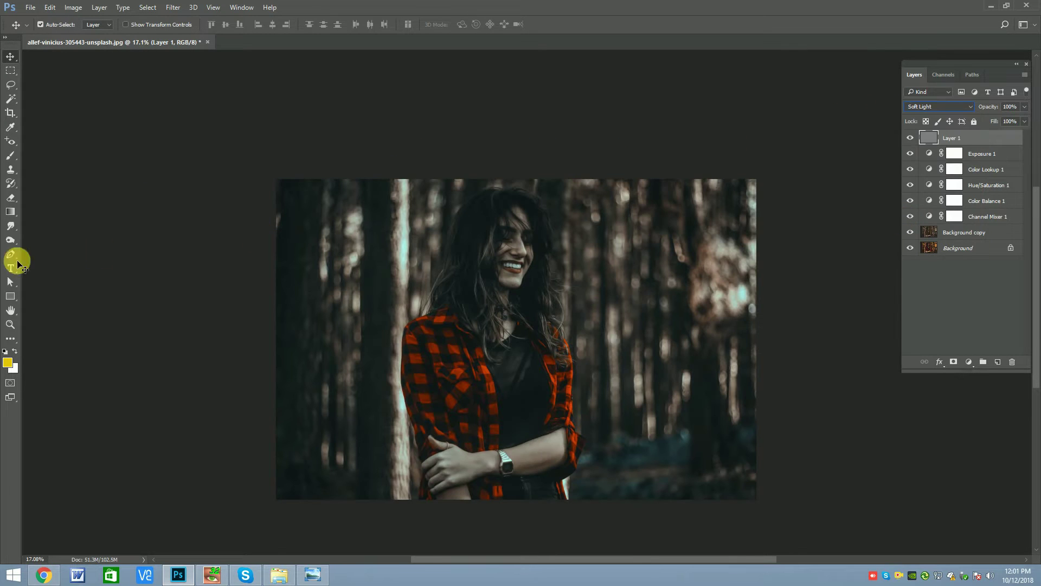
With the Dodge tool at 34% strength, lighten the forearm.
right_click(11, 239)
click(54, 239)
scroll(623, 283, up, 2)
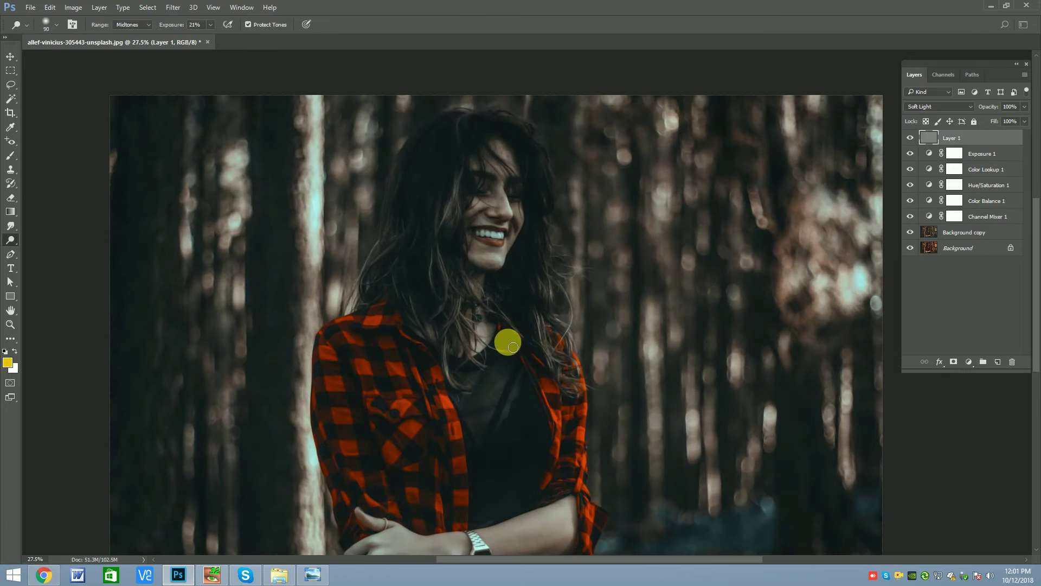
scroll(516, 488, up, 1)
key(bracketright)
mouse_move(504, 503)
mouse_down()
mouse_move(579, 465)
mouse_move(556, 495)
mouse_move(416, 528)
mouse_move(432, 514)
mouse_move(379, 521)
mouse_move(365, 493)
mouse_move(355, 507)
mouse_move(375, 471)
mouse_up()
key(bracketleft)
key(bracketleft)
key(bracketleft)
drag(203, 28, 216, 37)
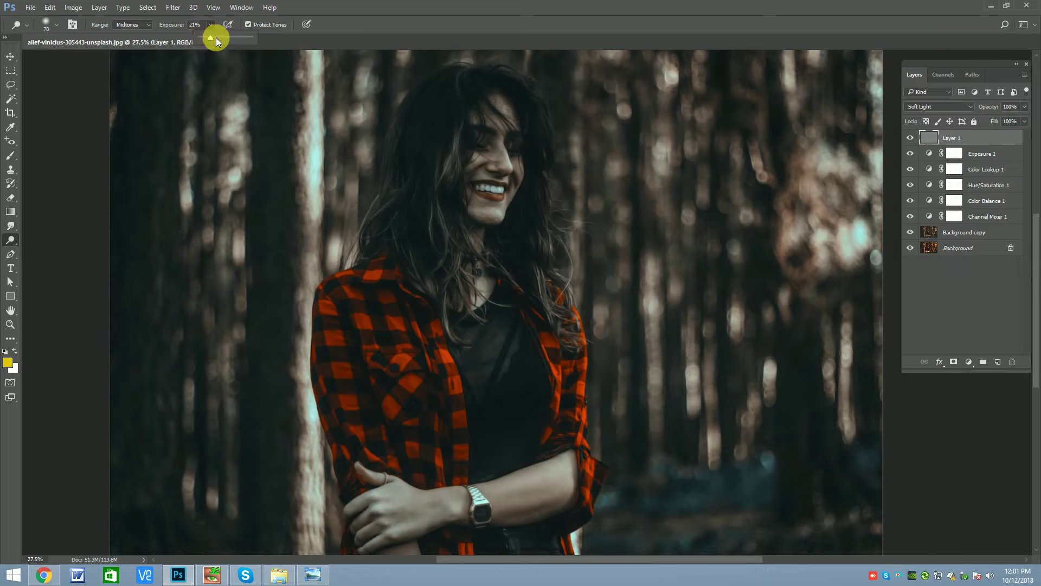
key(bracketleft)
drag(372, 546, 367, 546)
scroll(449, 333, down, 2)
scroll(449, 333, up, 1)
key(bracketright)
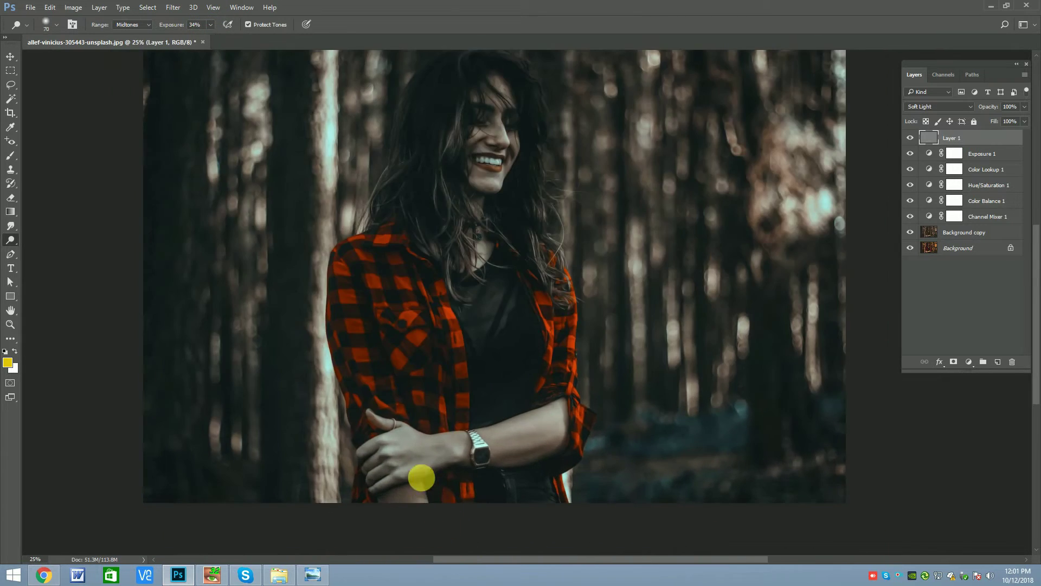
scroll(539, 473, up, 1)
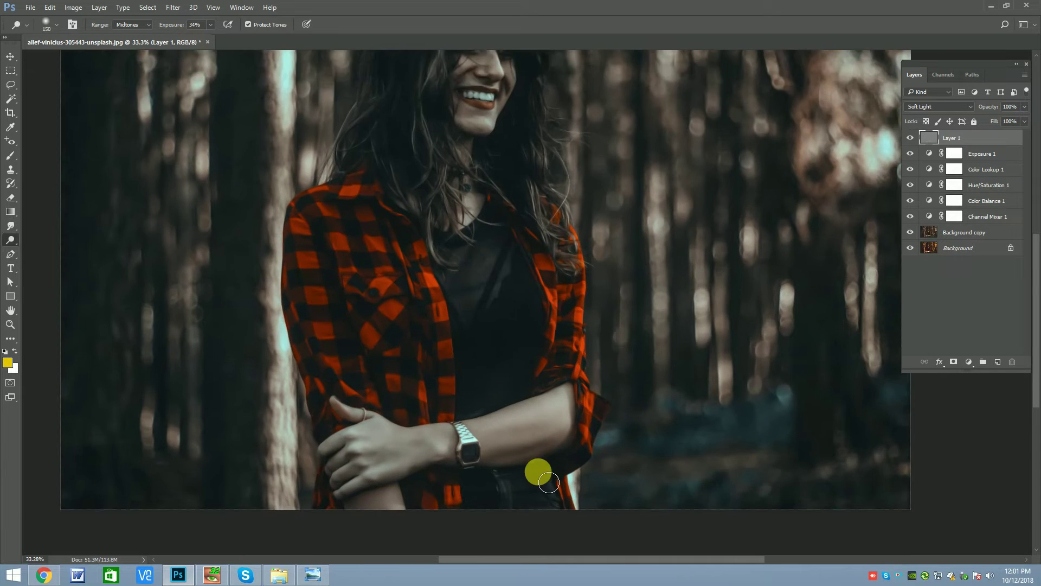
key(bracketleft)
Dodge the dark shirt on the chest and the forearm skin toward the watch.
mouse_move(482, 237)
mouse_down()
mouse_move(495, 232)
mouse_move(481, 221)
mouse_move(467, 279)
mouse_up()
mouse_move(552, 403)
mouse_down()
mouse_move(532, 429)
mouse_move(555, 439)
mouse_move(476, 451)
mouse_move(457, 431)
mouse_move(472, 446)
mouse_move(433, 454)
mouse_up()
key(bracketleft)
key(bracketleft)
key(bracketleft)
scroll(477, 305, down, 3)
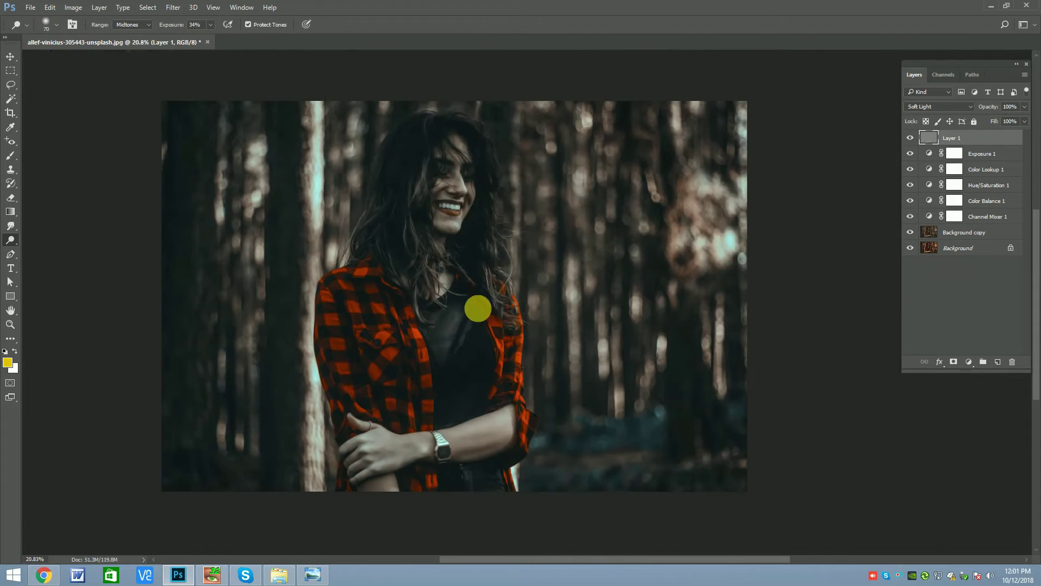
scroll(458, 251, up, 2)
key(bracketright)
key(bracketright)
key(bracketright)
click(415, 344)
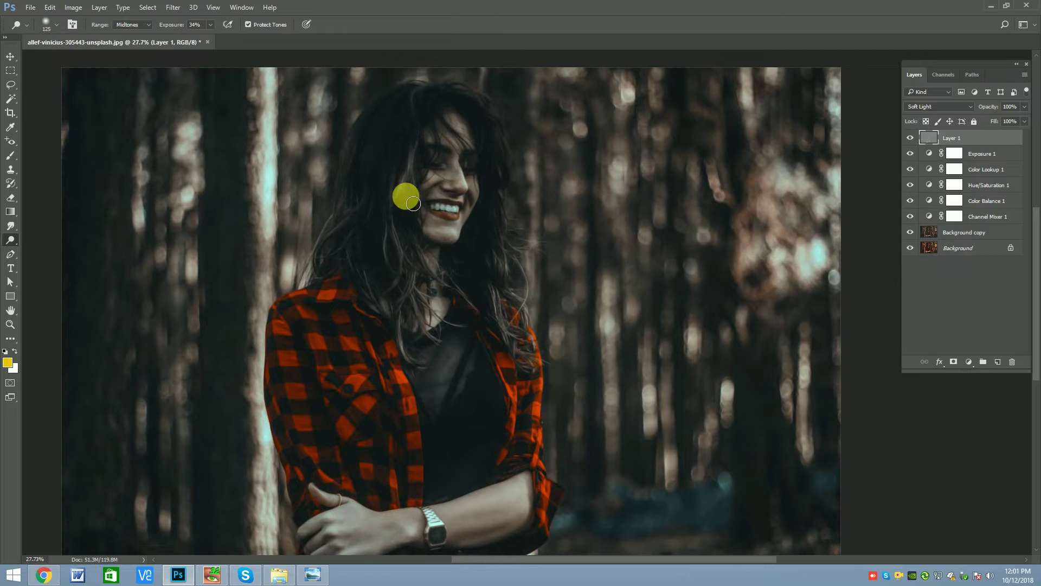
click(321, 284)
key(bracketright)
key(bracketright)
scroll(472, 271, up, 3)
key(bracketleft)
Dodge parts of the hair, the cheek and chin, and the teeth.
drag(479, 219, 479, 230)
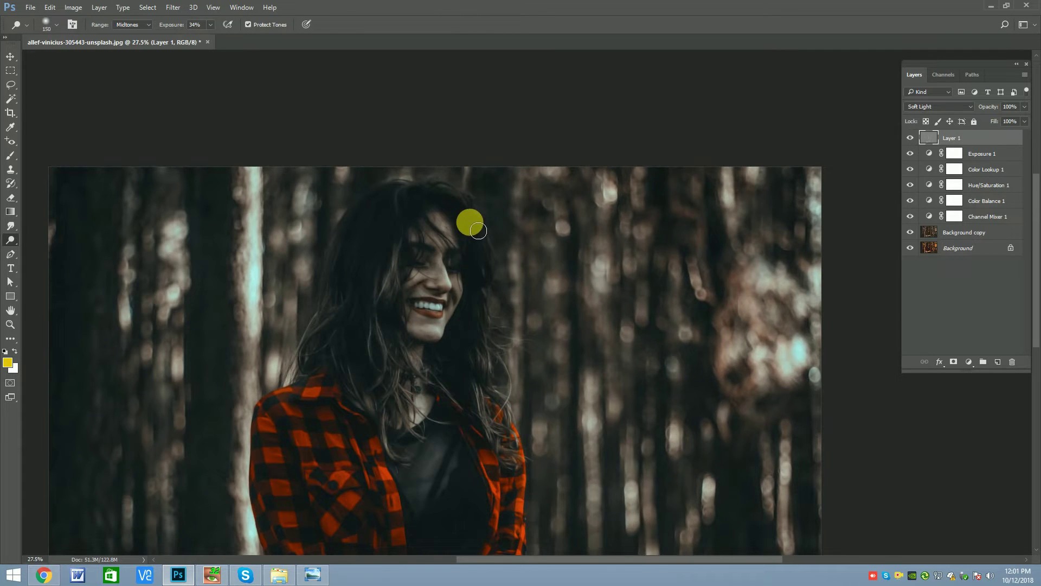
scroll(480, 231, up, 1)
key(bracketleft)
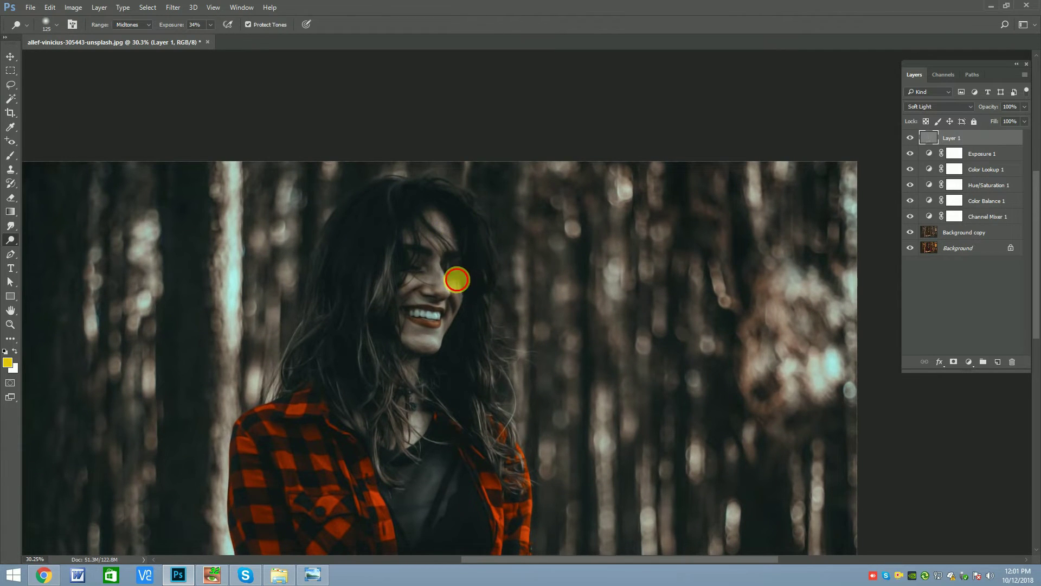
mouse_move(472, 328)
mouse_down()
mouse_move(432, 281)
mouse_move(444, 290)
mouse_move(427, 351)
mouse_move(419, 288)
mouse_move(399, 293)
mouse_move(440, 326)
mouse_up()
key(bracketleft)
key(bracketleft)
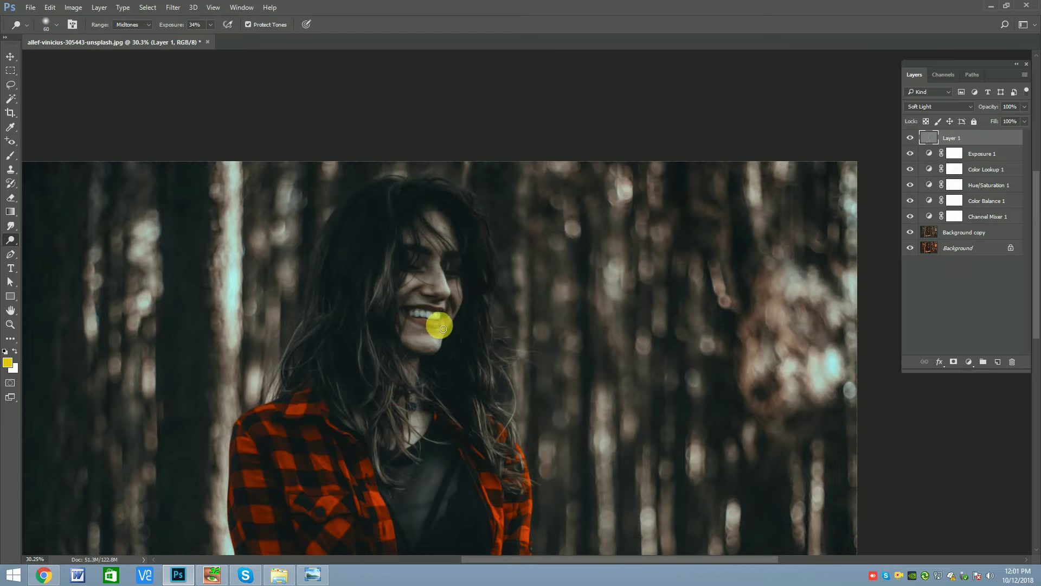
mouse_move(416, 314)
mouse_down()
mouse_move(470, 313)
mouse_move(458, 272)
mouse_up()
Resize the dodge brush repeatedly for further work on the arm and face.
key(bracketright)
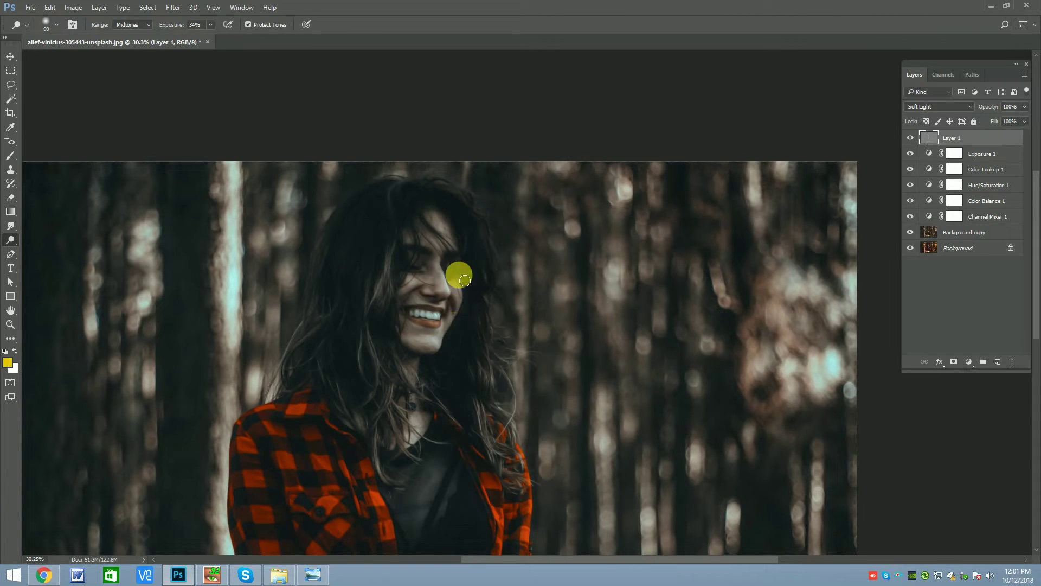
key(bracketright)
key(bracketright)
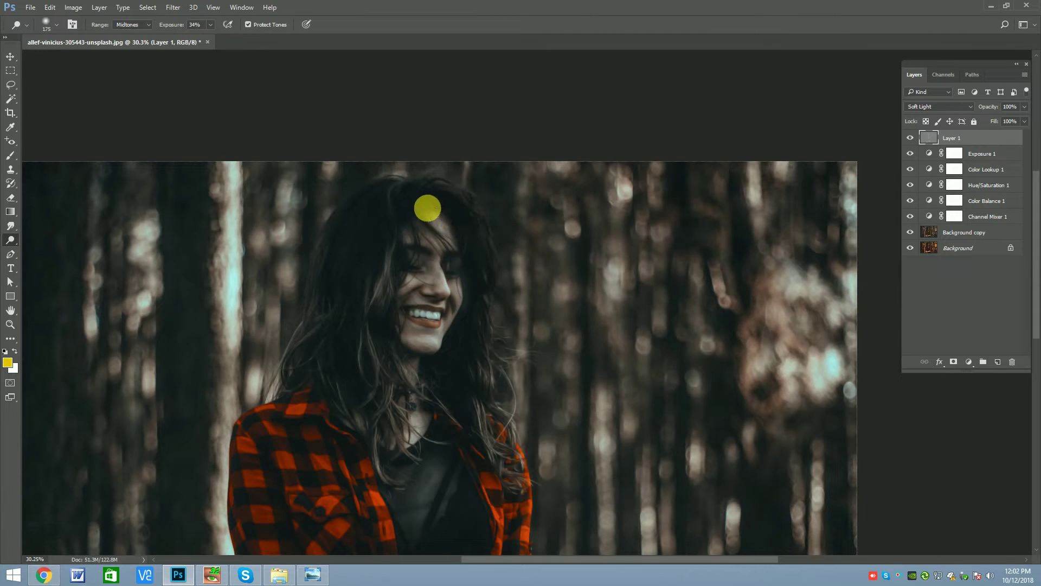
key(bracketright)
key(bracketright)
scroll(524, 263, down, 2)
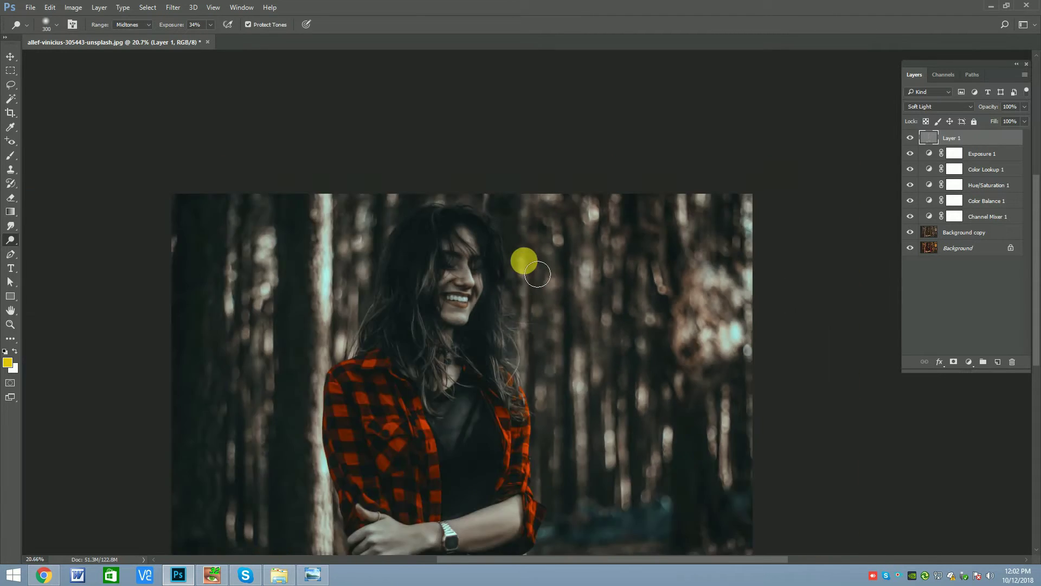
key(bracketright)
key(bracketright)
key(bracketright)
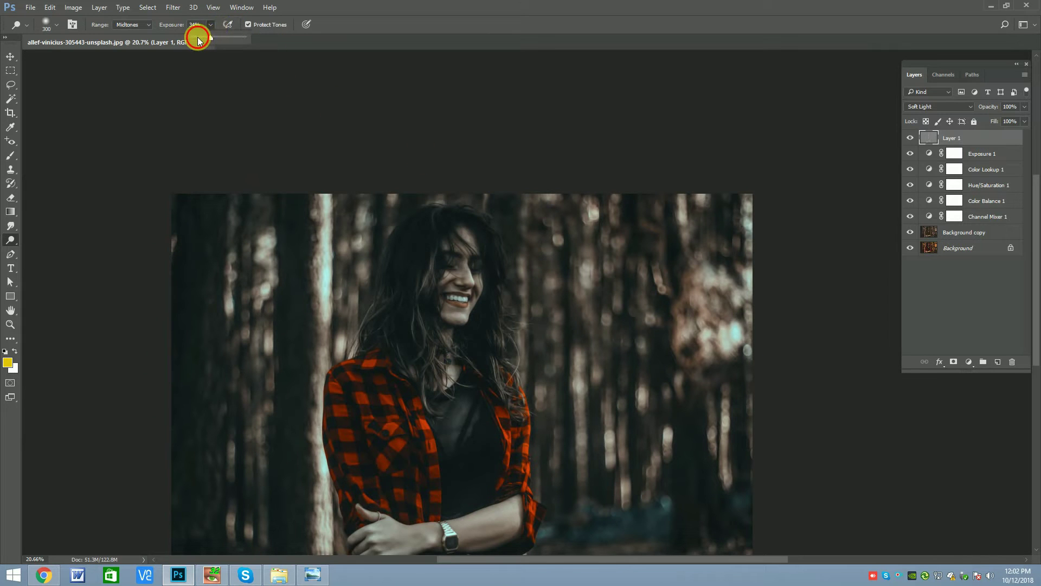
scroll(413, 297, up, 1)
key(bracketright)
key(bracketright)
key(bracketright)
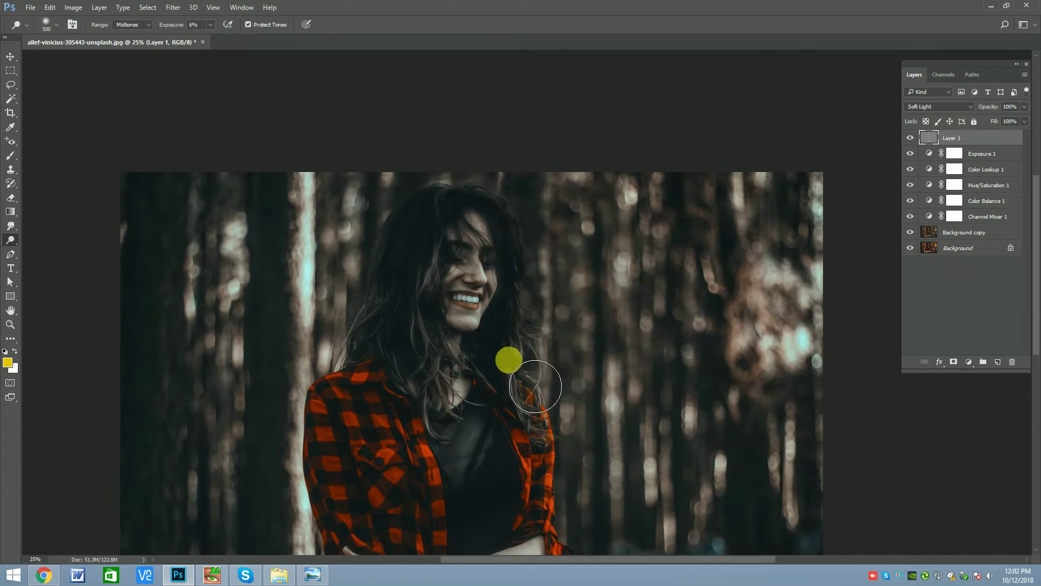
scroll(506, 278, down, 2)
key(bracketright)
key(bracketright)
key(bracketright)
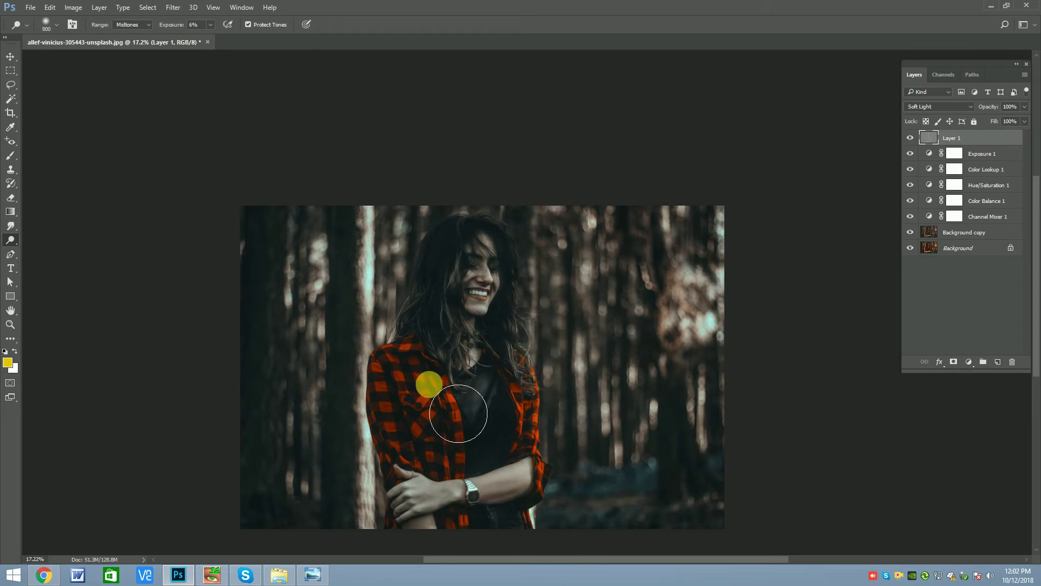
scroll(458, 496, up, 1)
scroll(466, 501, up, 1)
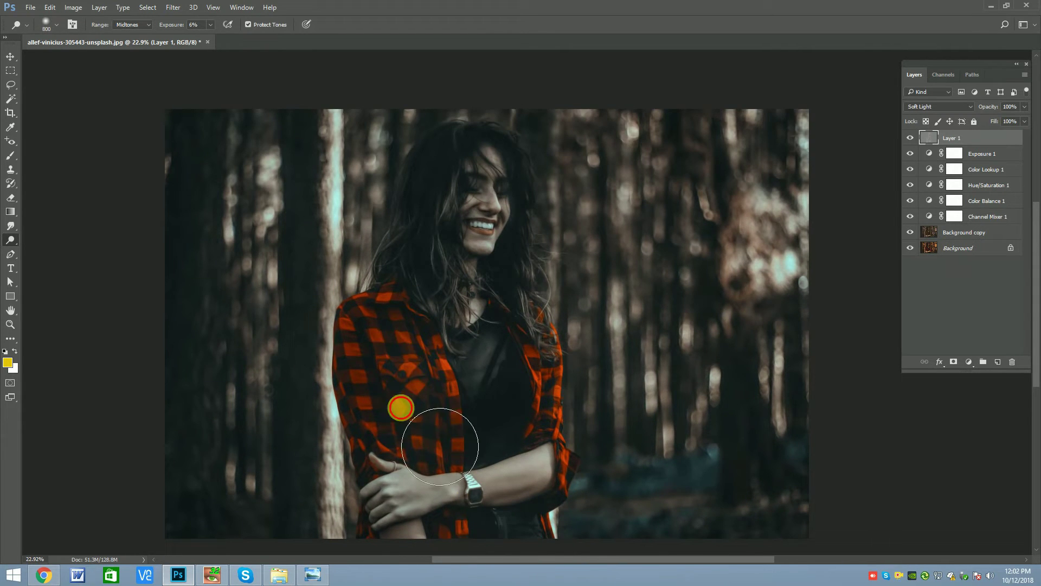
key(bracketleft)
key(bracketleft)
key(bracketleft)
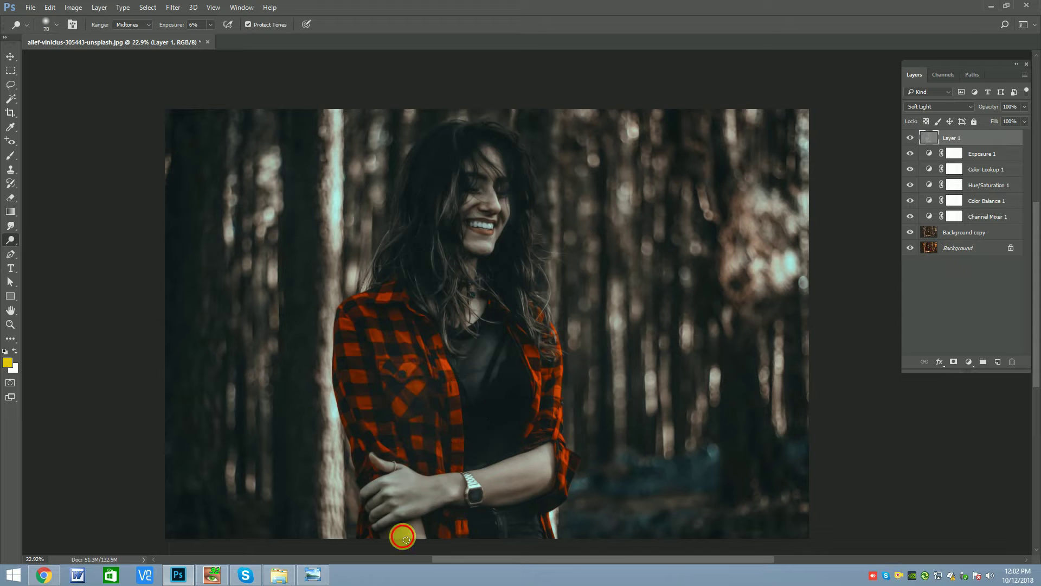
scroll(520, 206, up, 4)
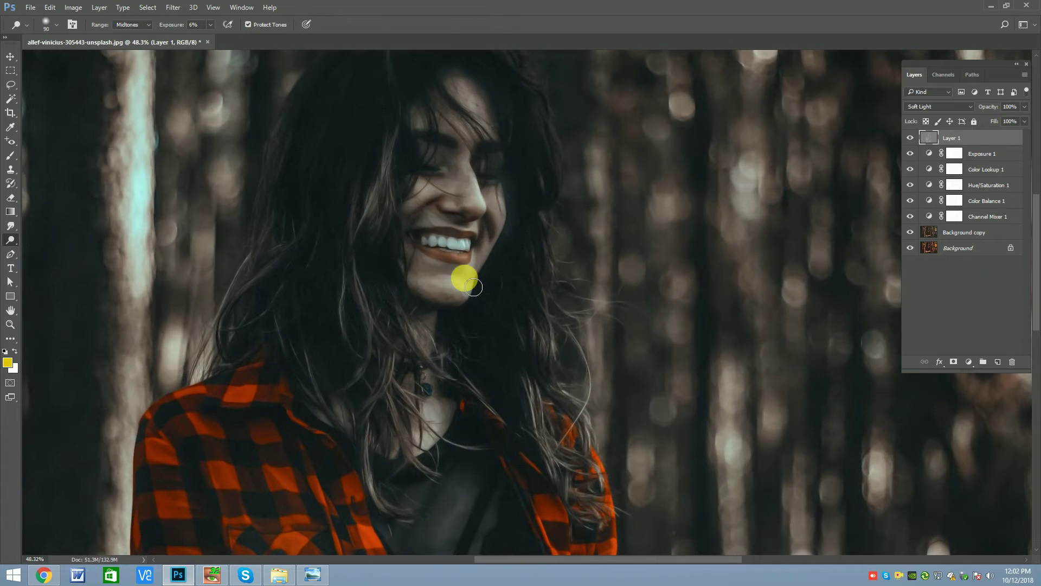
key(bracketright)
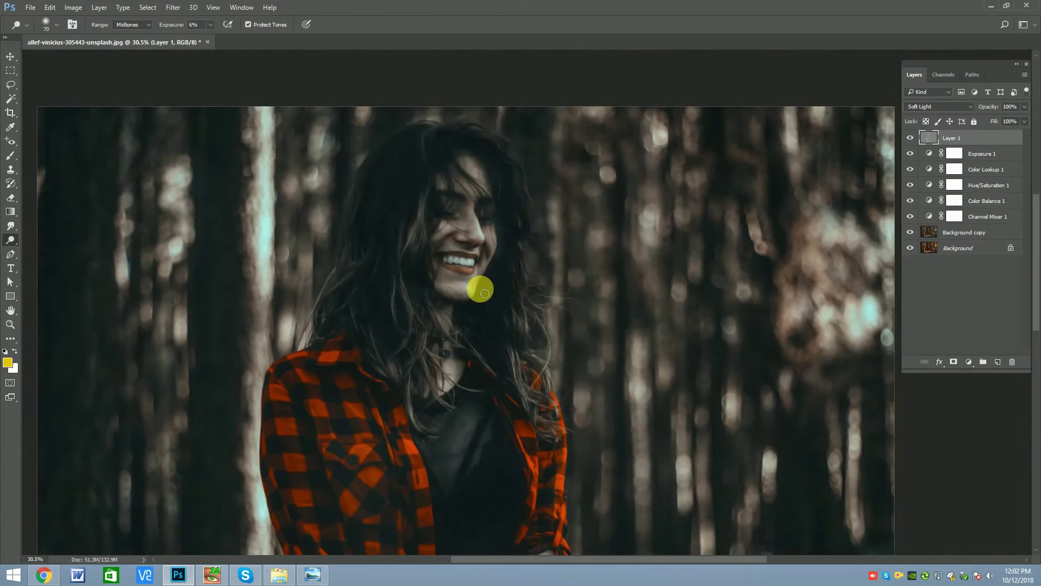
scroll(476, 286, down, 2)
key(bracketleft)
key(bracketleft)
Toggle Layer 1's visibility to compare before and after the dodging.
click(11, 56)
scroll(367, 267, down, 1)
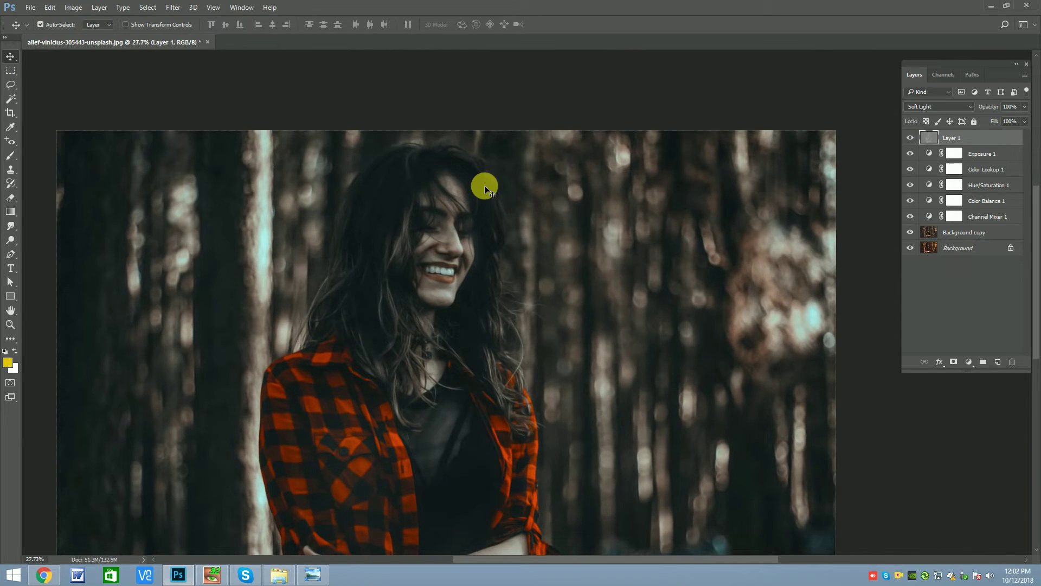
click(910, 138)
Switch to the Burn tool and darken parts of the hair.
click(10, 239)
right_click(10, 240)
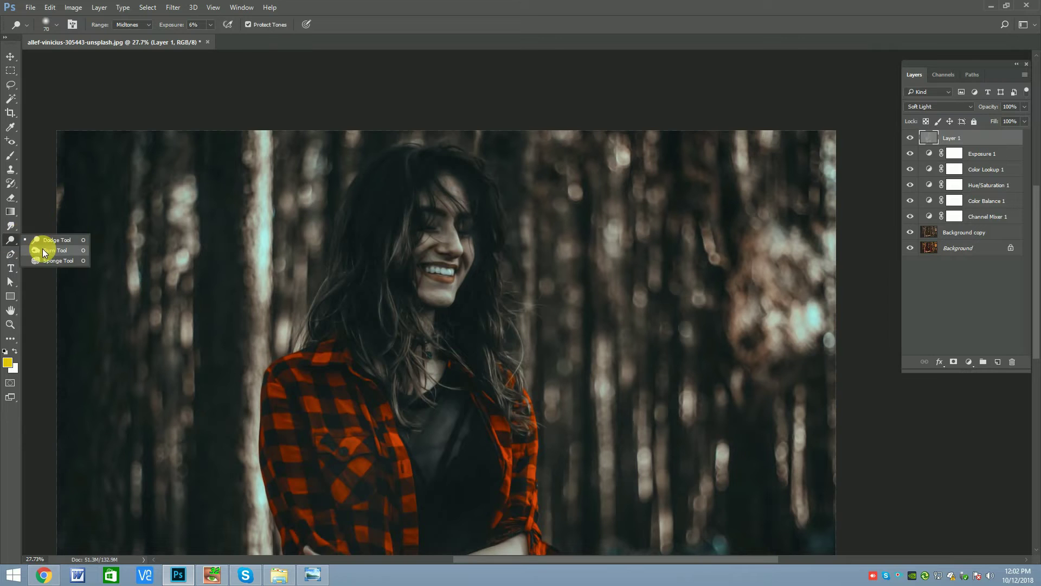
click(51, 252)
scroll(499, 260, up, 1)
key(bracketleft)
key(bracketleft)
key(bracketleft)
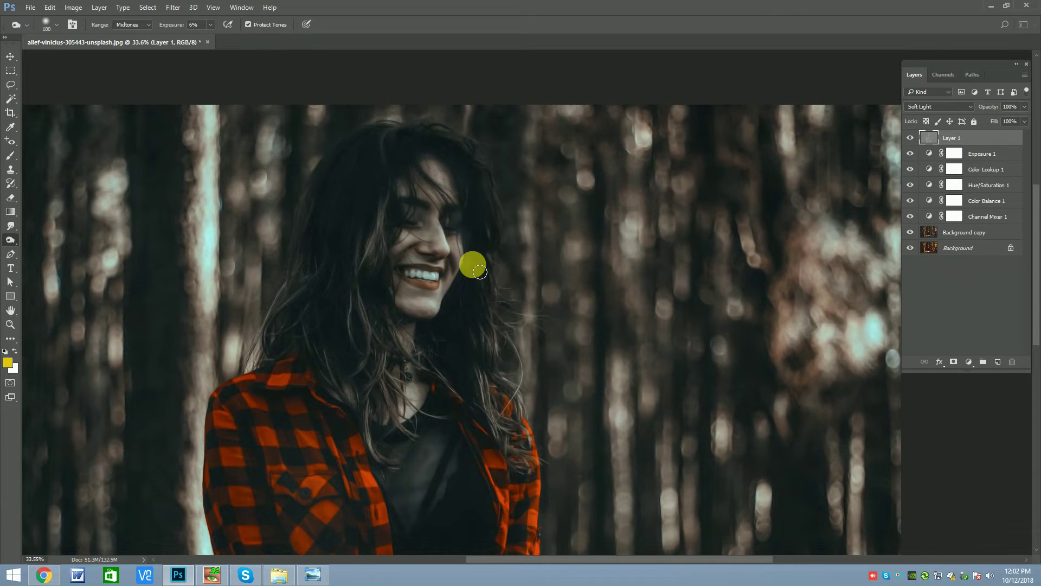
key(bracketright)
key(bracketright)
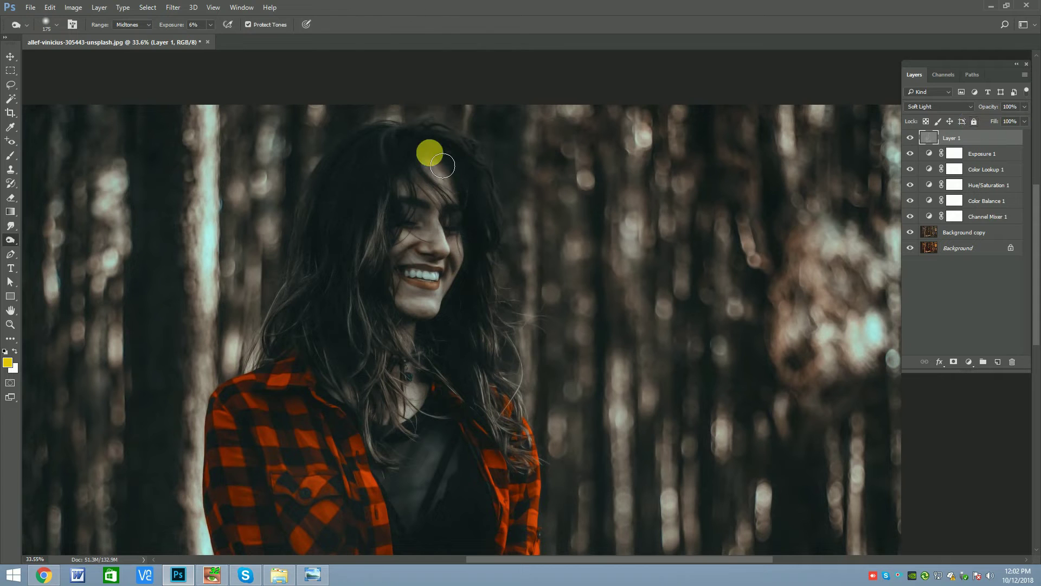
key(bracketright)
key(bracketright)
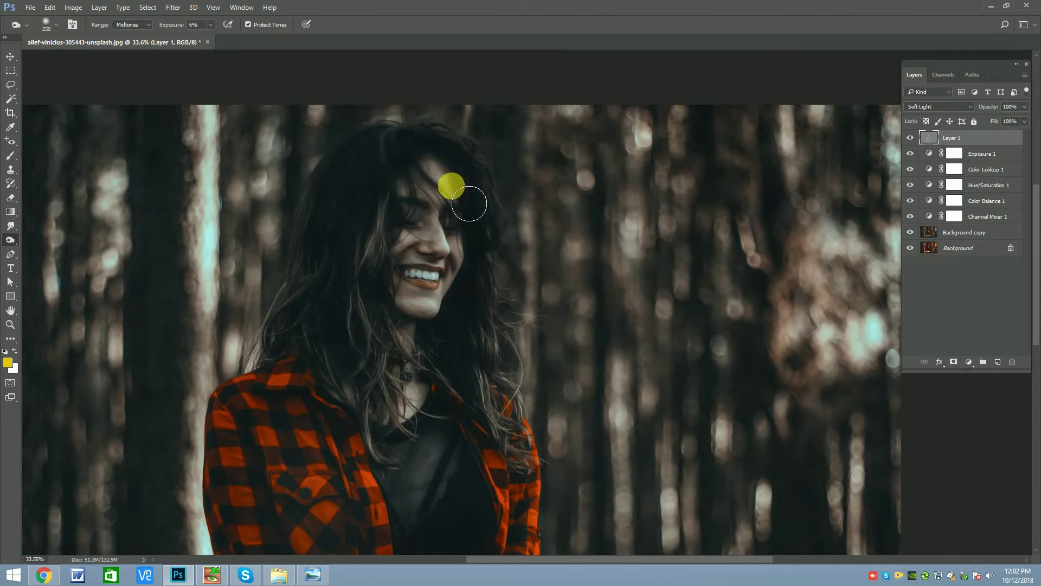
Switch back to the Dodge tool and whiten the teeth with a smaller brush.
click(53, 241)
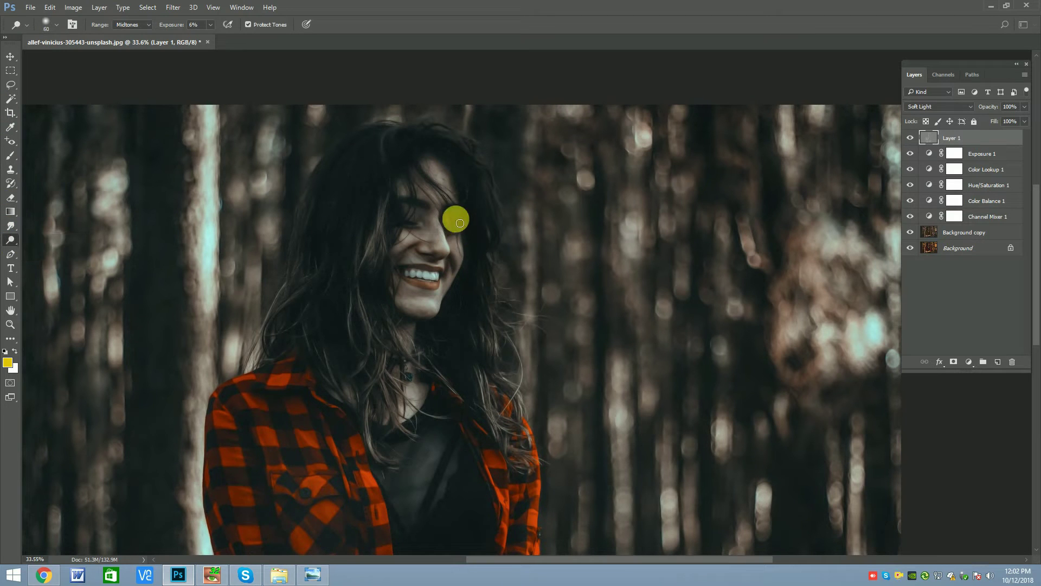
alt+right_click(457, 216)
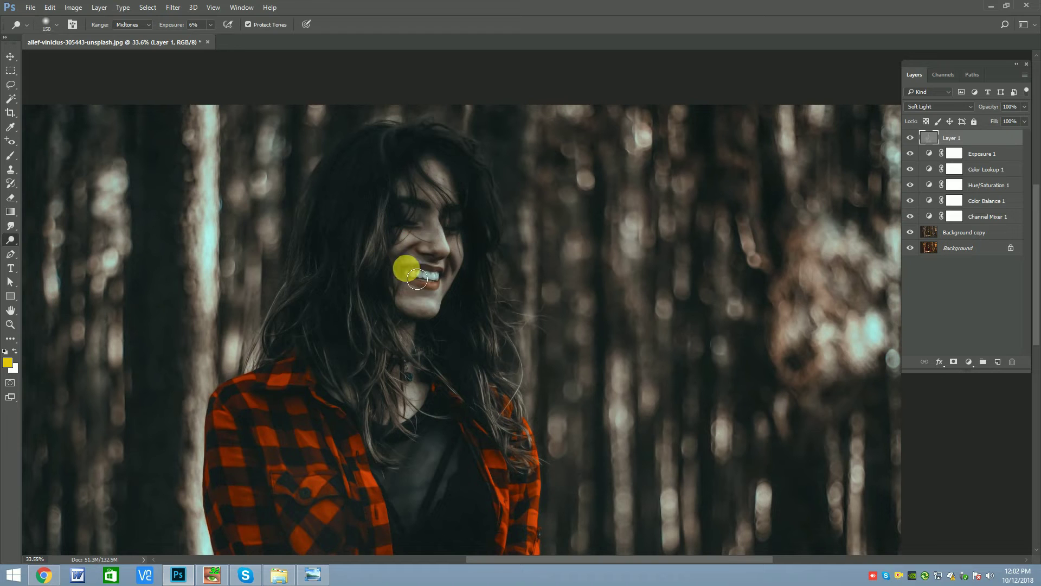
key(bracketleft)
key(bracketleft)
key(bracketleft)
drag(436, 271, 388, 272)
click(10, 56)
Stamp all visible layers into a new merged Layer 2 with Ctrl+Alt+Shift+E.
scroll(477, 231, down, 2)
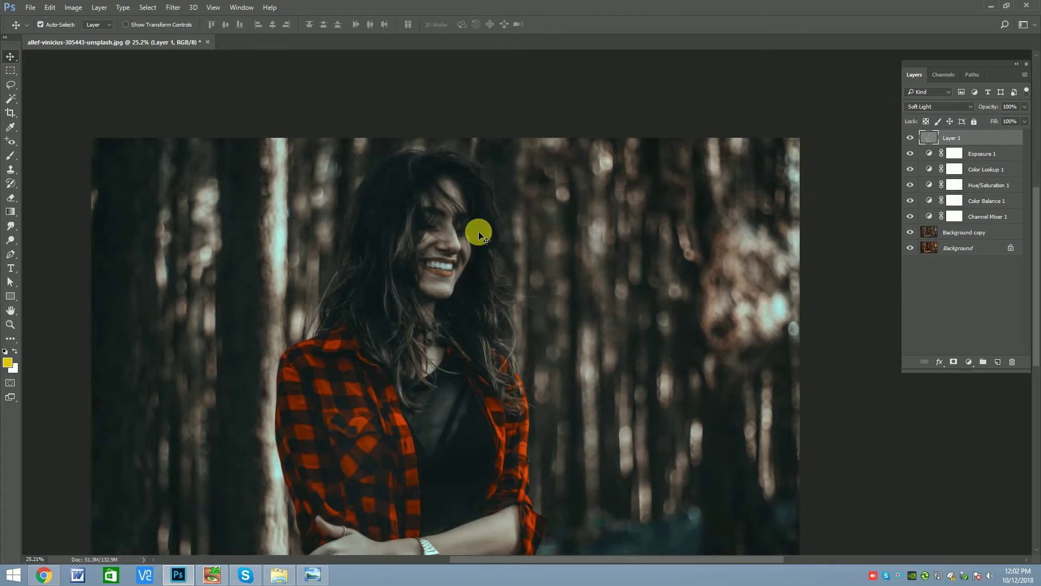
scroll(477, 230, down, 1)
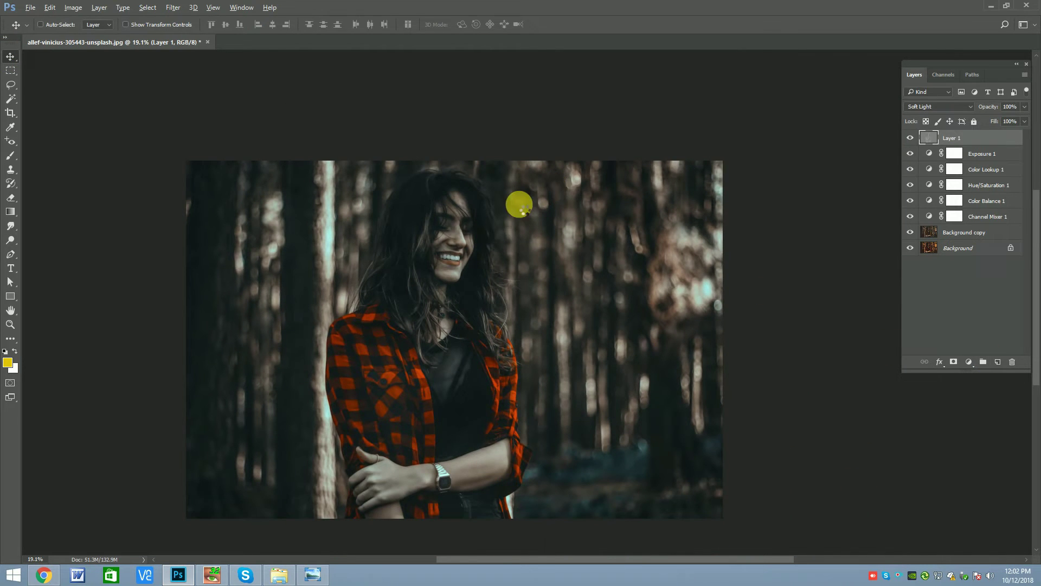
key(ctrl+shift+alt+e)
Open Imagenomic Portraiture on Layer 2 and set Contrast to +1.
scroll(460, 225, up, 2)
click(173, 8)
mouse_move(190, 235)
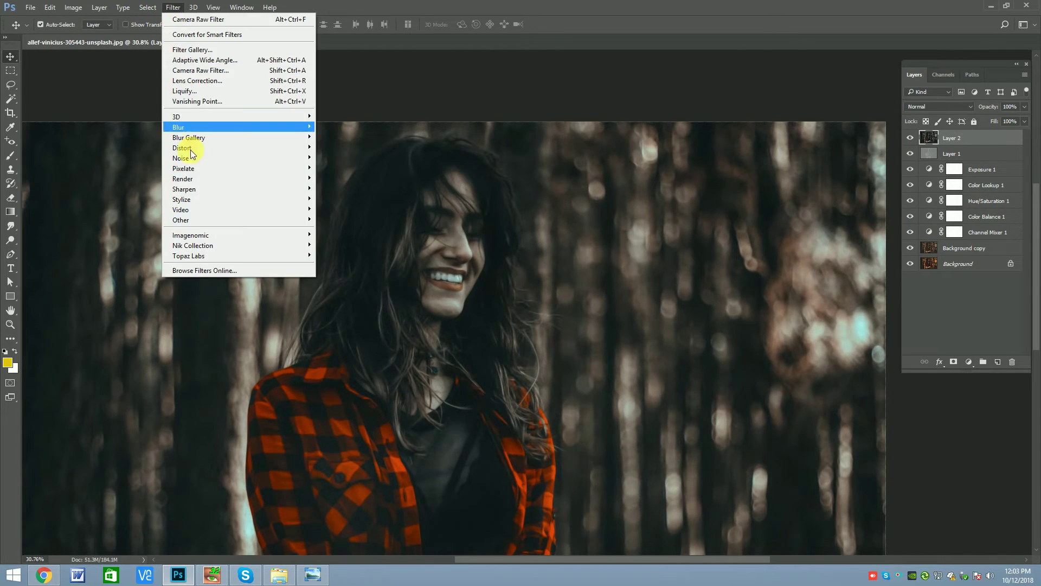
click(337, 232)
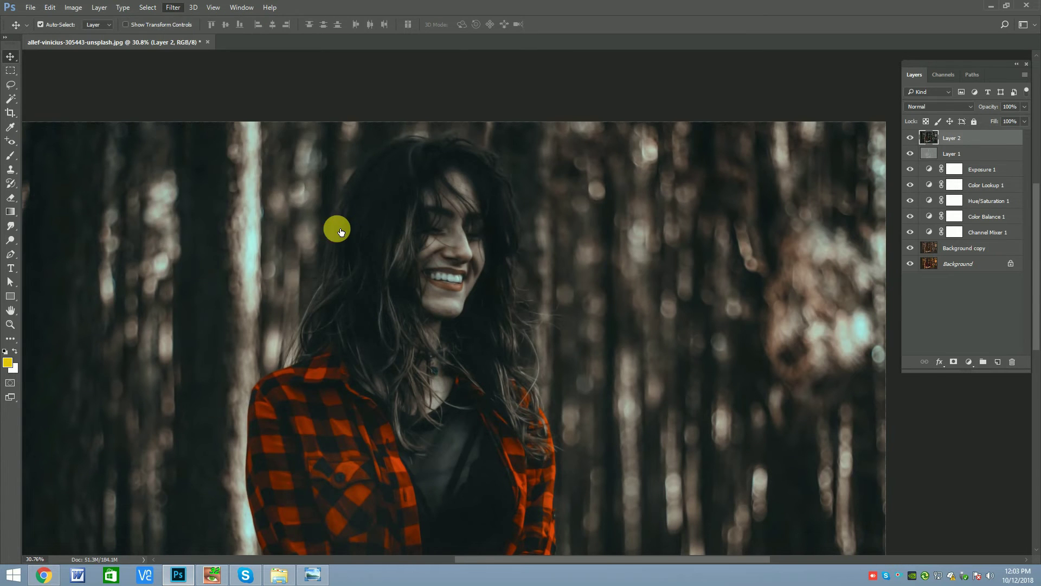
drag(484, 478, 505, 478)
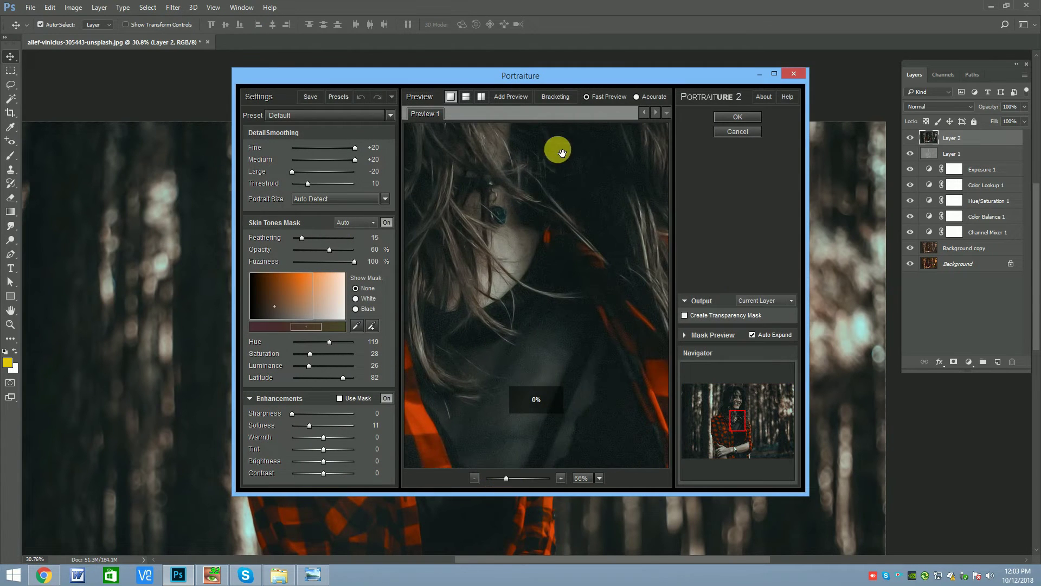
drag(559, 177, 567, 471)
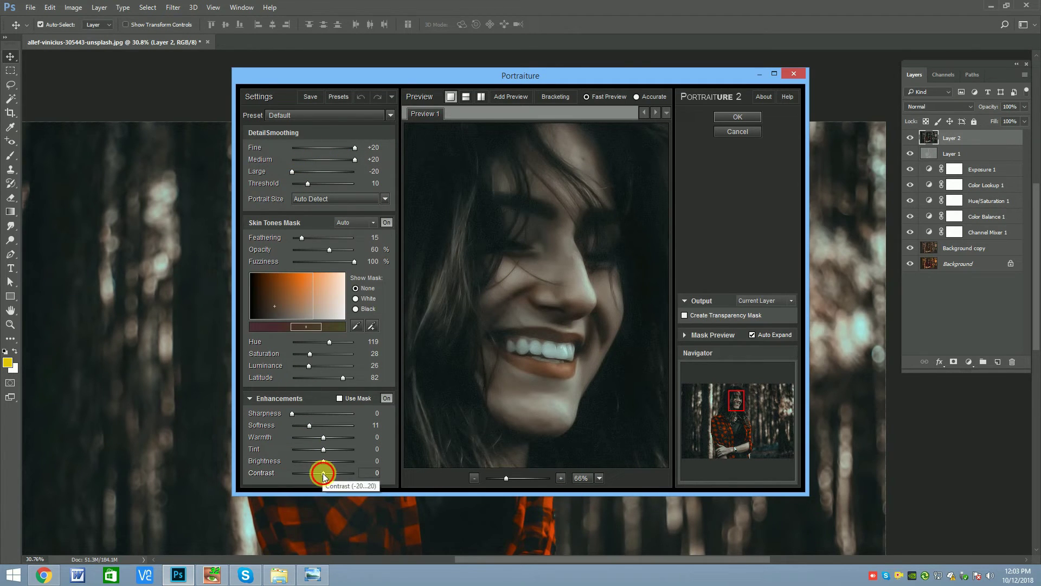
drag(322, 471, 320, 473)
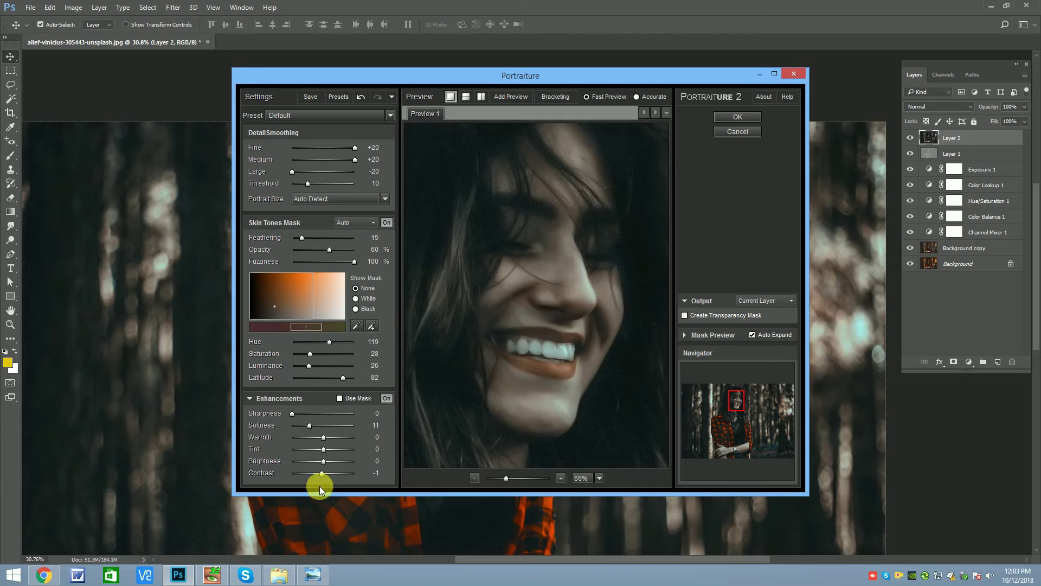
click(320, 474)
drag(324, 476, 325, 475)
Set Portraiture Brightness to +1 and Softness to 30, then apply the filter.
drag(496, 480, 477, 484)
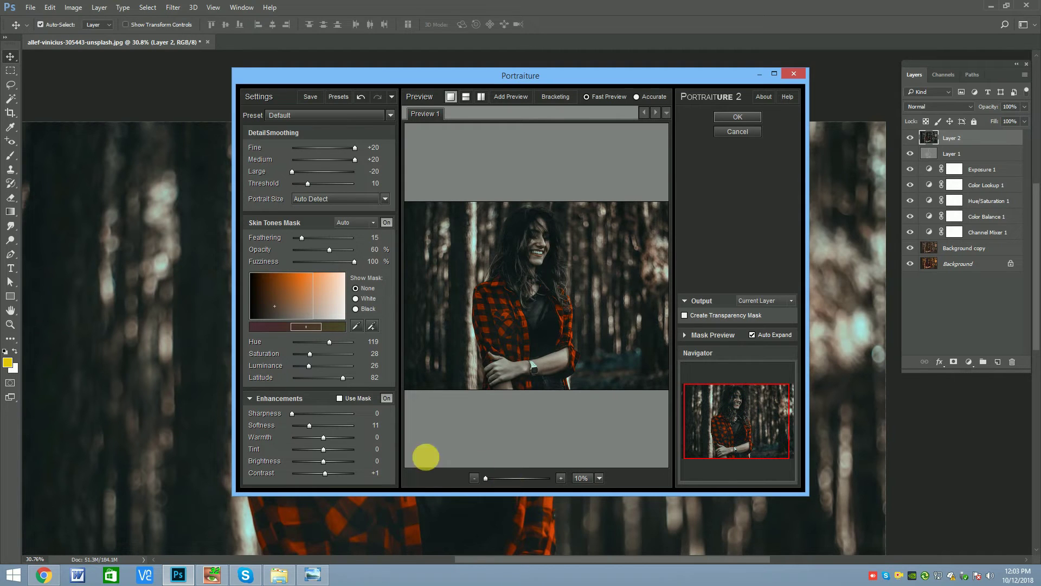
click(489, 478)
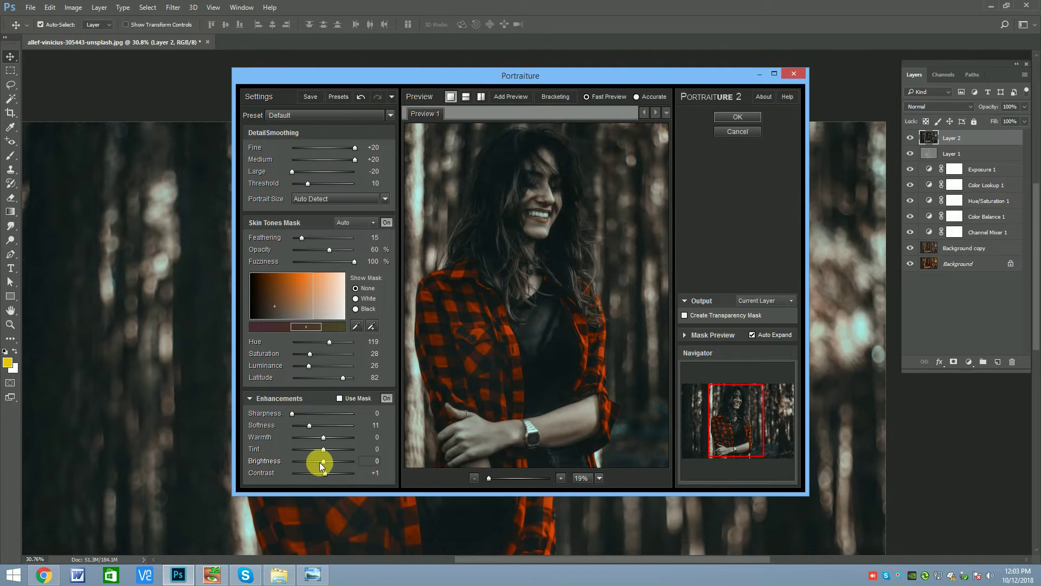
drag(320, 462, 325, 461)
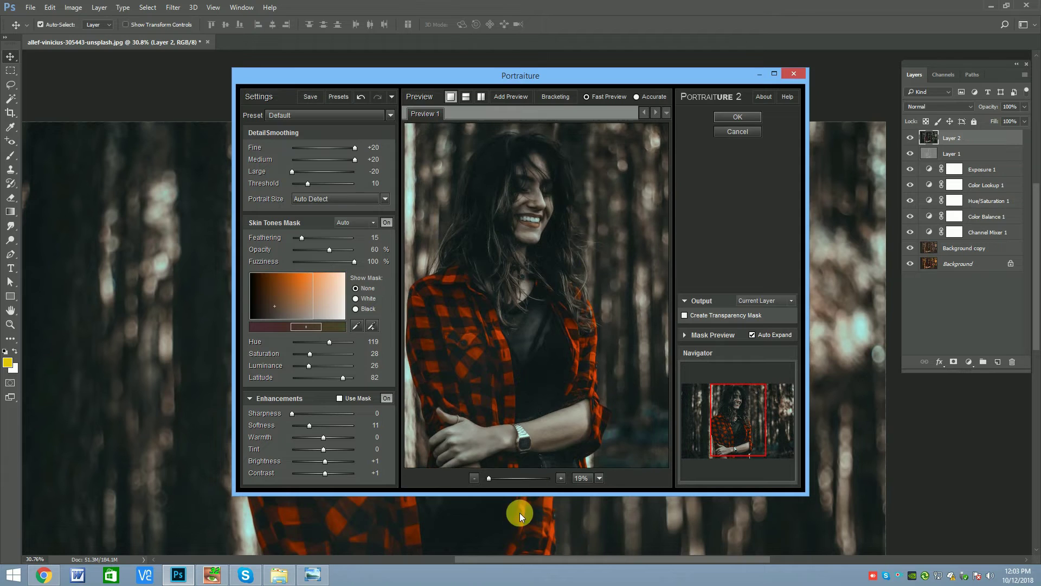
click(501, 479)
drag(589, 181, 590, 367)
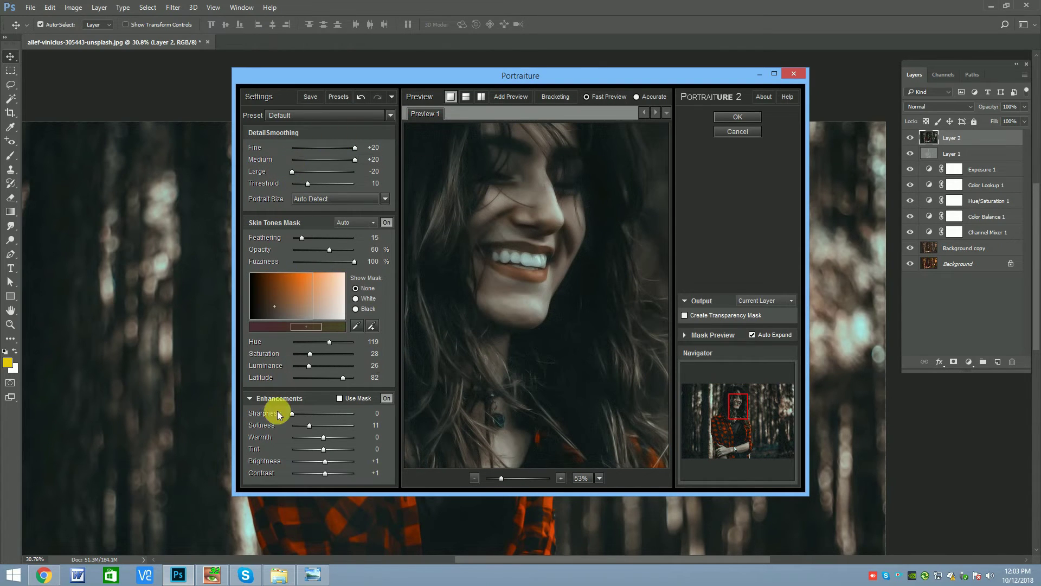
drag(317, 425, 355, 425)
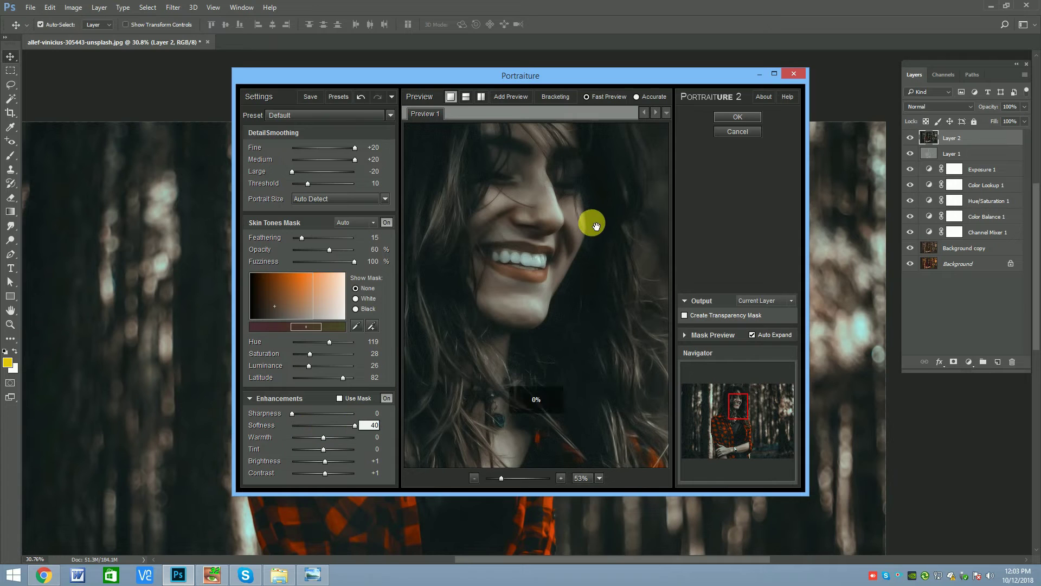
click(340, 424)
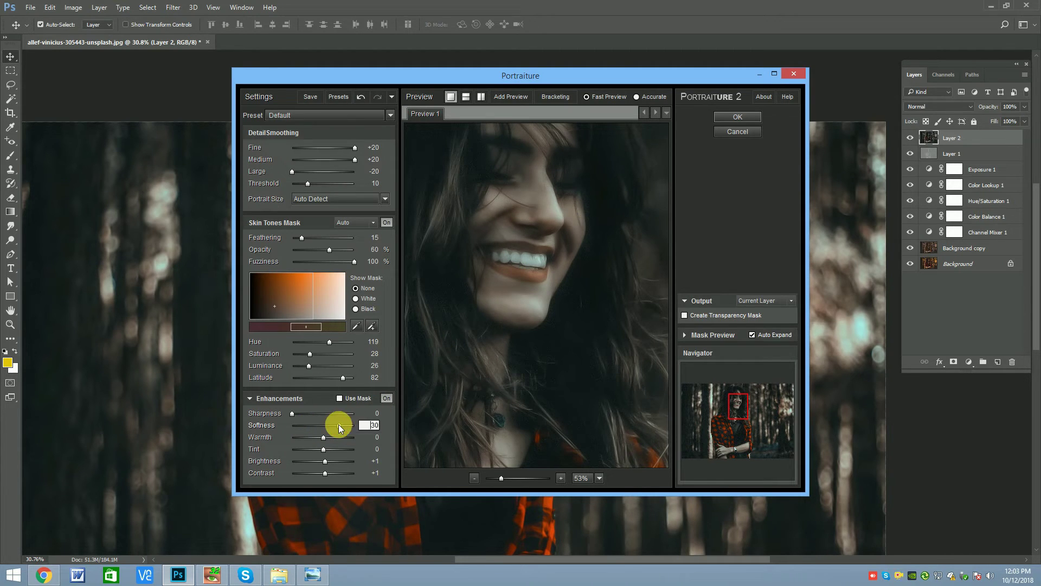
click(744, 120)
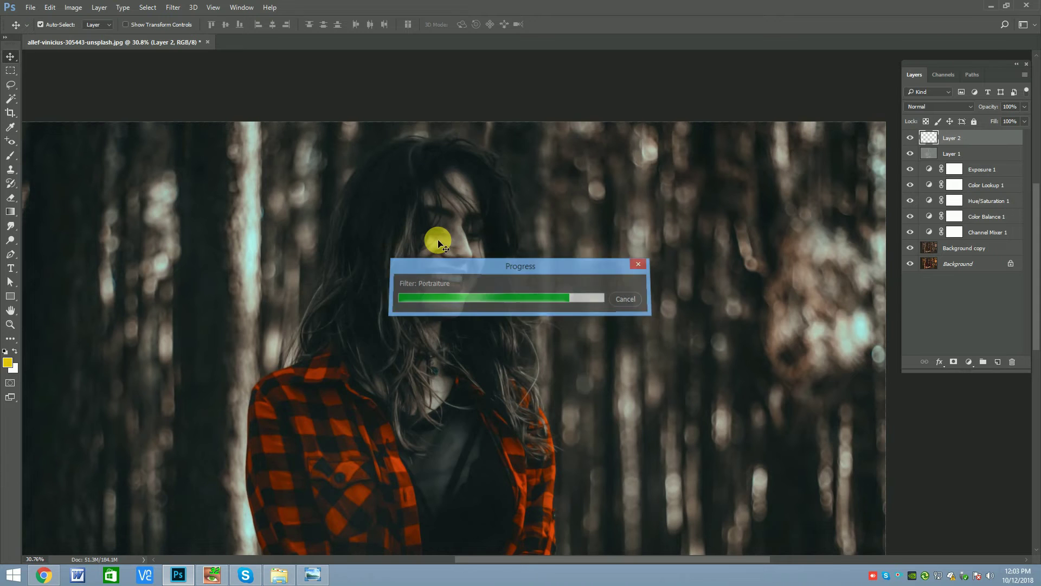
Add a mask to Layer 2 and set the brush to about 80 px at 60% opacity.
scroll(438, 239, up, 2)
scroll(454, 255, up, 1)
scroll(467, 246, up, 1)
scroll(475, 252, up, 1)
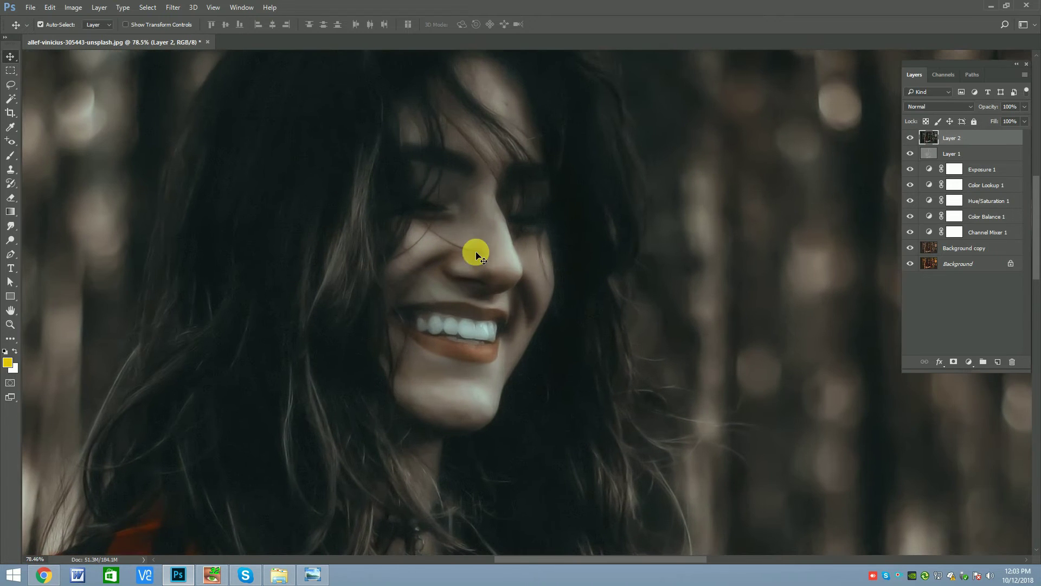
click(954, 362)
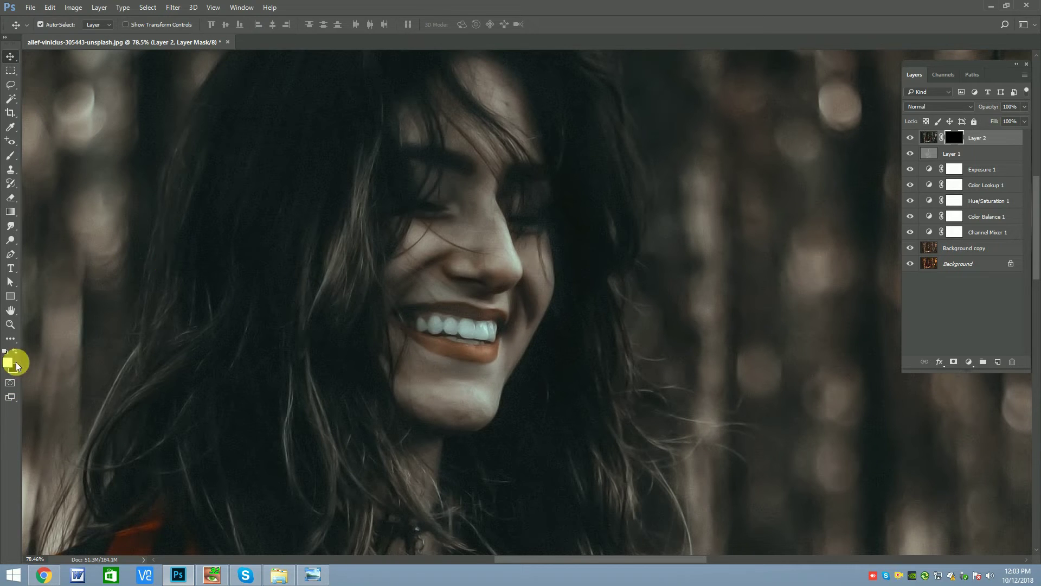
click(10, 157)
scroll(445, 249, up, 2)
scroll(428, 254, up, 2)
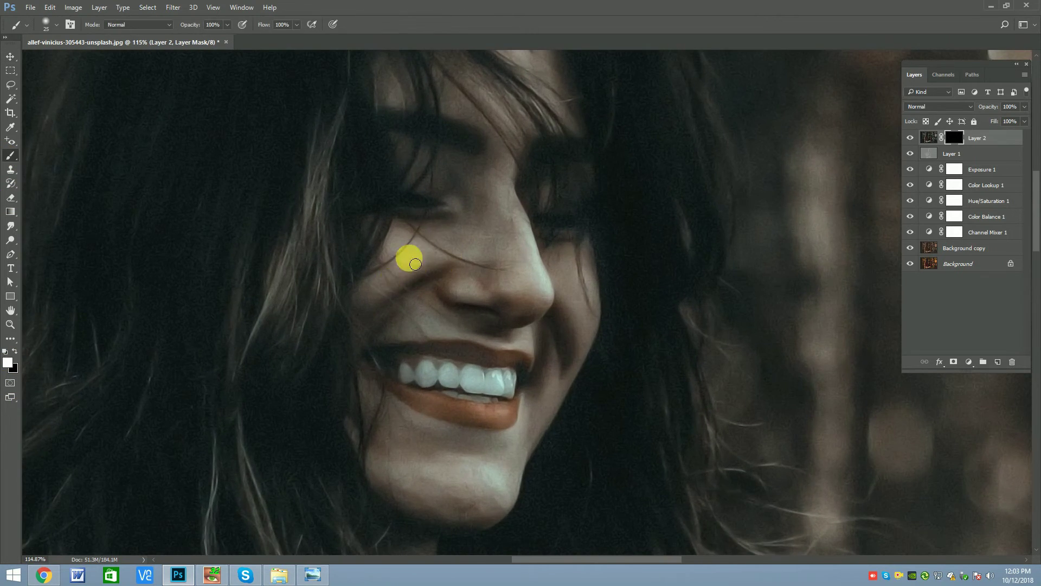
right_click(15, 203)
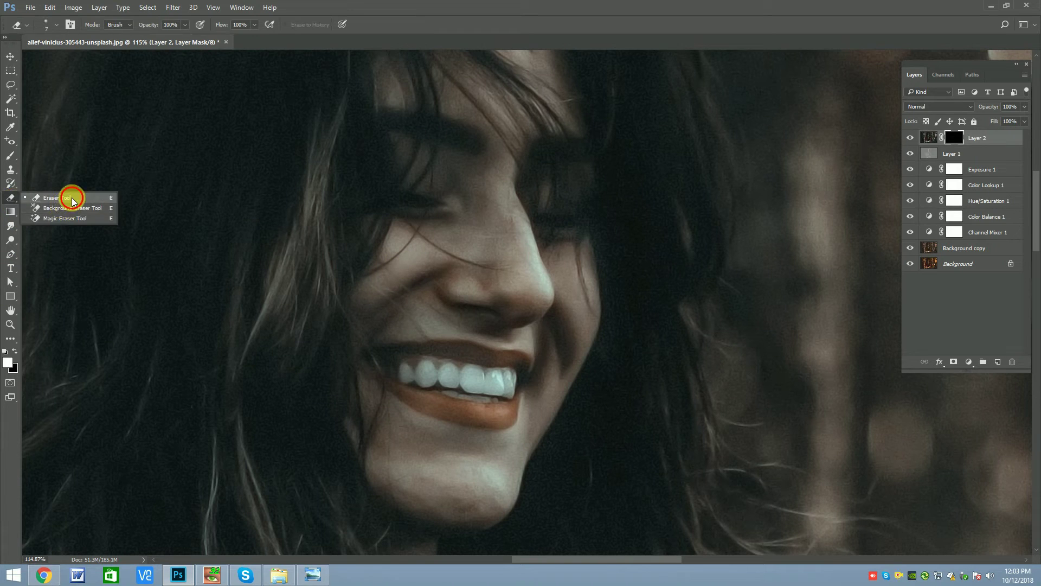
click(70, 200)
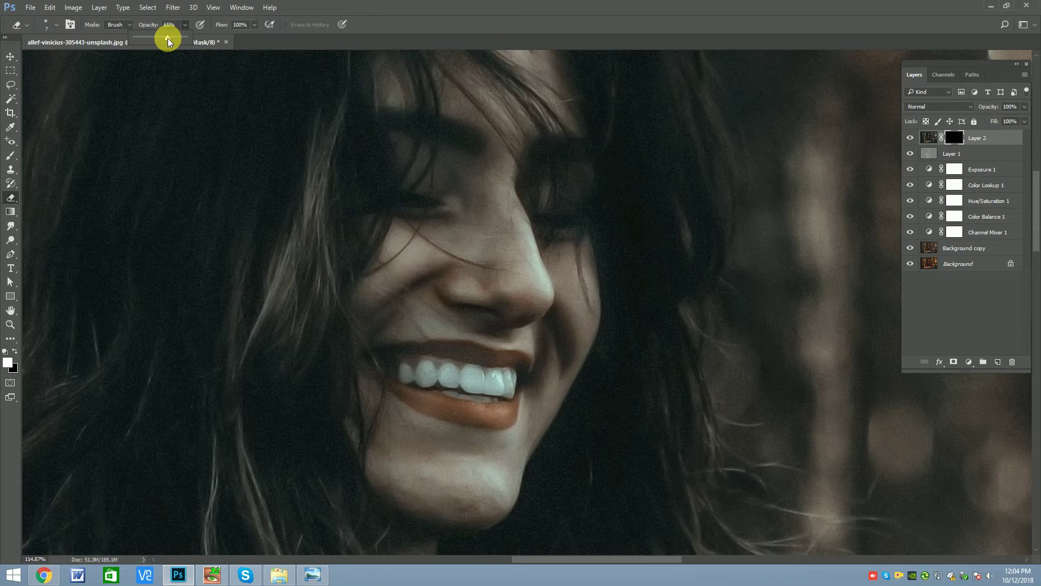
scroll(406, 283, up, 1)
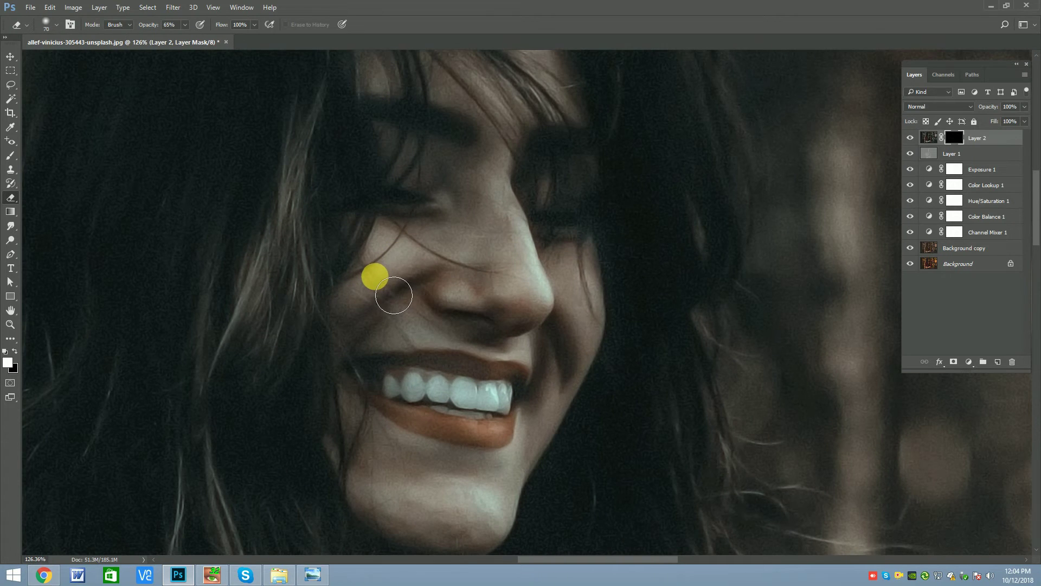
key(bracketright)
key(bracketright)
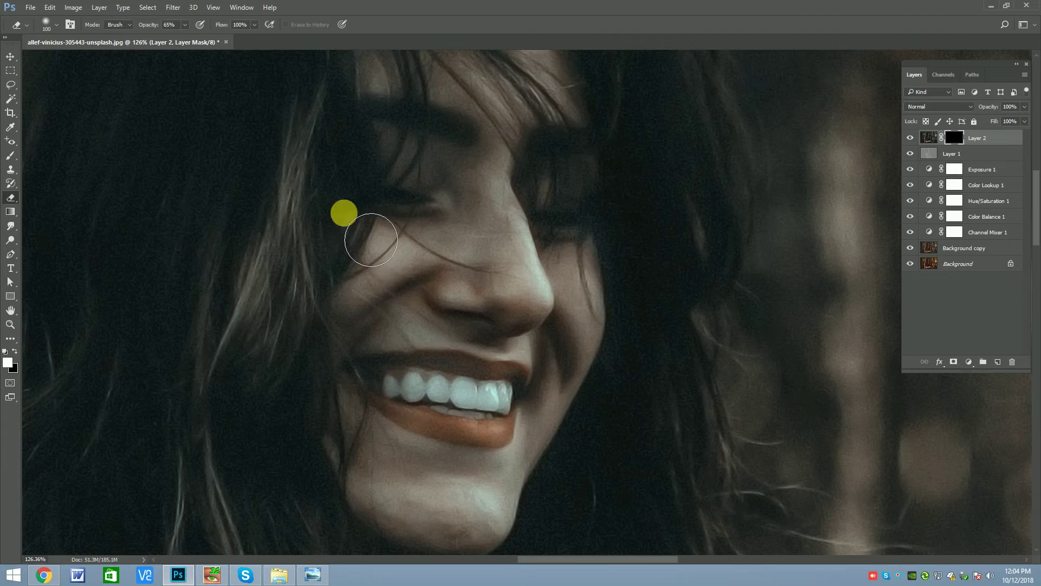
drag(184, 37, 230, 36)
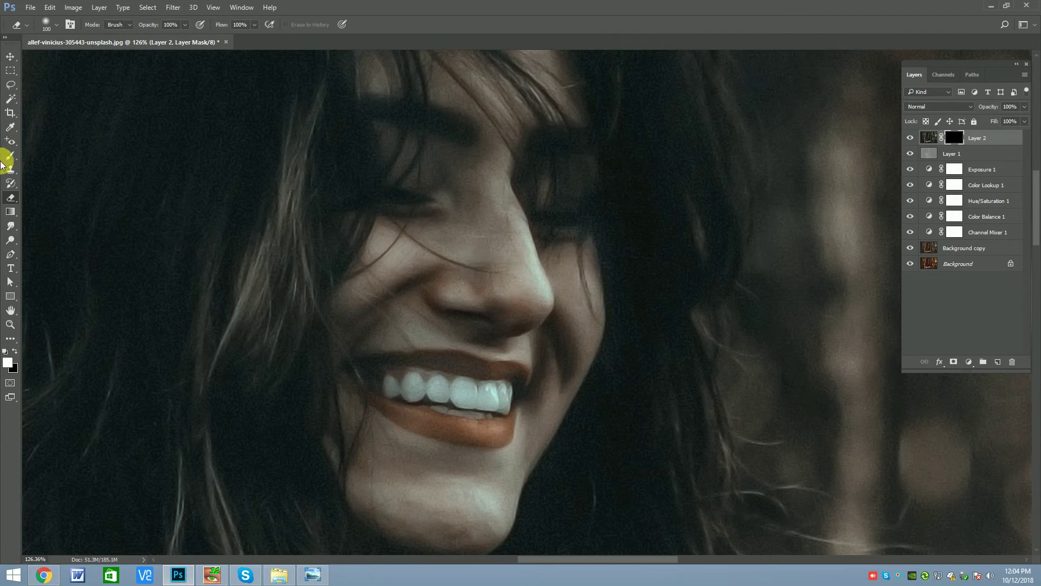
right_click(13, 161)
click(54, 159)
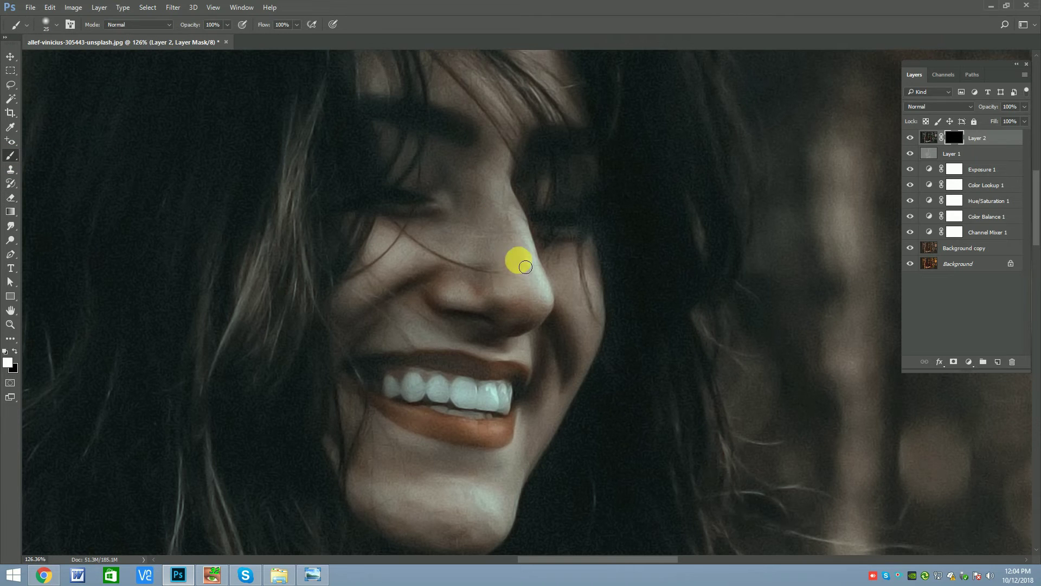
drag(211, 41, 208, 42)
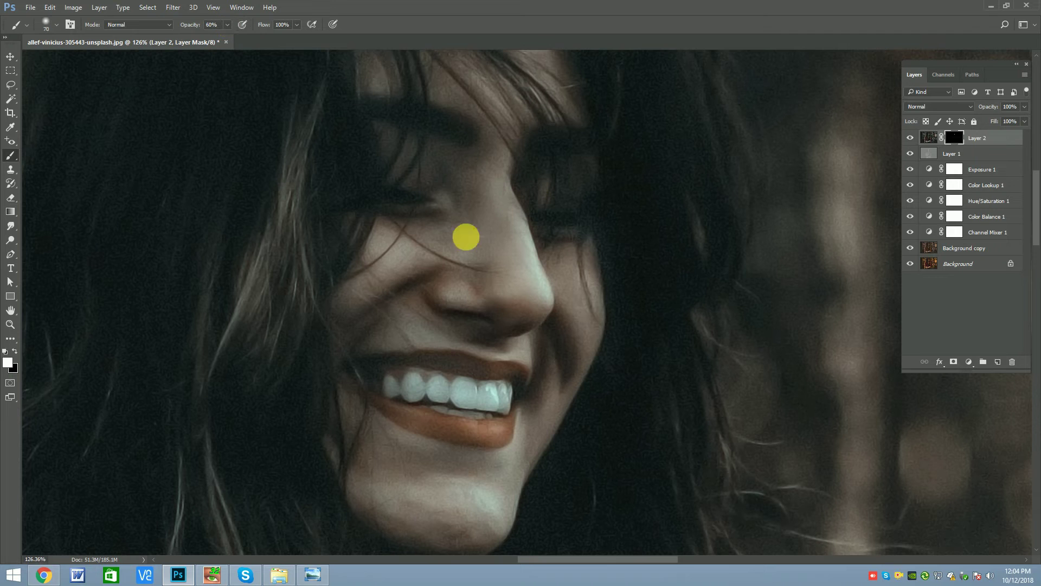
key(bracketright)
key(bracketright)
Paint the smoothing onto the chin and up beside the nose.
mouse_move(373, 363)
mouse_down()
mouse_move(421, 542)
mouse_move(410, 486)
mouse_move(429, 472)
mouse_move(428, 538)
mouse_up()
scroll(428, 539, down, 1)
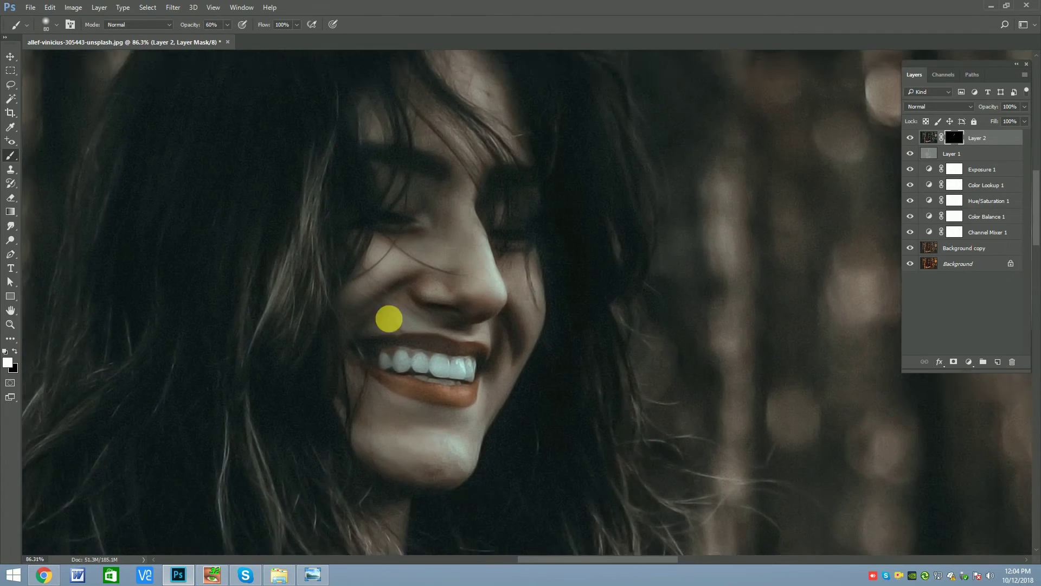
key(bracketright)
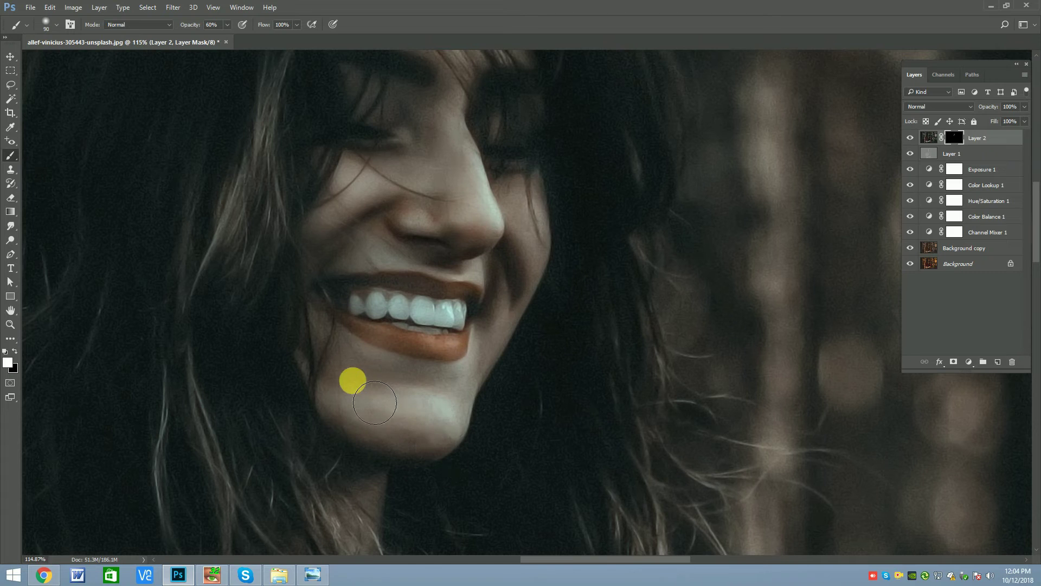
key(bracketleft)
key(bracketleft)
key(bracketleft)
mouse_move(507, 342)
mouse_down()
mouse_move(518, 254)
mouse_move(500, 318)
mouse_move(470, 296)
mouse_move(343, 286)
mouse_move(372, 328)
mouse_move(444, 346)
mouse_move(519, 264)
mouse_move(541, 210)
mouse_move(522, 317)
mouse_move(484, 311)
mouse_move(460, 249)
mouse_move(470, 173)
mouse_move(430, 156)
mouse_move(360, 174)
mouse_move(338, 256)
mouse_move(424, 249)
mouse_move(469, 274)
mouse_move(513, 280)
mouse_move(494, 371)
mouse_move(457, 390)
mouse_move(391, 384)
mouse_move(416, 450)
mouse_move(318, 456)
mouse_up()
key(bracketleft)
key(bracketleft)
key(bracketright)
key(bracketright)
key(bracketright)
key(bracketright)
key(bracketright)
key(bracketleft)
key(bracketleft)
key(bracketright)
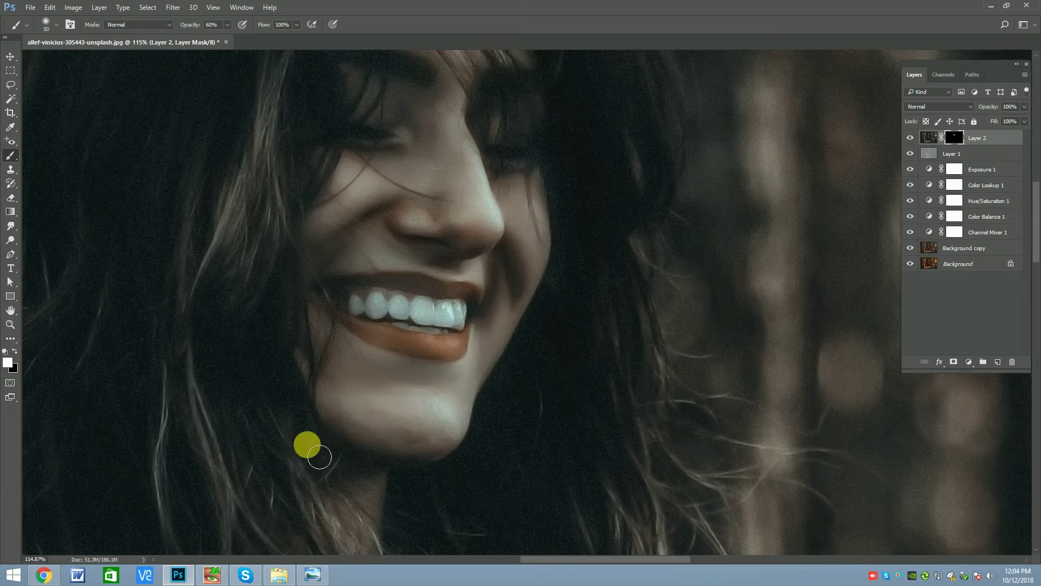
scroll(318, 455, down, 3)
scroll(388, 280, down, 2)
scroll(379, 261, up, 1)
scroll(407, 265, up, 2)
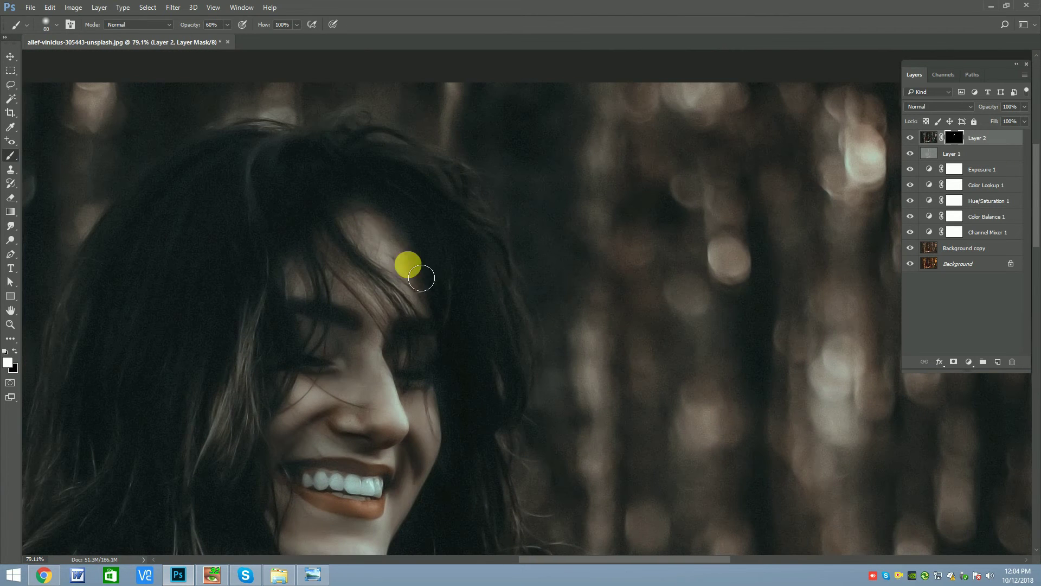
key(bracketright)
key(bracketright)
key(bracketright)
key(bracketleft)
key(bracketleft)
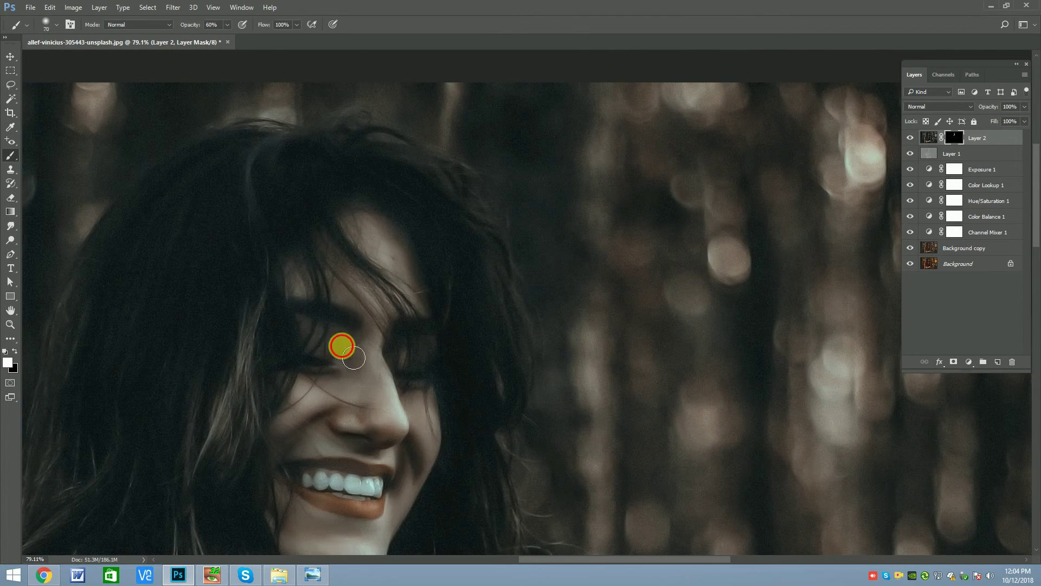
Paint the smoothing over the skin near the eye, the forehead and across the cheek.
mouse_move(342, 344)
mouse_down()
mouse_move(385, 353)
mouse_move(360, 351)
mouse_up()
key(bracketright)
key(bracketright)
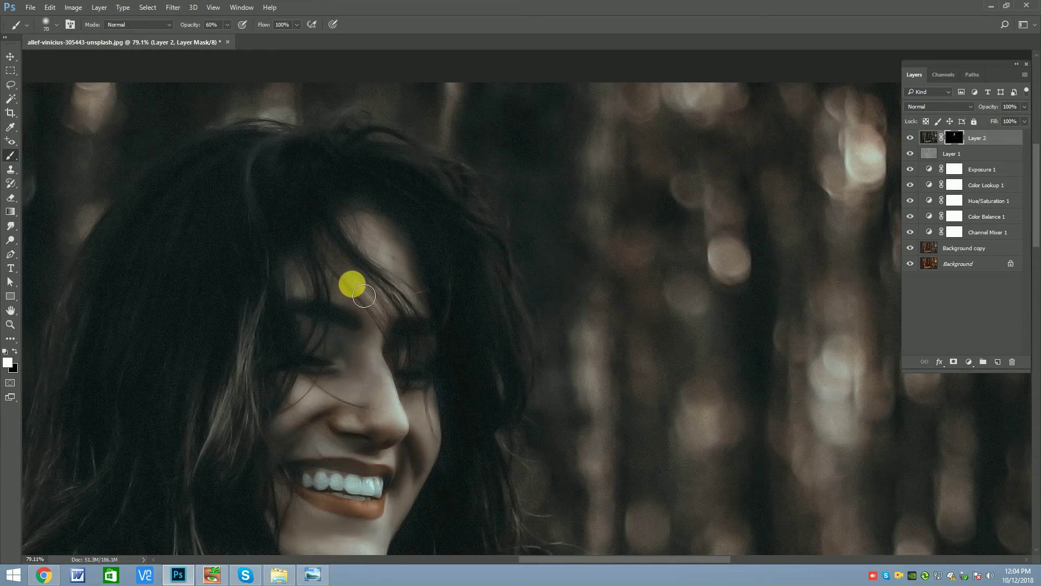
click(379, 244)
key(bracketleft)
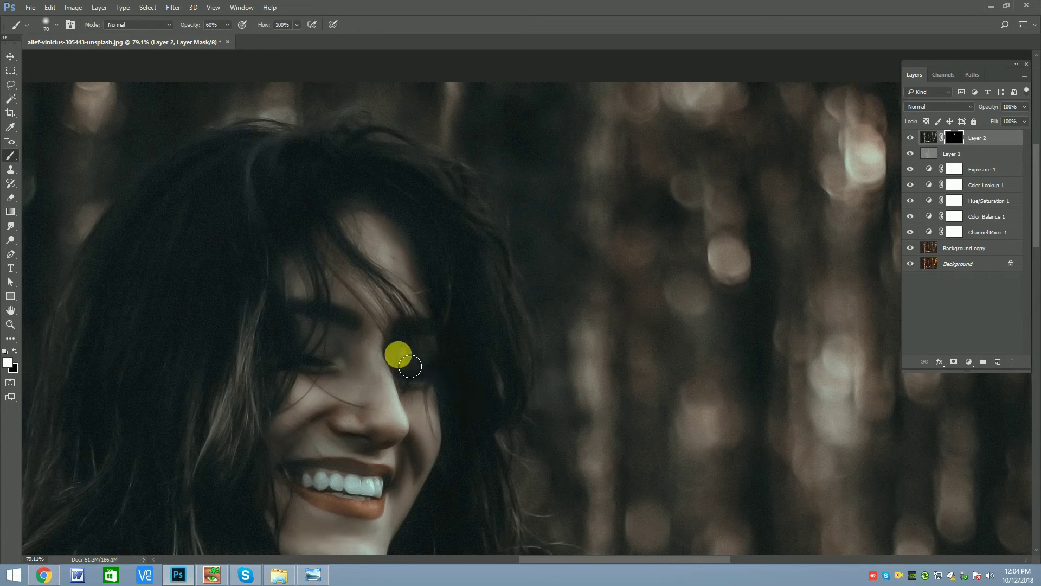
drag(431, 353, 325, 367)
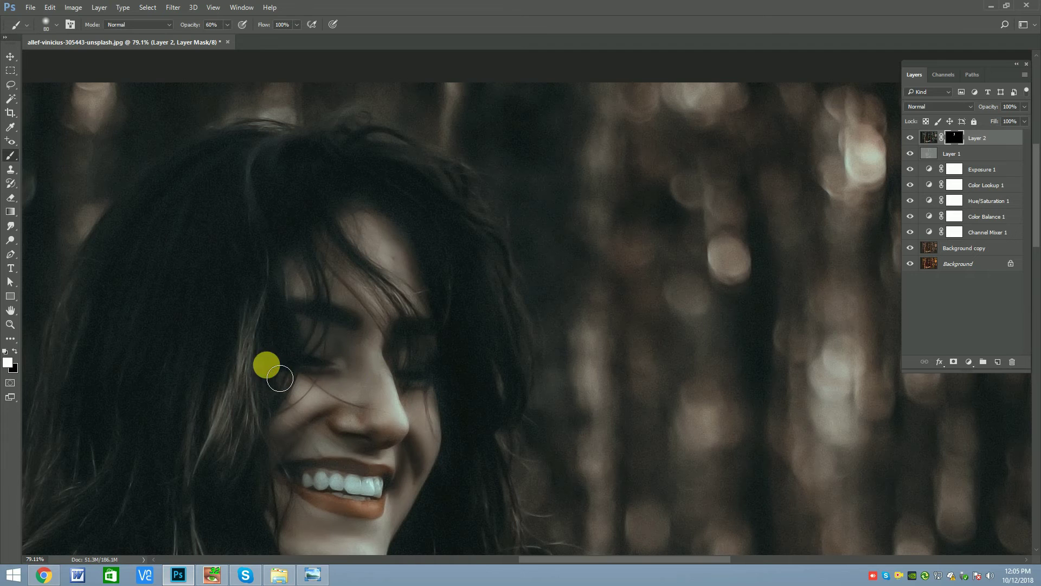
key(bracketright)
scroll(349, 415, down, 2)
scroll(349, 415, up, 1)
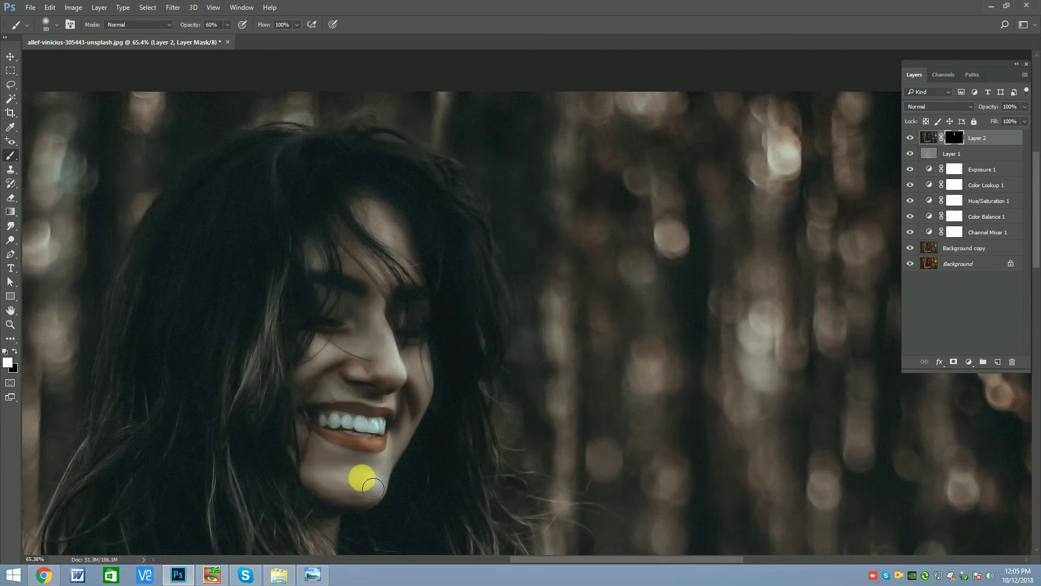
key(bracketleft)
key(bracketleft)
key(bracketleft)
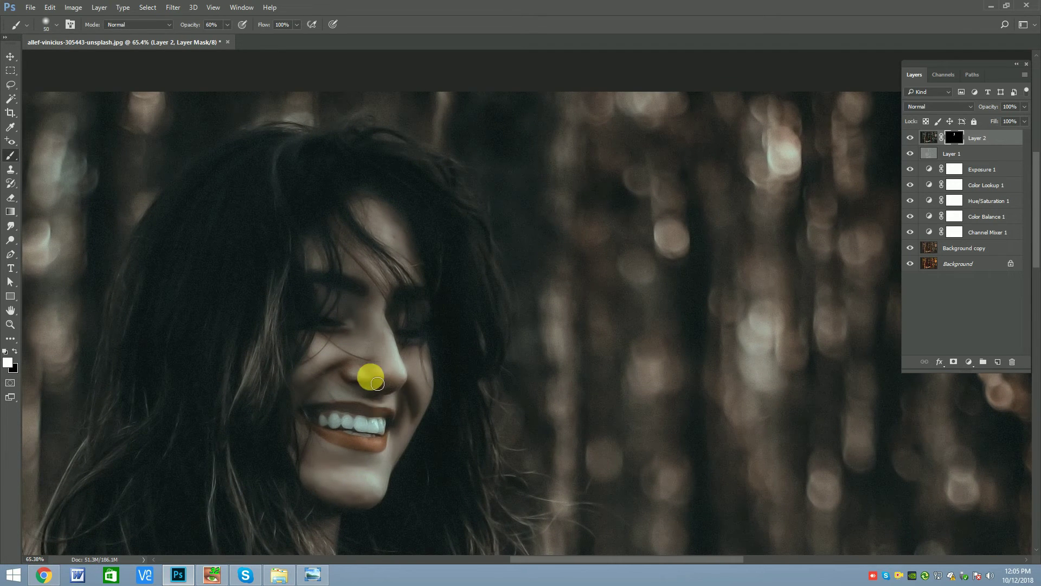
Paint the smoothing along the forearm toward the hand with a brush of about 175 px.
scroll(396, 272, down, 2)
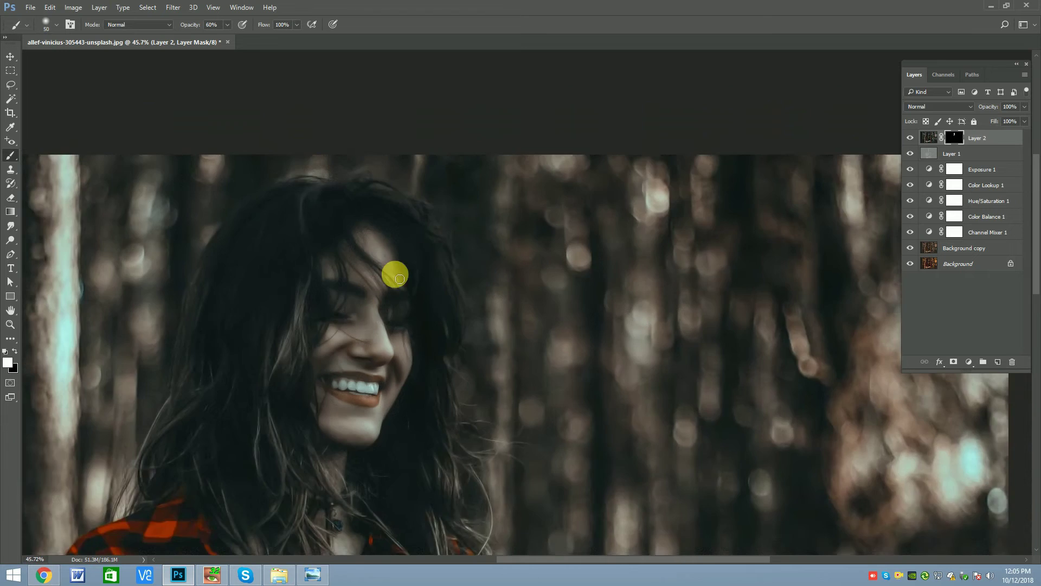
scroll(442, 219, down, 3)
scroll(421, 434, down, 2)
scroll(434, 442, up, 4)
key(bracketright)
key(bracketright)
key(bracketright)
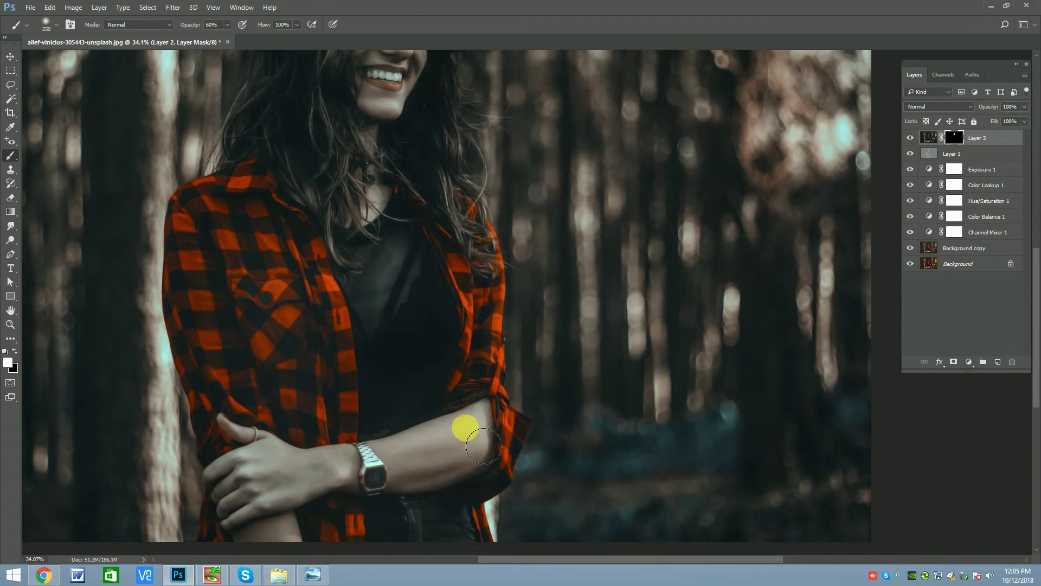
key(bracketleft)
key(bracketleft)
drag(458, 472, 263, 457)
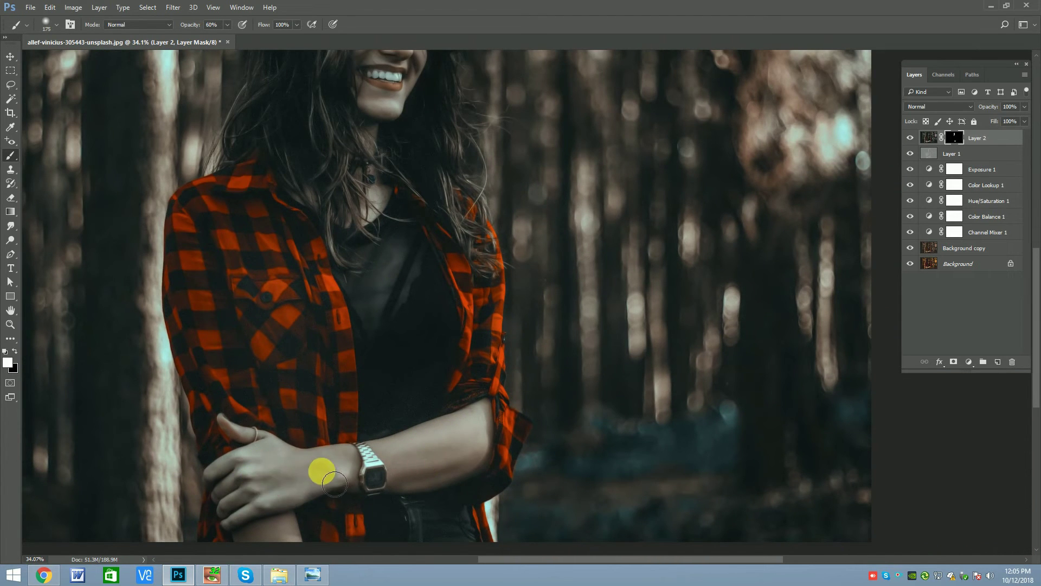
scroll(284, 499, down, 2)
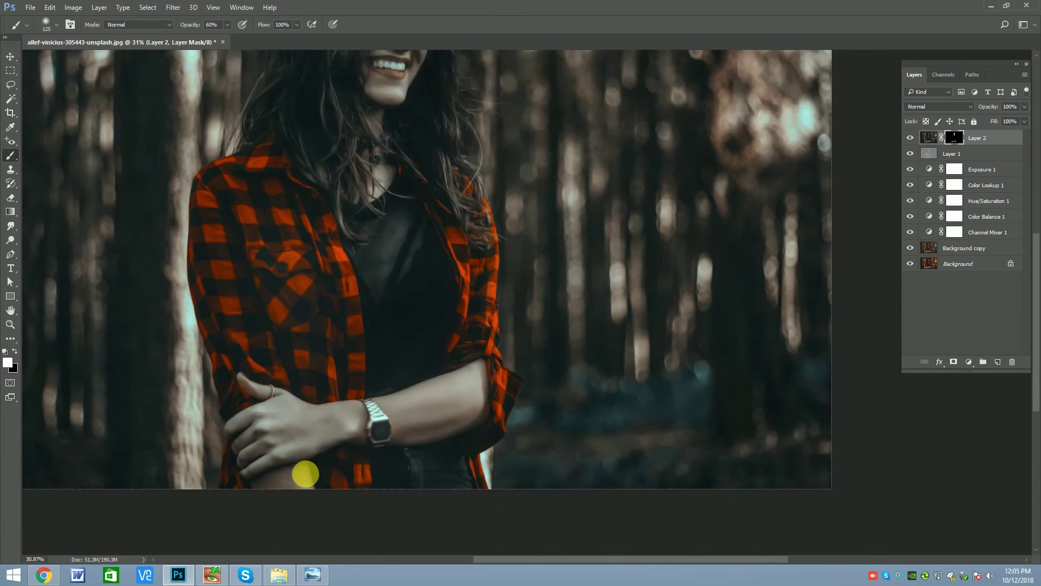
scroll(303, 473, left, 1)
key(bracketright)
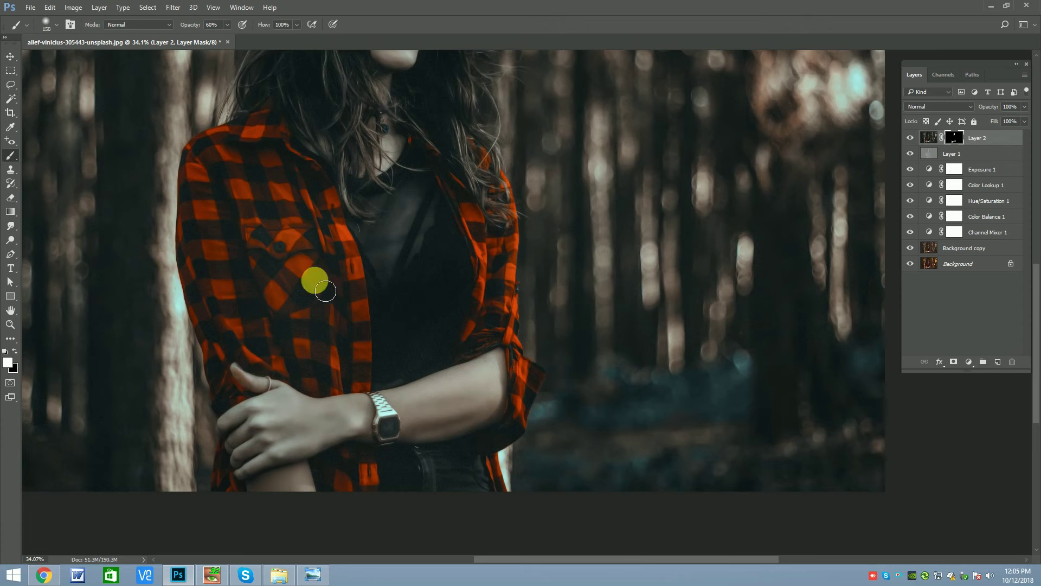
key(bracketright)
key(bracketright)
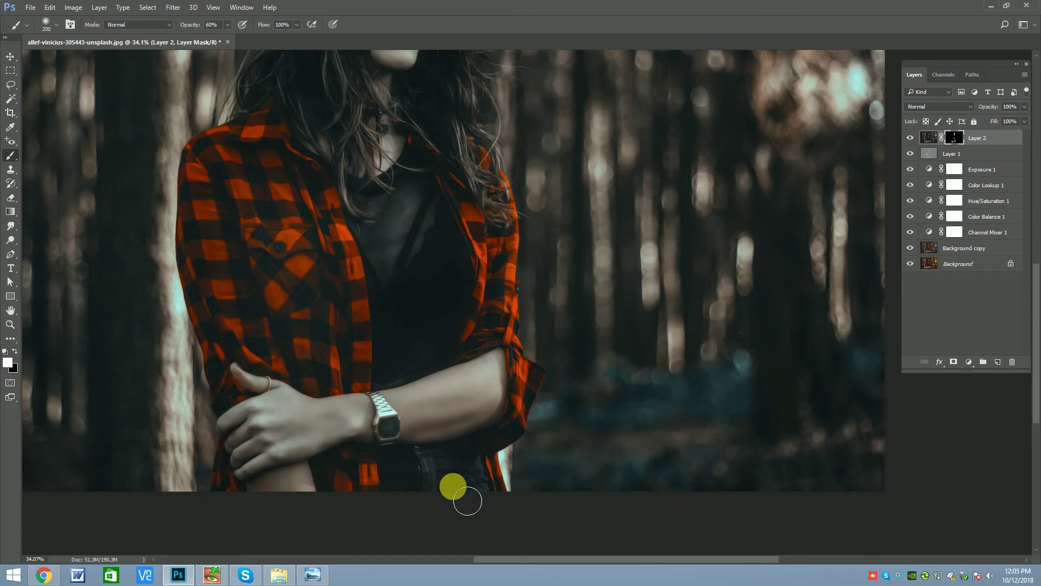
scroll(466, 482, down, 2)
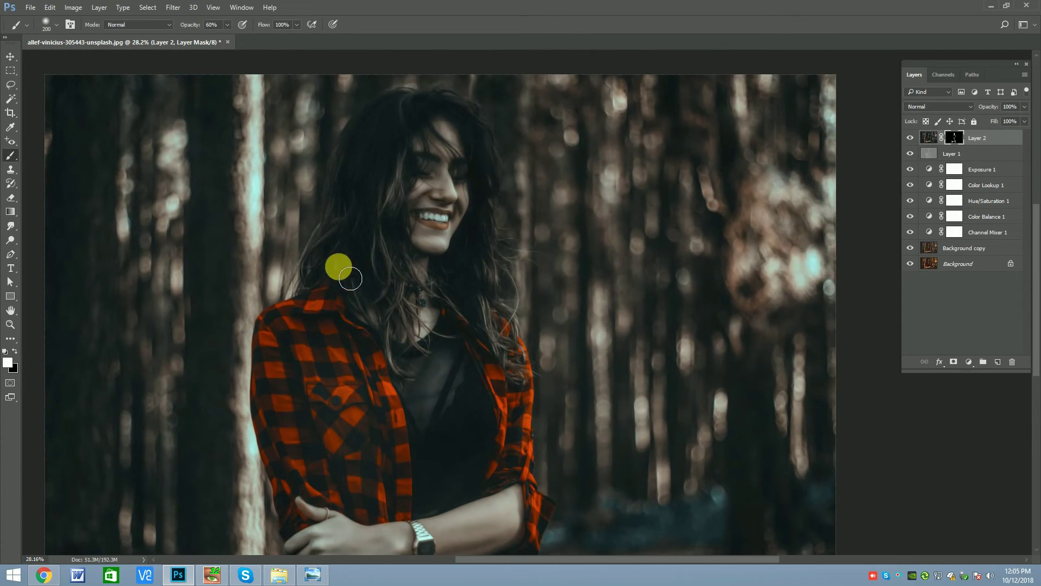
click(11, 55)
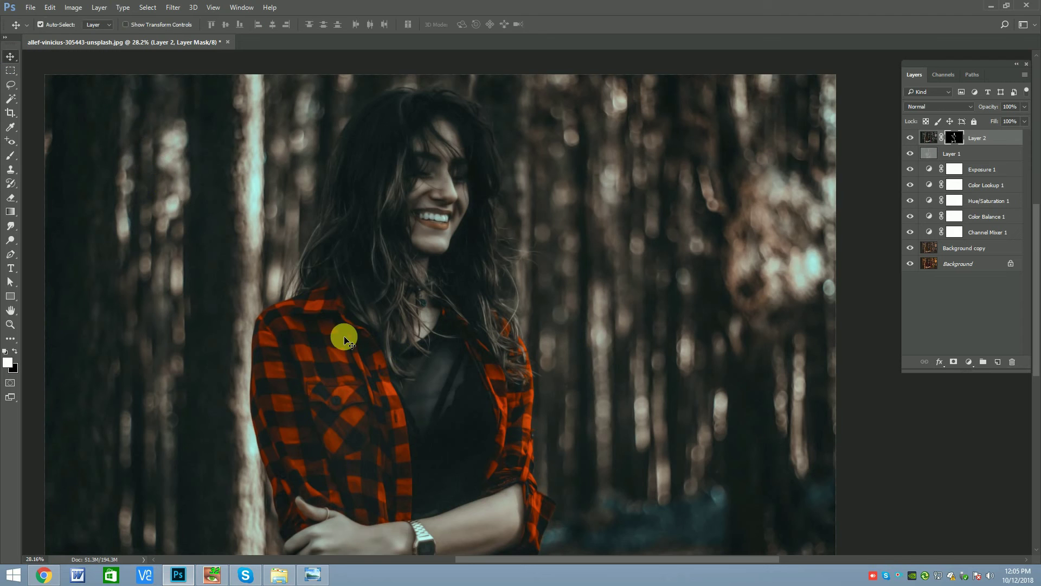
scroll(347, 340, down, 1)
Create Layer 3 and fill it with a merged copy of the image via Apply Image.
click(990, 363)
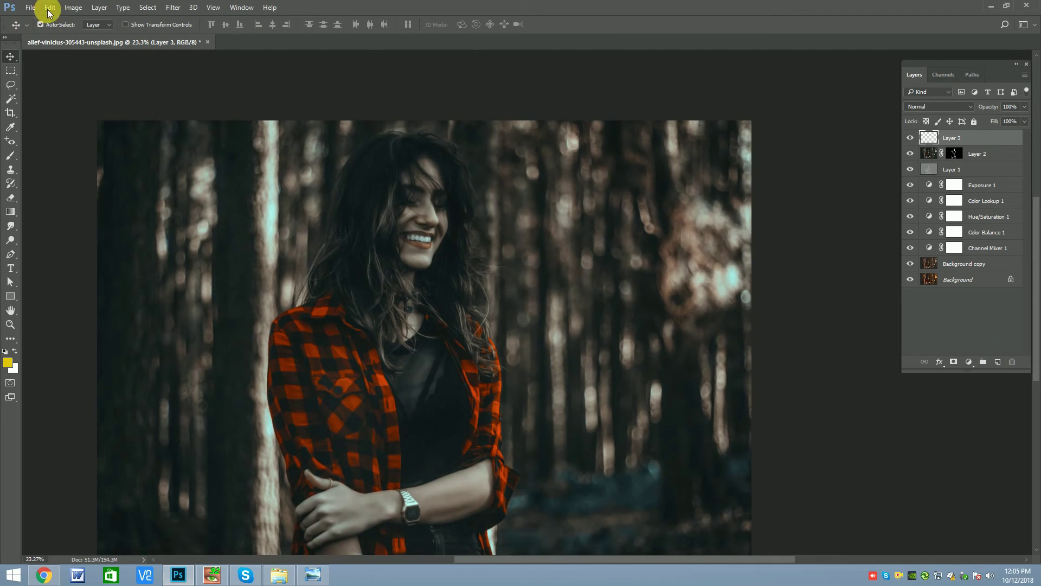
click(49, 9)
mouse_move(73, 8)
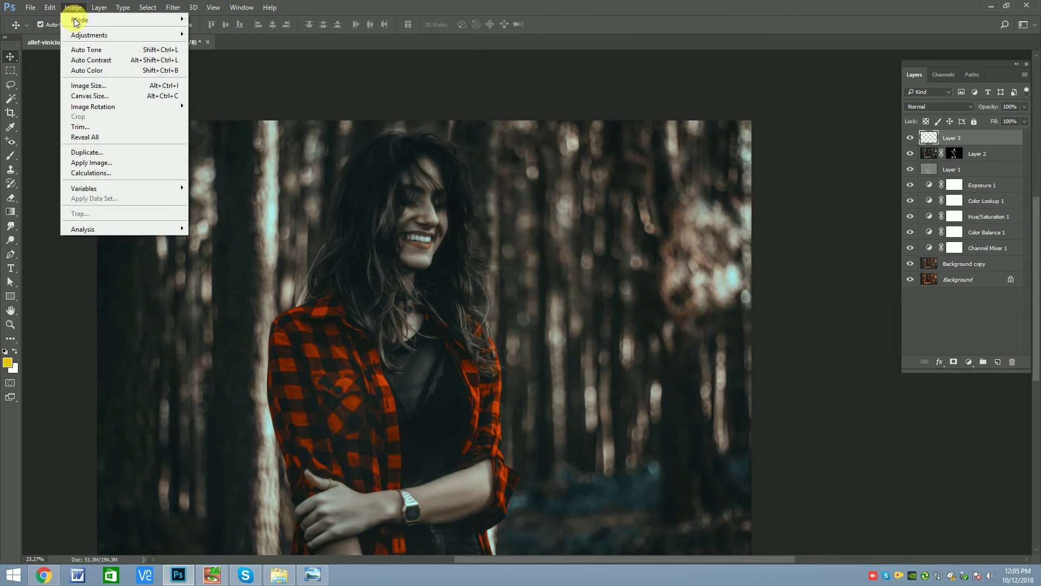
click(90, 163)
click(626, 170)
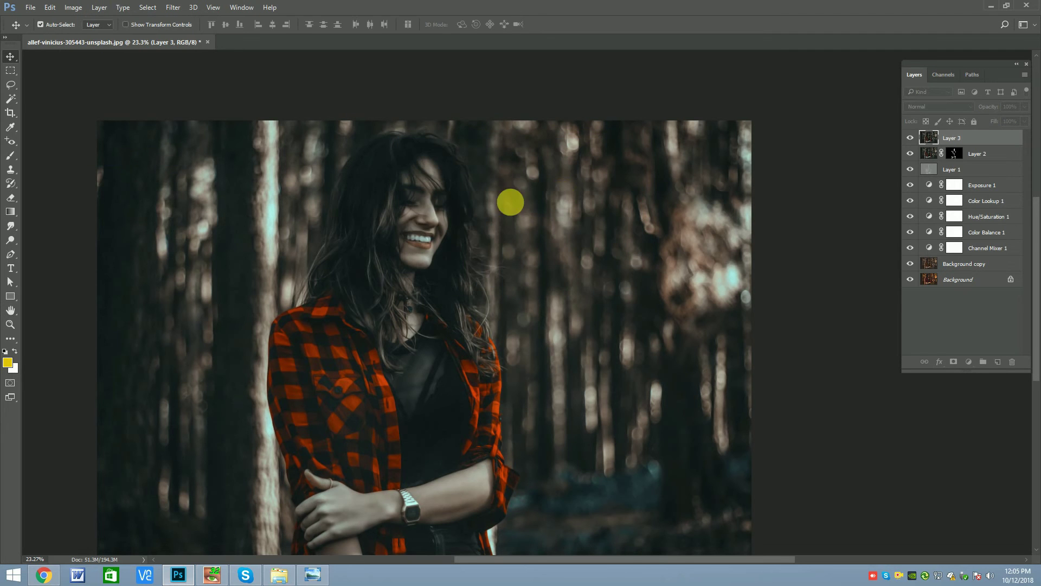
scroll(427, 218, up, 3)
scroll(427, 218, up, 2)
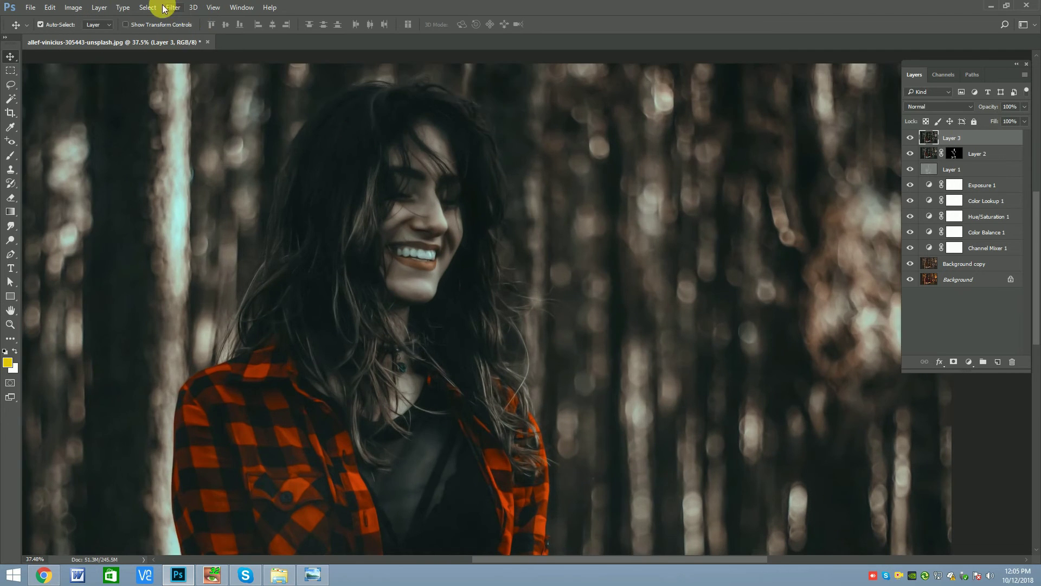
Apply Surface Blur with Radius 1 and Threshold 2 to Layer 3.
click(173, 7)
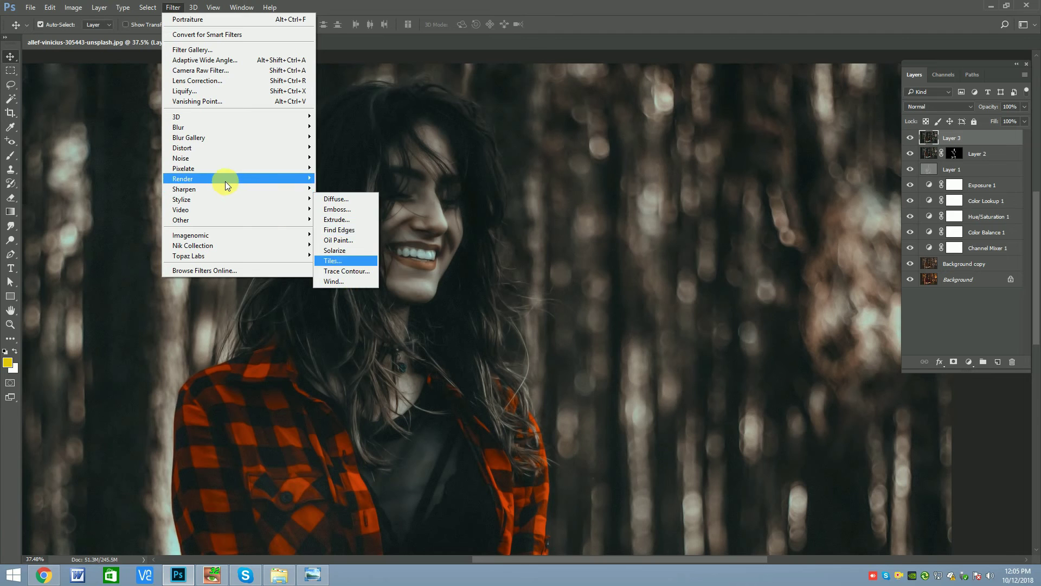
mouse_move(183, 178)
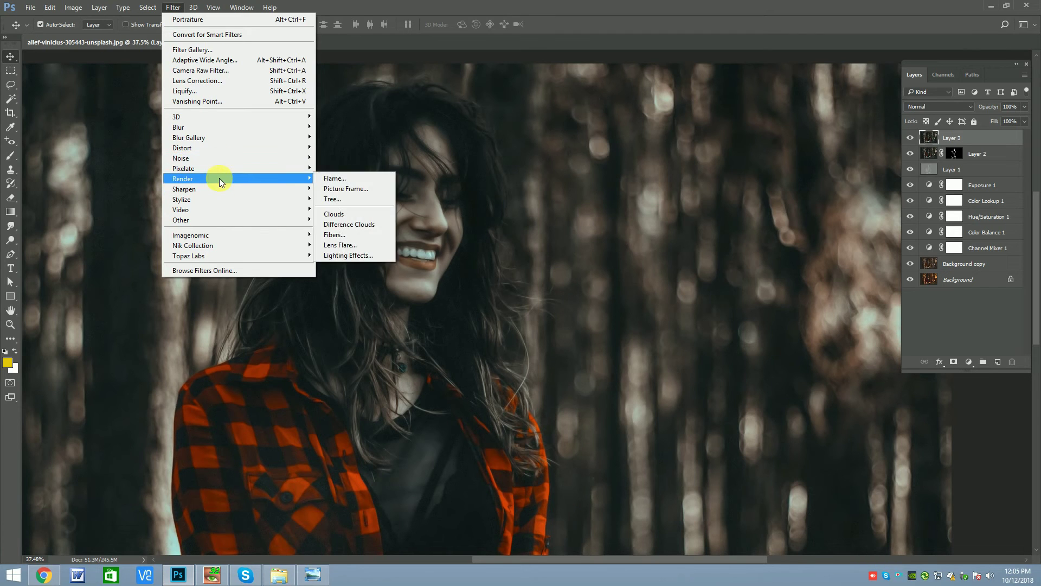
click(217, 129)
click(337, 228)
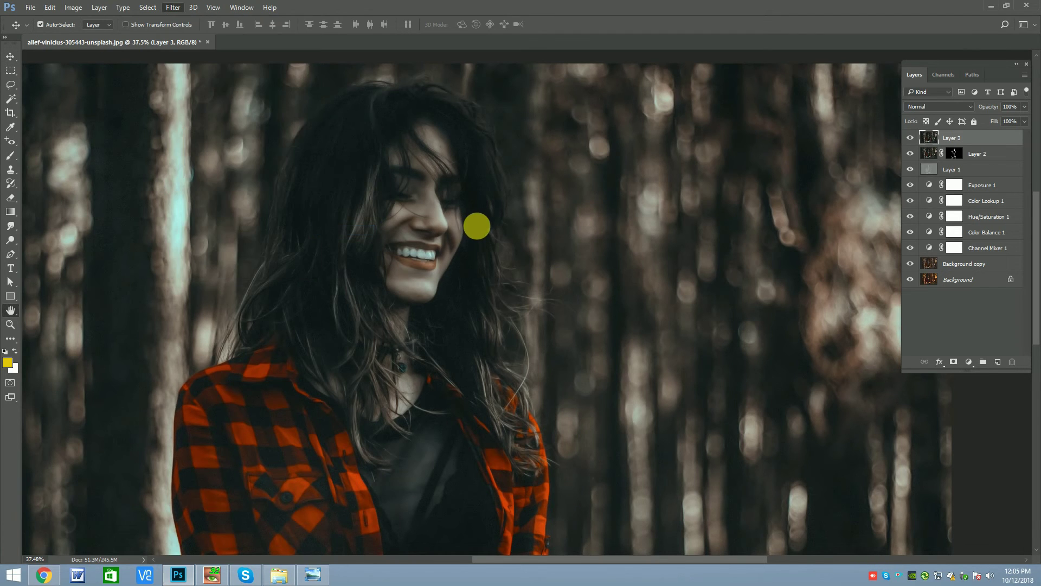
drag(498, 154, 512, 195)
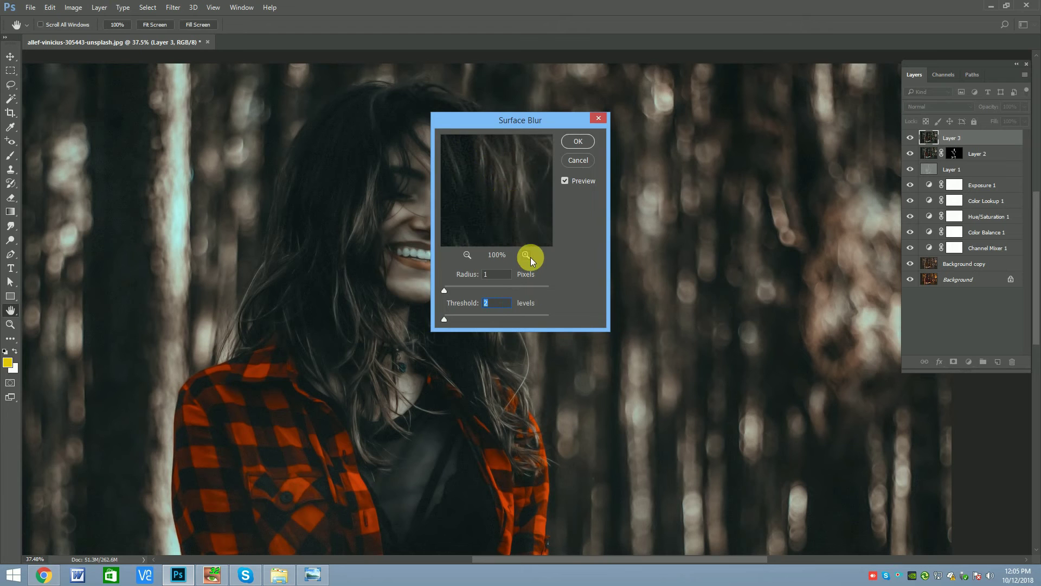
click(575, 143)
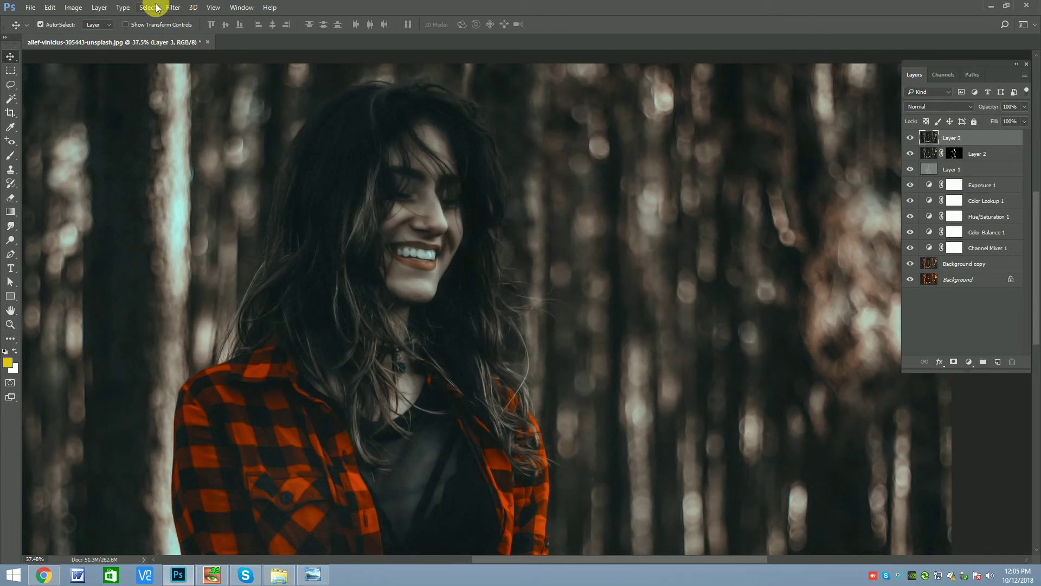
Apply Unsharp Mask at Amount 30%, Radius 1000 and Threshold 14.
click(172, 7)
mouse_move(182, 189)
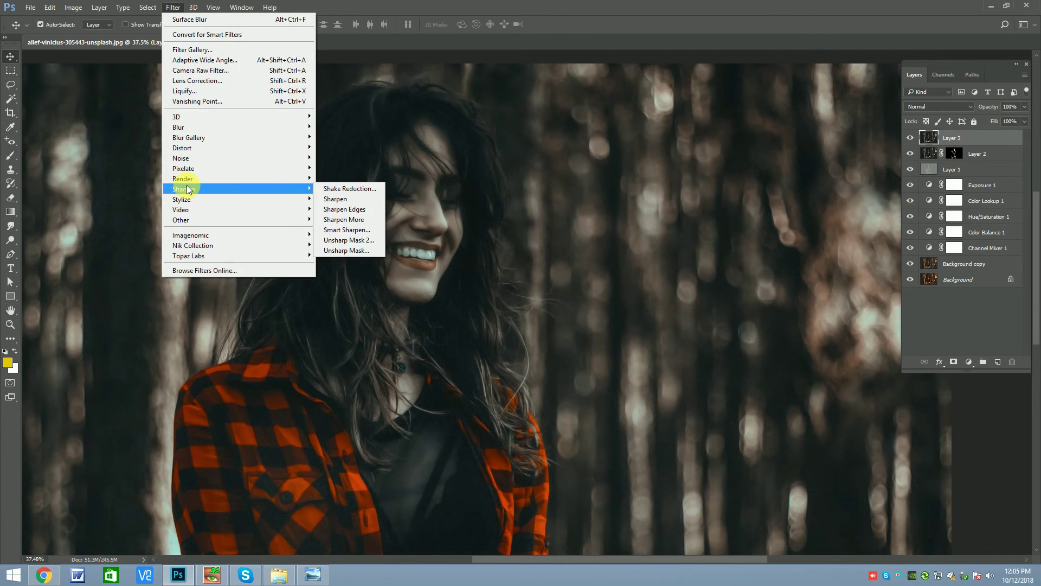
click(369, 250)
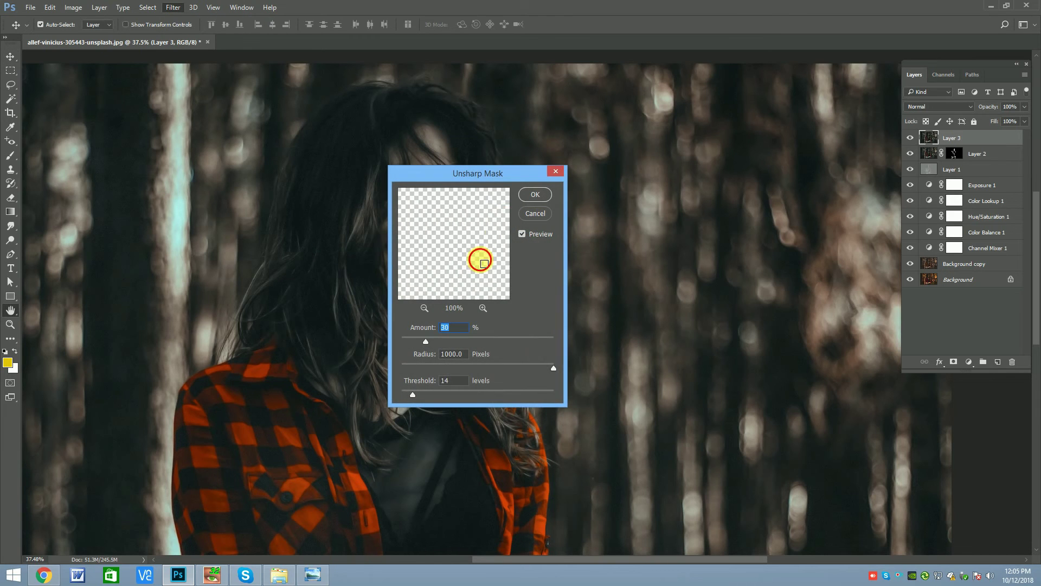
drag(484, 264, 464, 240)
click(537, 197)
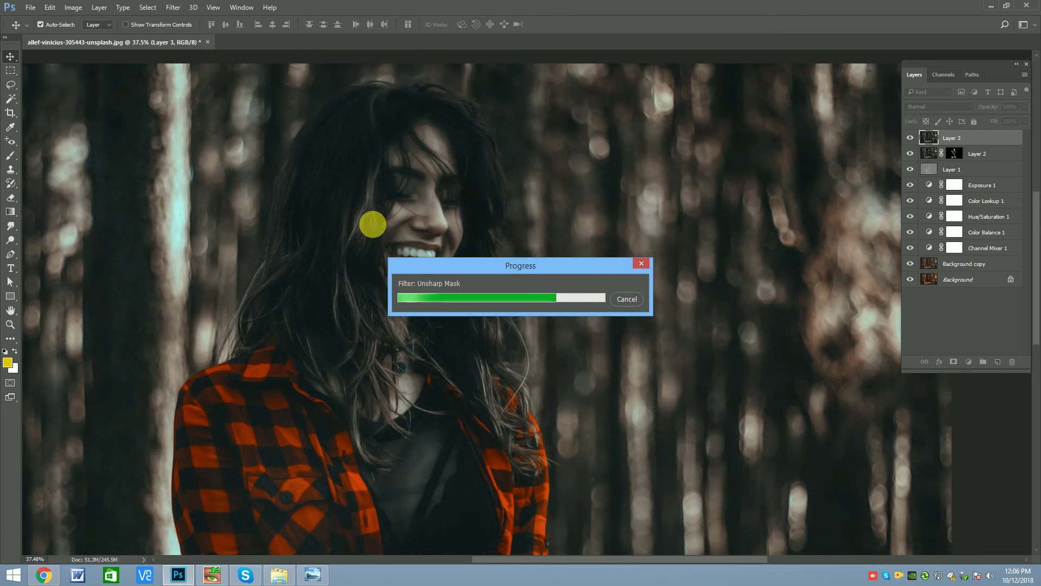
Apply Reduce Noise to Layer 3 at Strength 10 with 50% color noise reduction, checking the face.
click(173, 9)
mouse_move(184, 189)
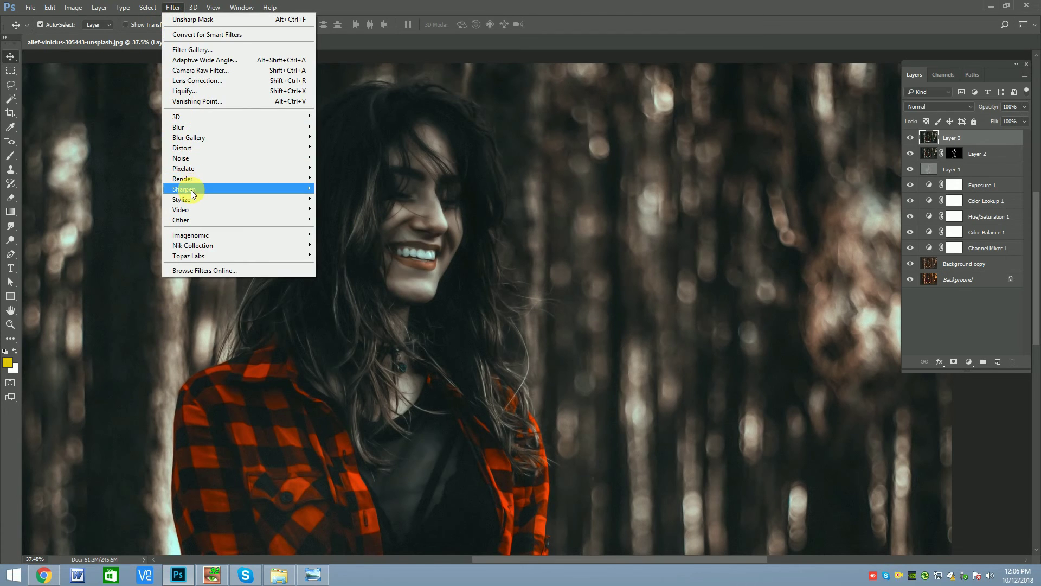
click(347, 209)
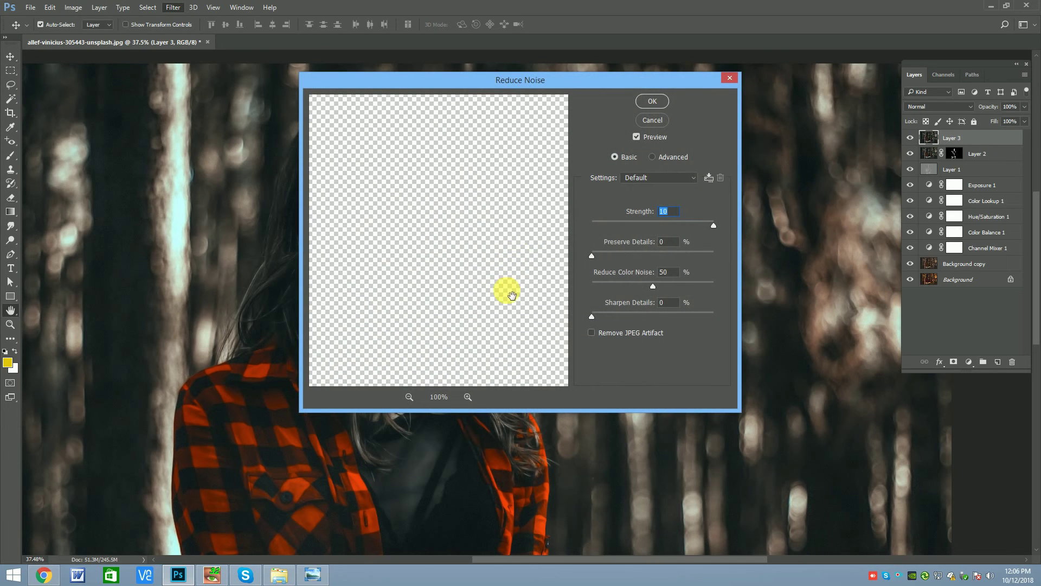
drag(512, 295, 507, 264)
drag(558, 386, 486, 279)
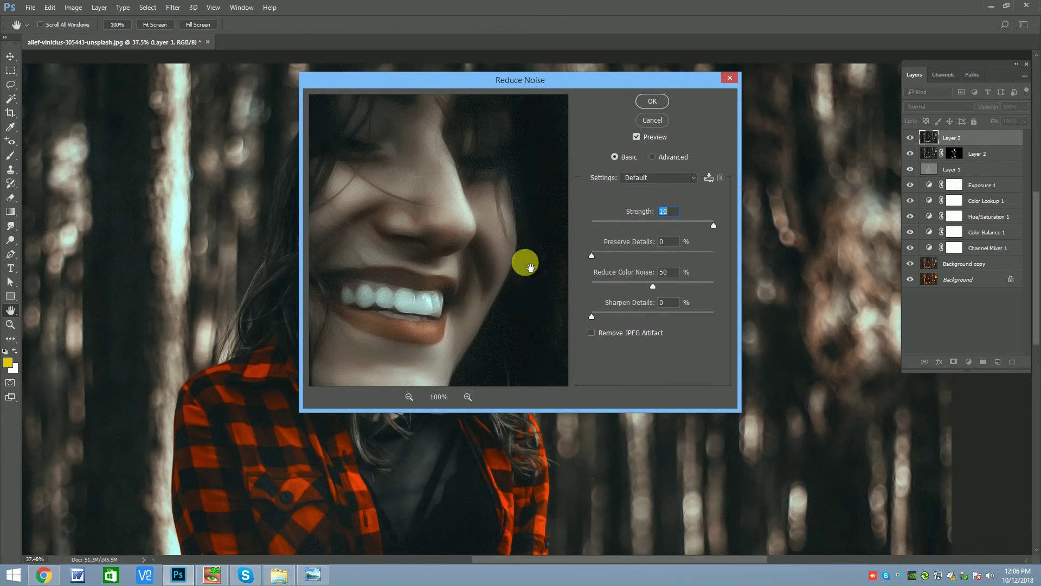
drag(711, 225, 554, 227)
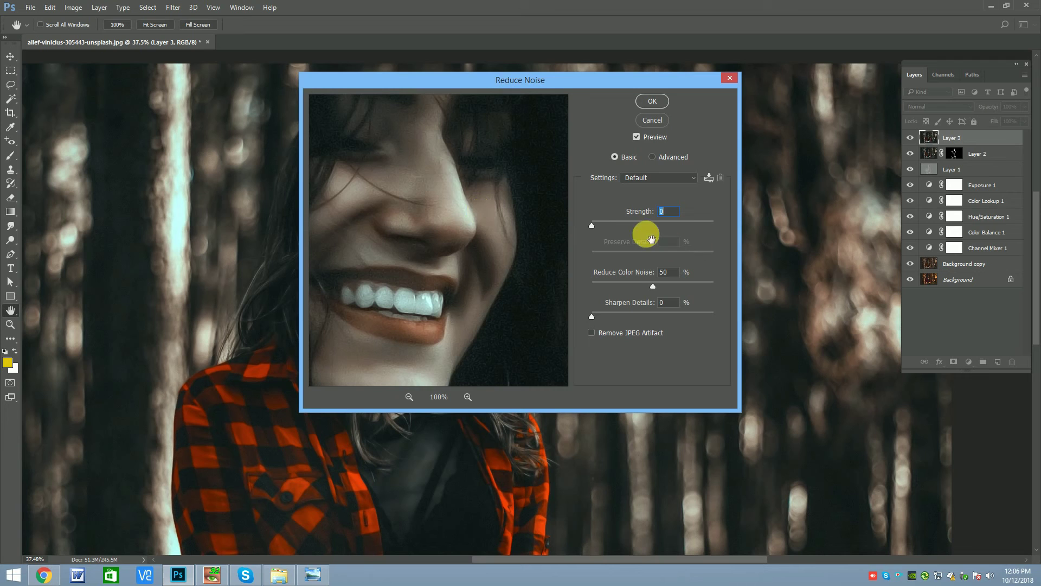
click(622, 226)
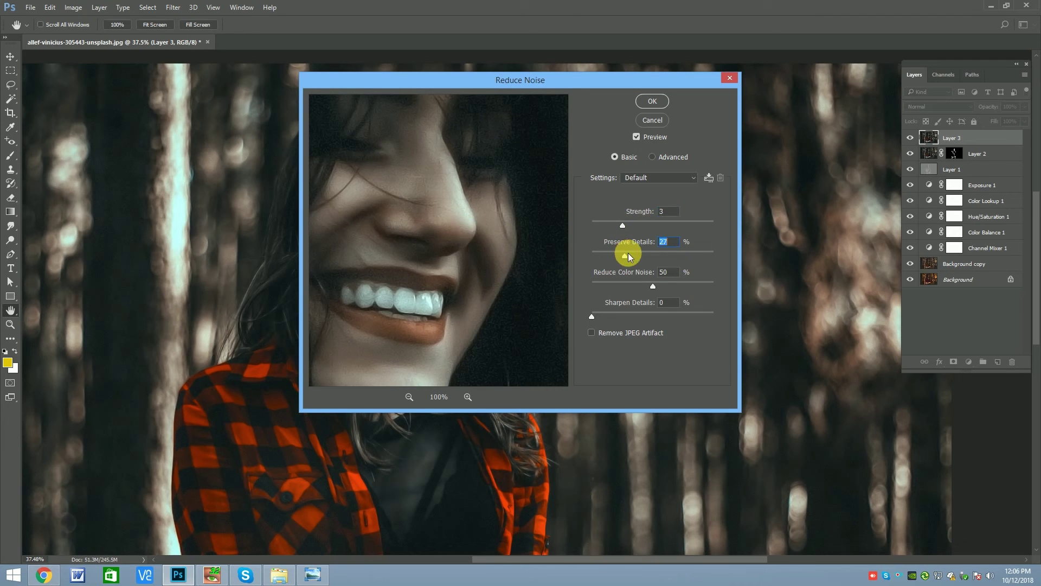
drag(629, 257, 635, 253)
drag(425, 210, 441, 224)
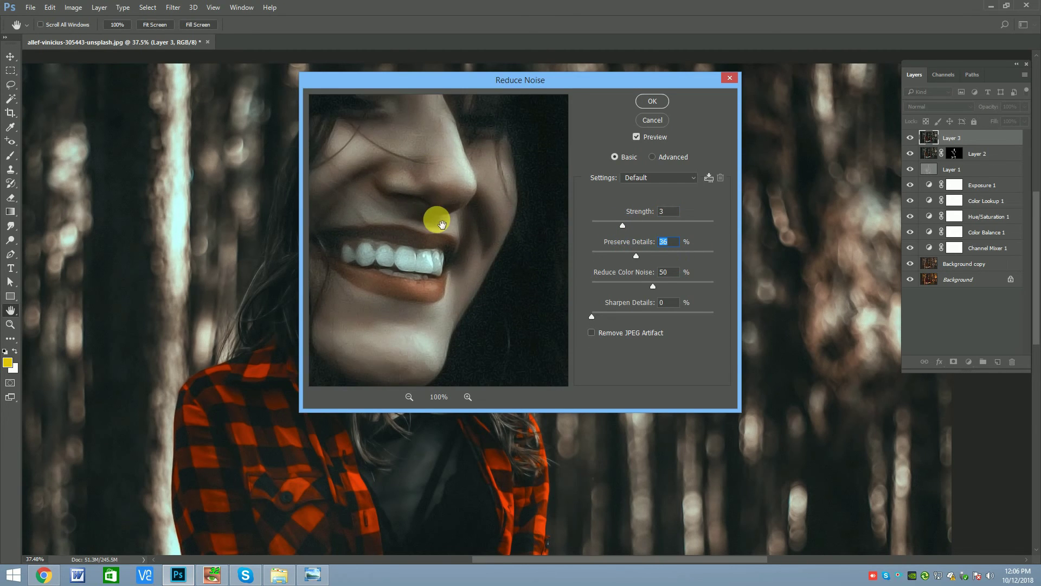
drag(623, 225, 555, 226)
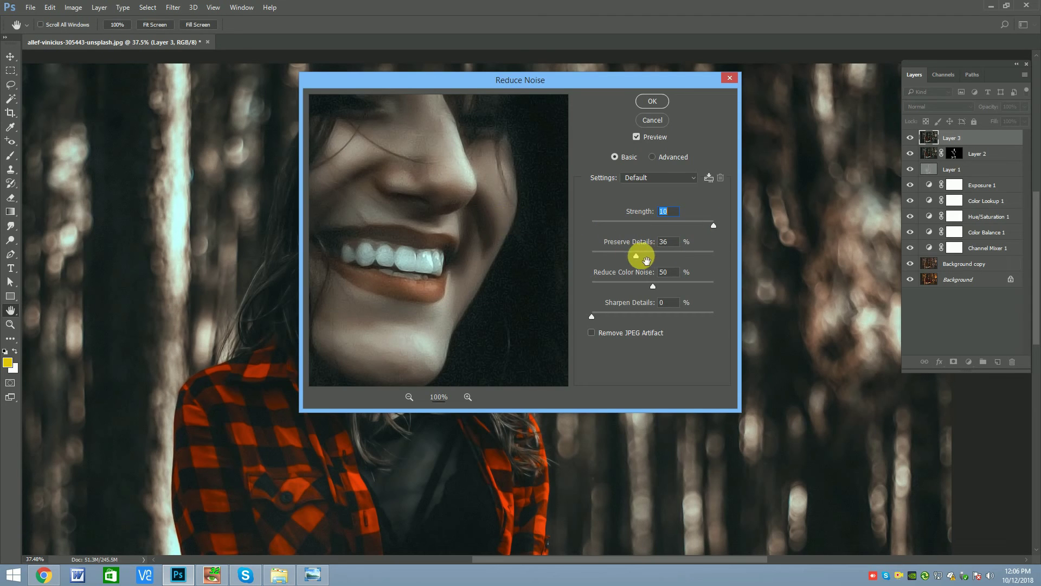
drag(636, 255, 774, 260)
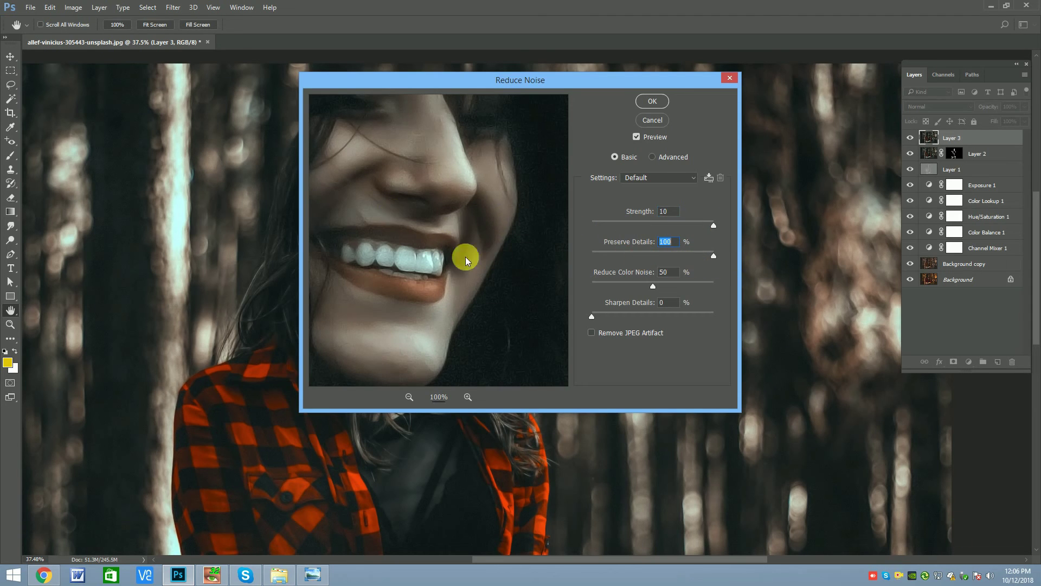
drag(454, 225, 472, 260)
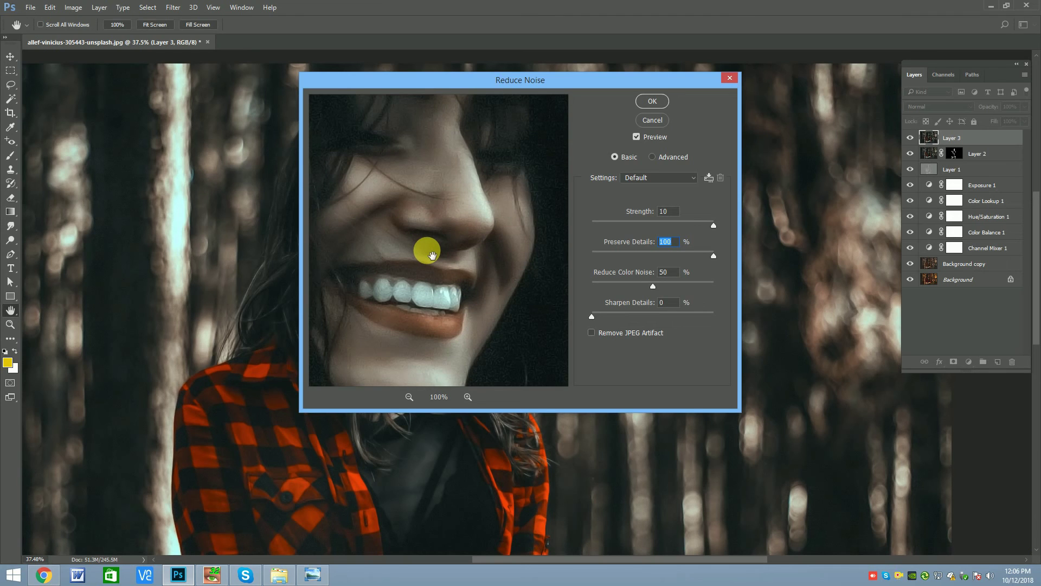
drag(432, 264, 444, 168)
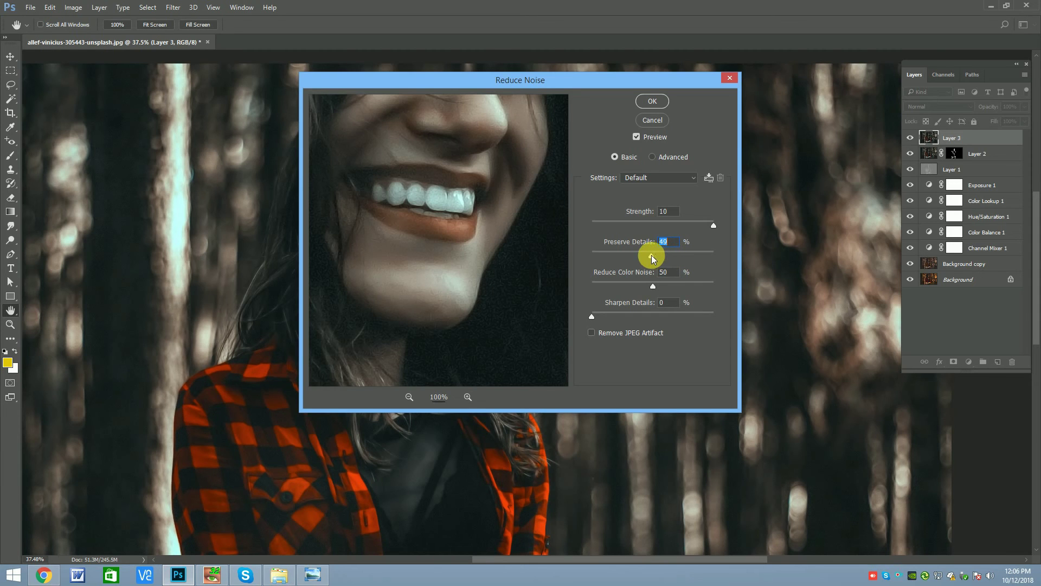
click(652, 101)
key(v)
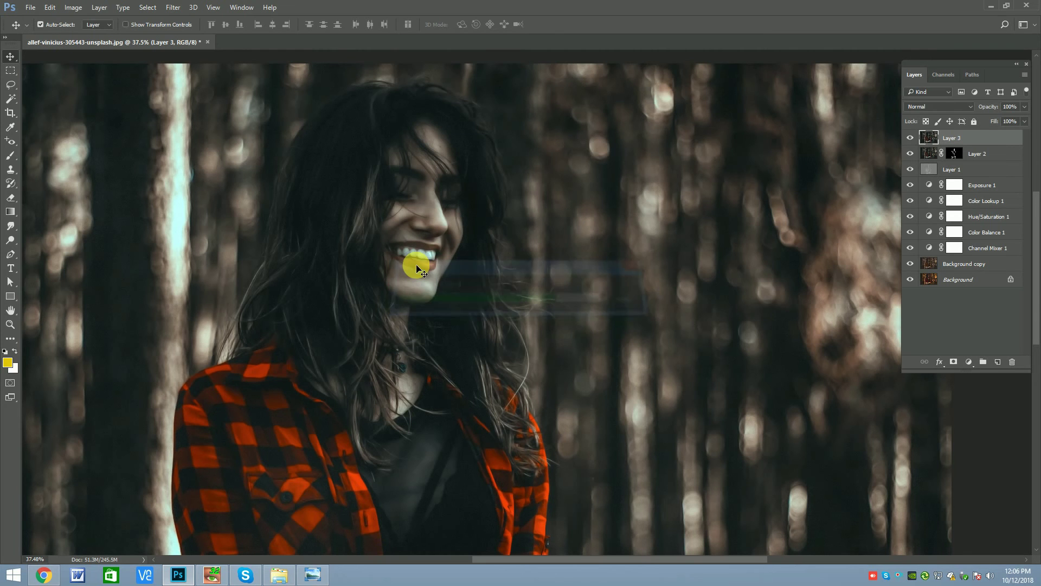
Add a Gradient Map adjustment layer and bring up its gradient editor.
scroll(421, 271, down, 2)
scroll(441, 251, down, 2)
scroll(446, 256, up, 2)
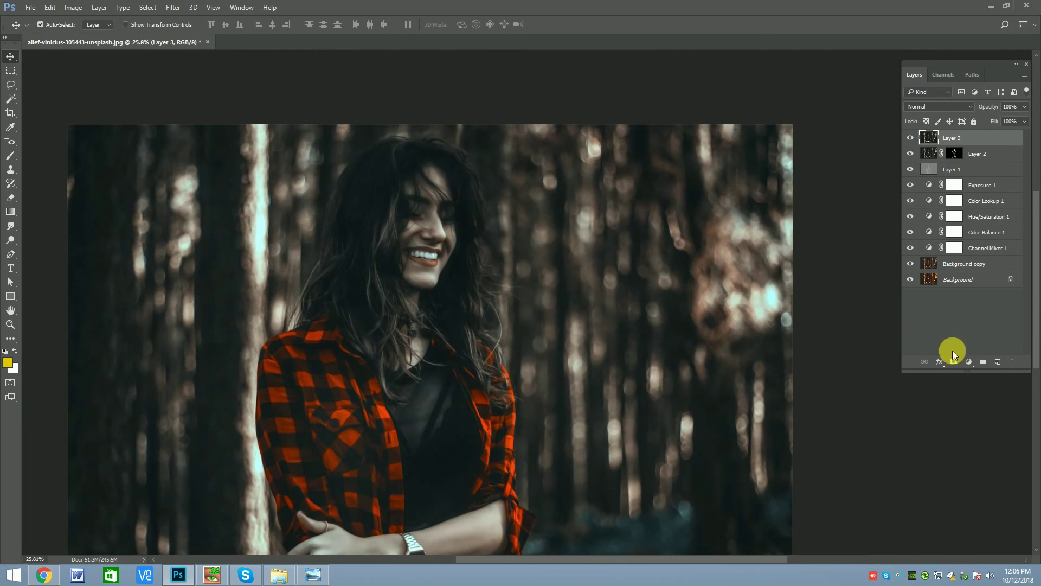
click(968, 365)
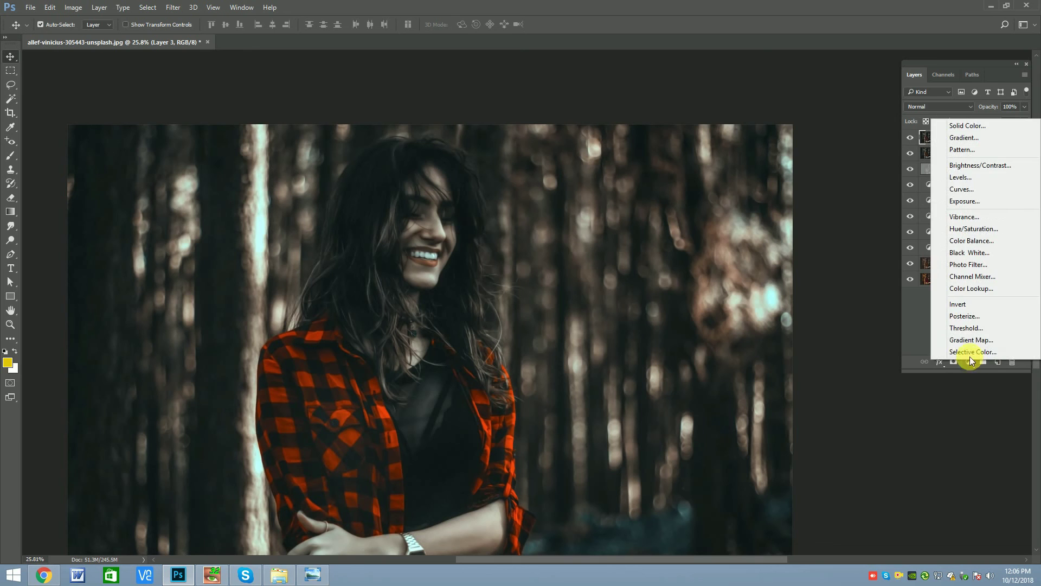
click(953, 339)
click(778, 219)
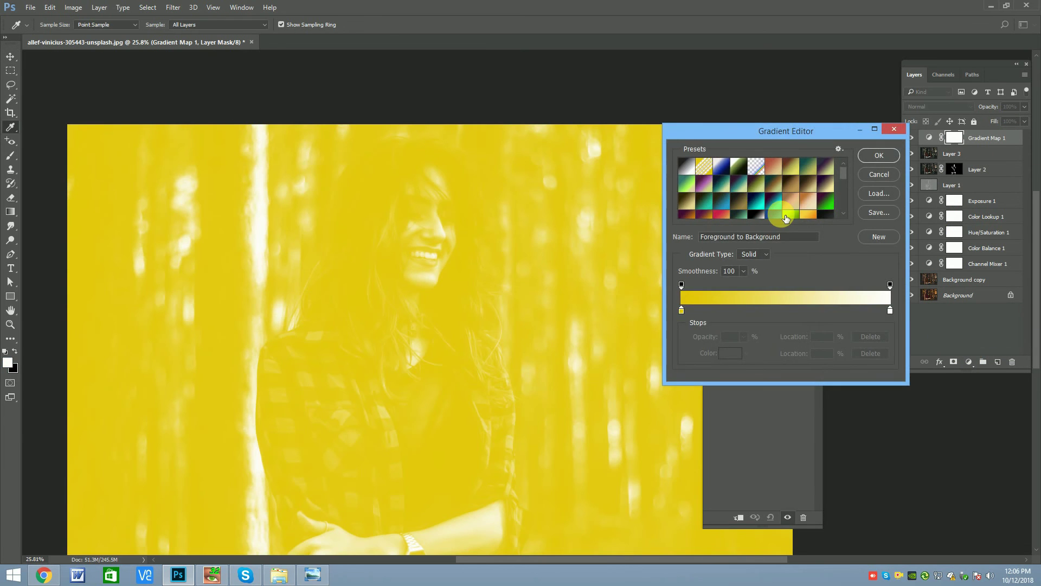
scroll(775, 195, down, 1)
scroll(802, 195, down, 1)
Preview gradient presets such as purple-to-orange, red-to-teal, brown-to-gold and Light Brown.
click(805, 210)
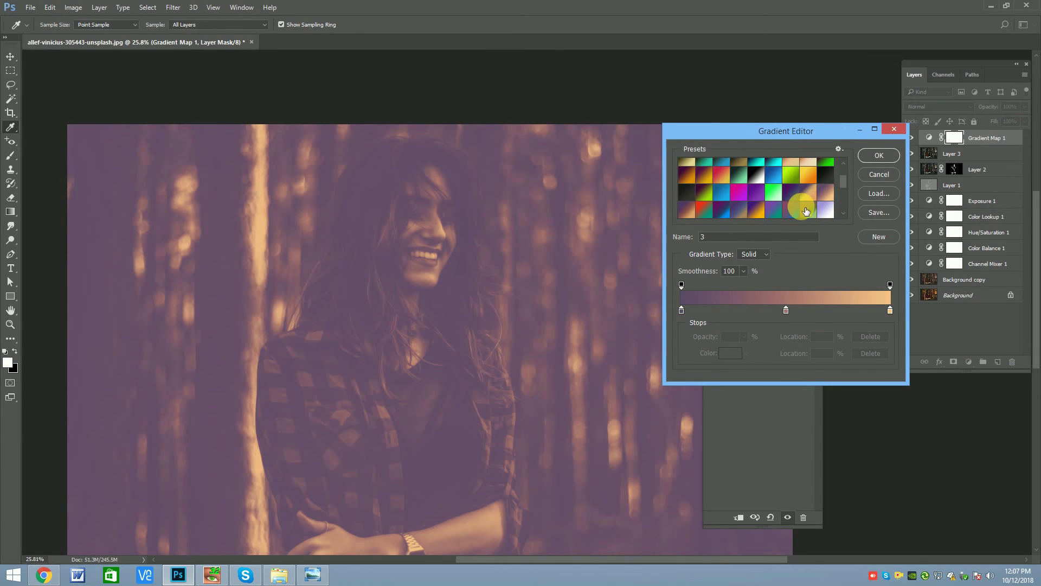
click(791, 213)
click(791, 211)
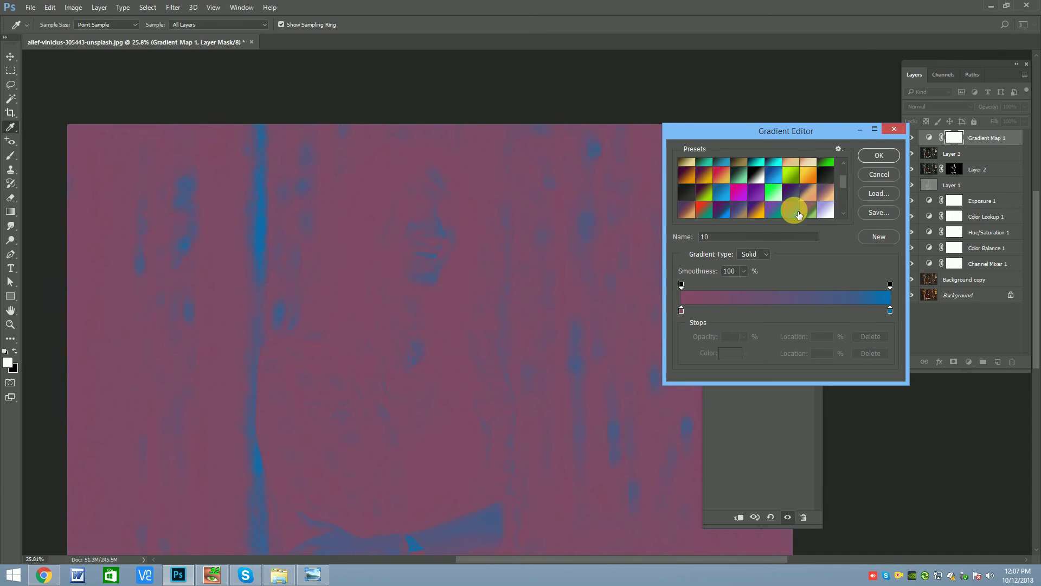
scroll(795, 211, down, 1)
click(740, 175)
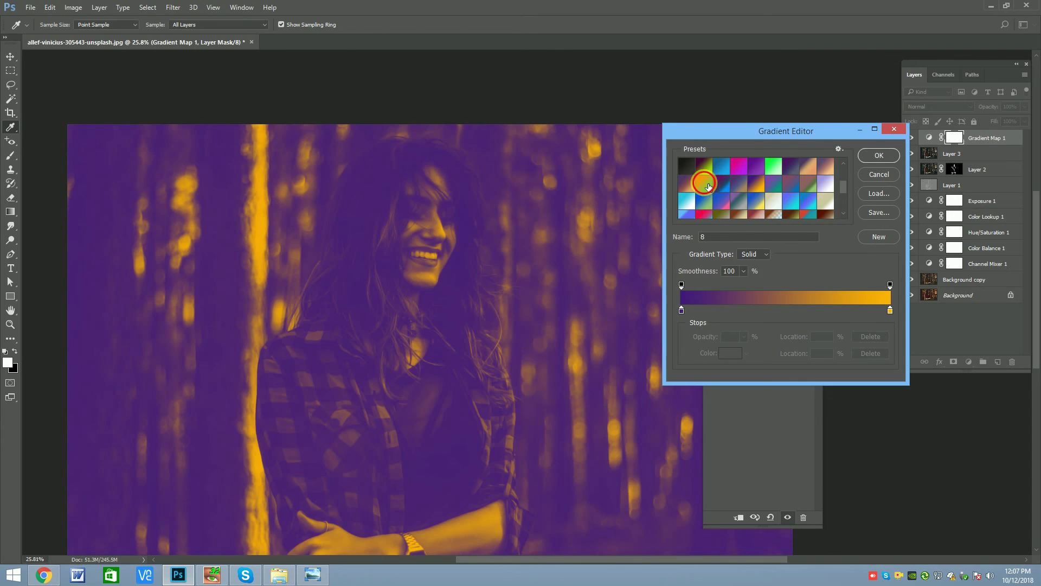
click(703, 186)
click(765, 185)
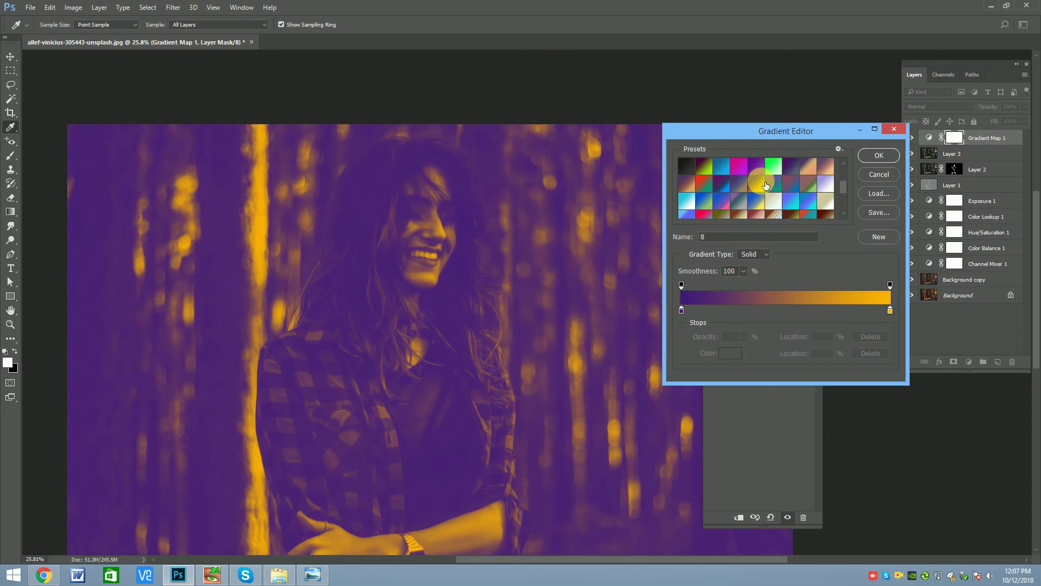
scroll(756, 187, down, 1)
click(705, 204)
scroll(716, 195, down, 1)
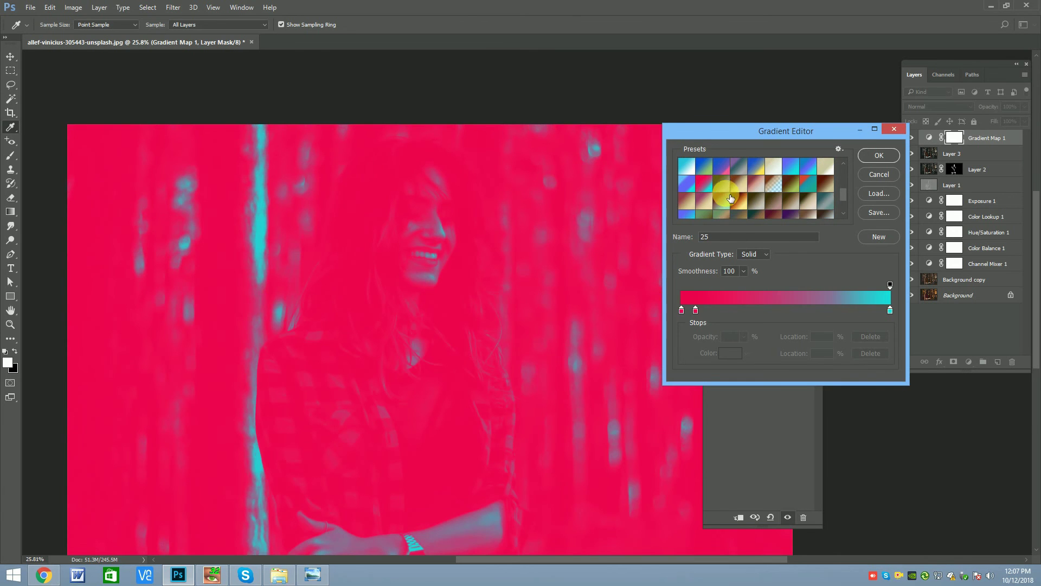
click(734, 195)
scroll(737, 195, down, 1)
click(779, 203)
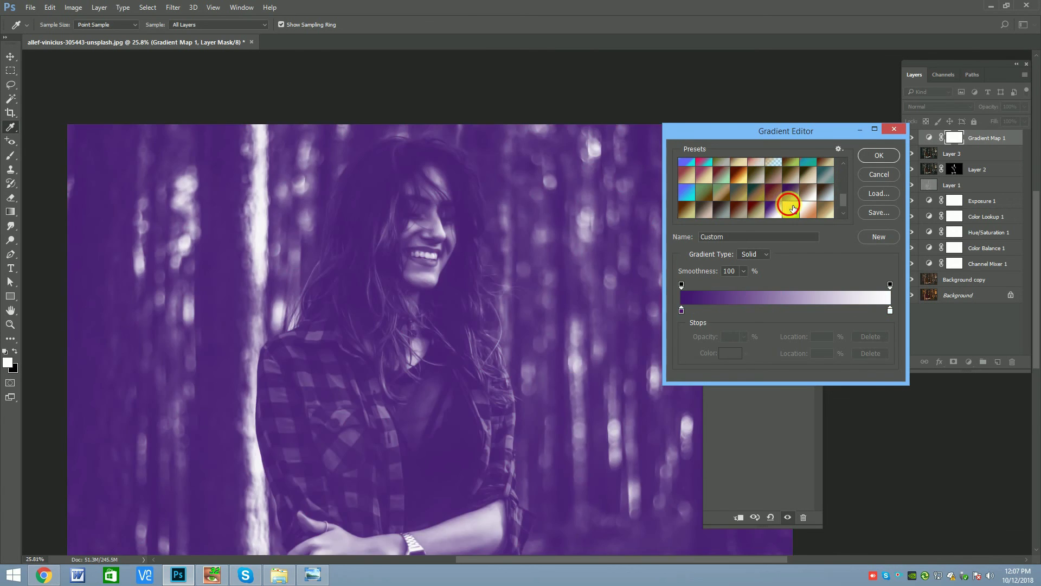
click(808, 186)
scroll(807, 190, down, 1)
click(807, 198)
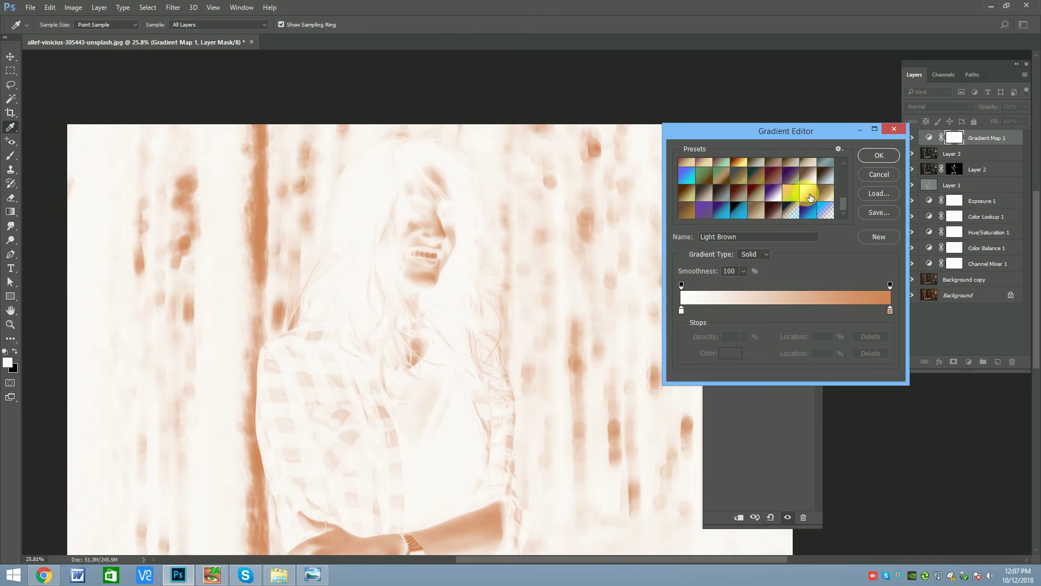
Compare more presets and settle on the purple-to-gold Gradient 26.
scroll(809, 198, up, 2)
scroll(809, 198, up, 1)
click(790, 167)
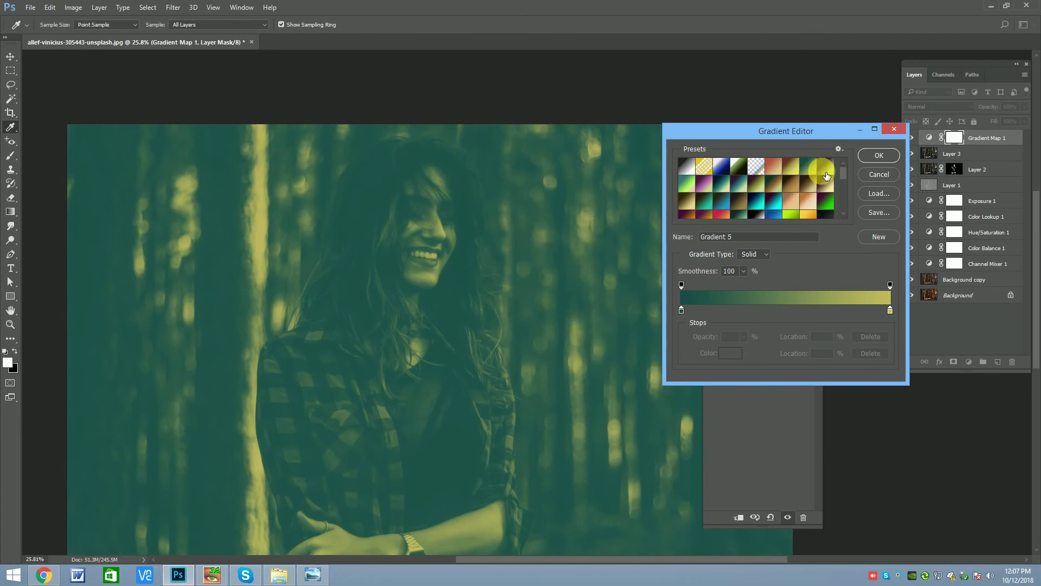
click(832, 182)
click(807, 183)
click(773, 196)
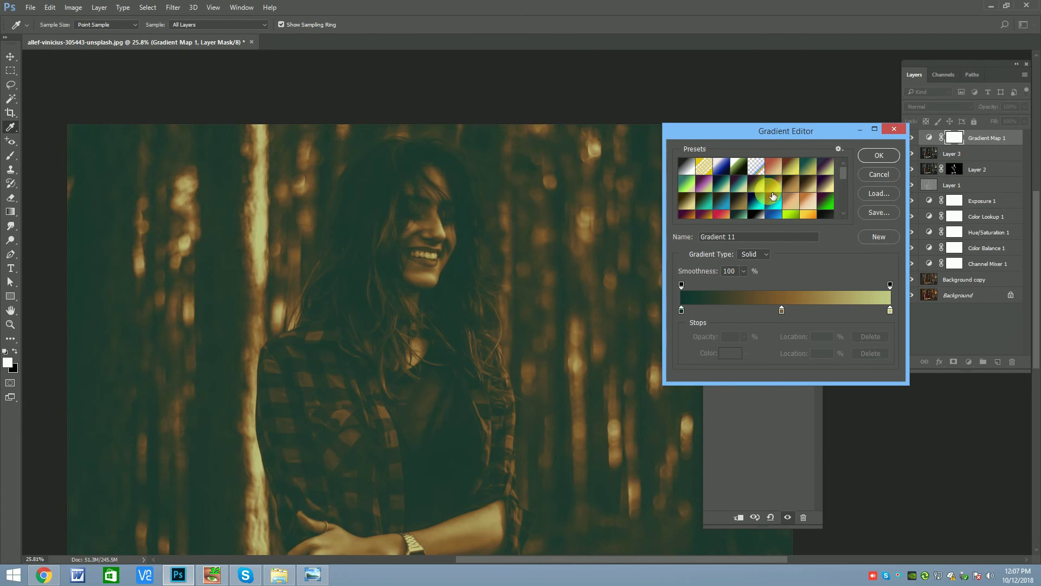
click(779, 200)
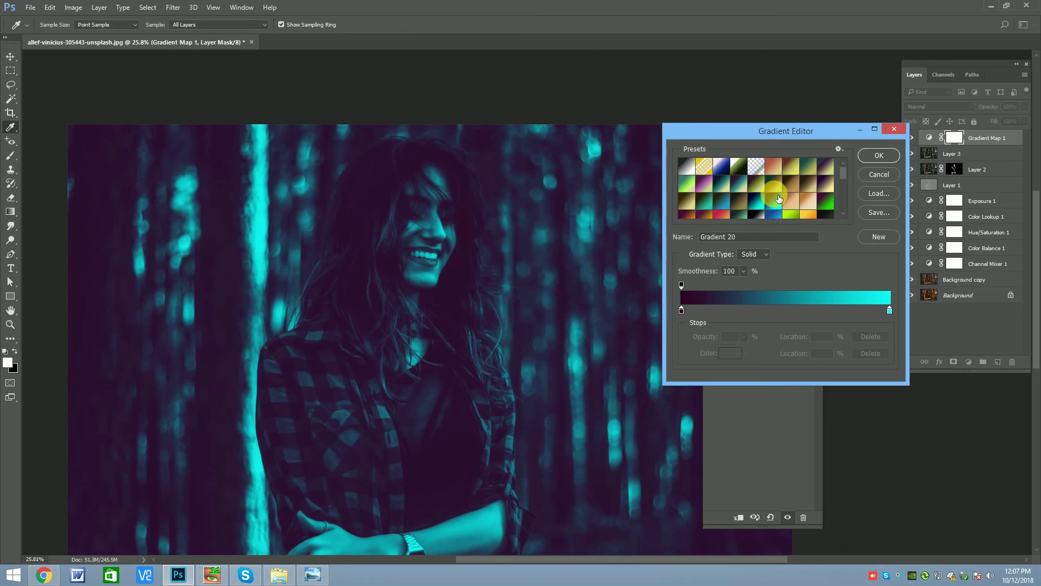
click(752, 214)
click(790, 208)
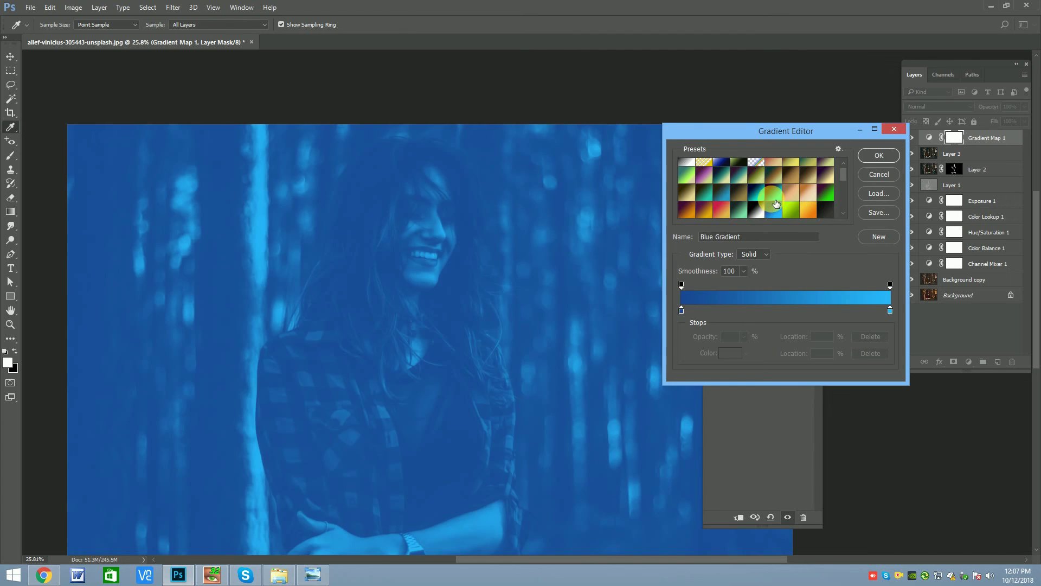
click(757, 199)
scroll(758, 202, down, 1)
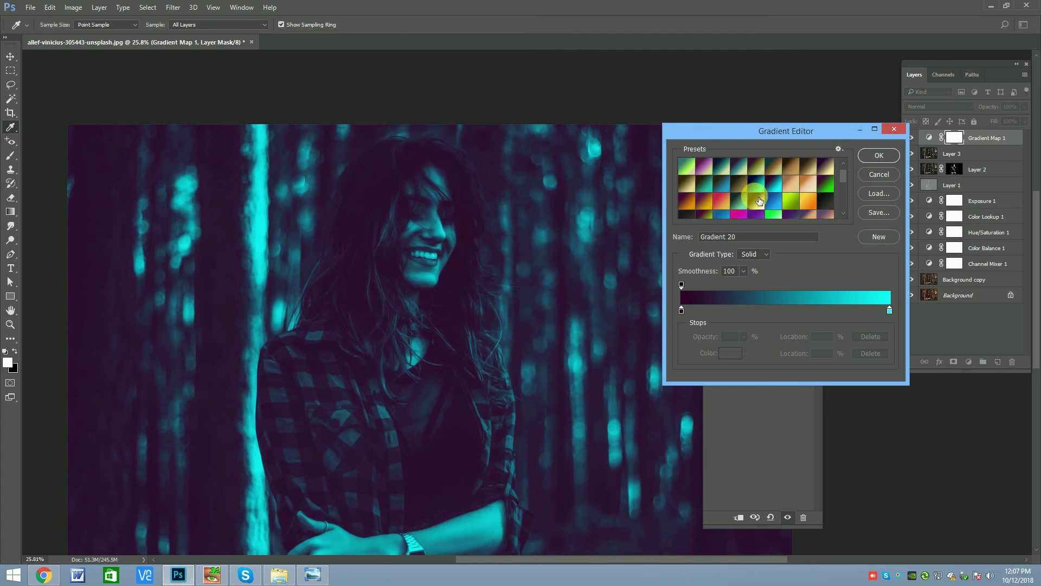
click(722, 201)
scroll(751, 198, down, 1)
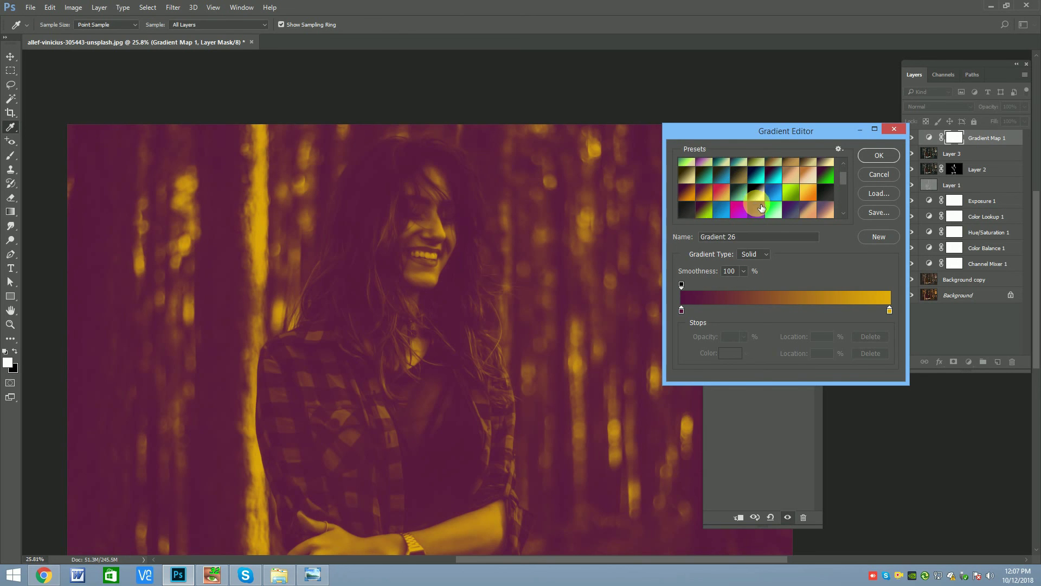
click(879, 155)
Blend the Gradient Map 1 layer as Soft Light at 25% opacity.
click(932, 107)
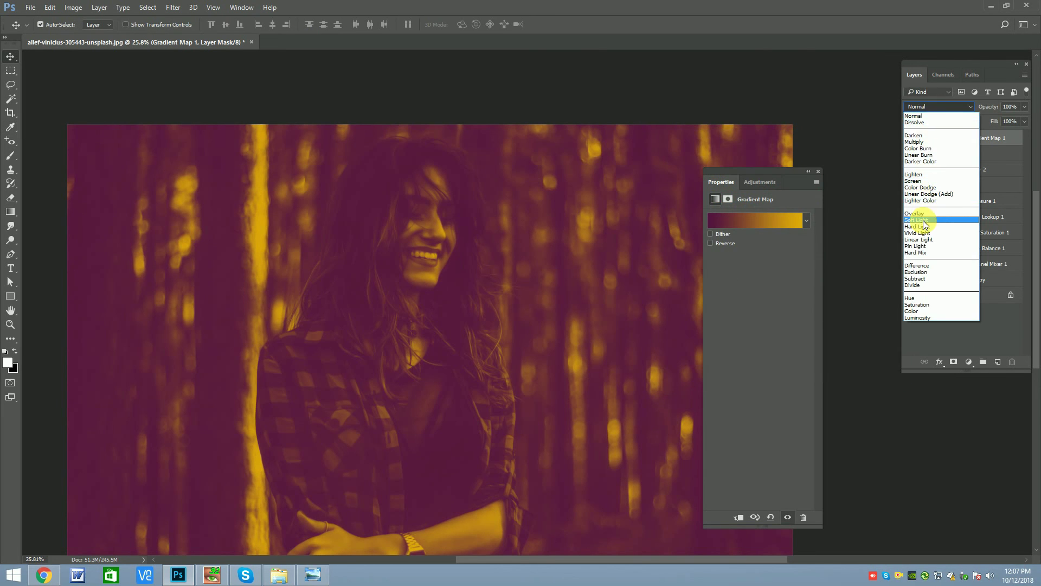
click(923, 220)
click(818, 171)
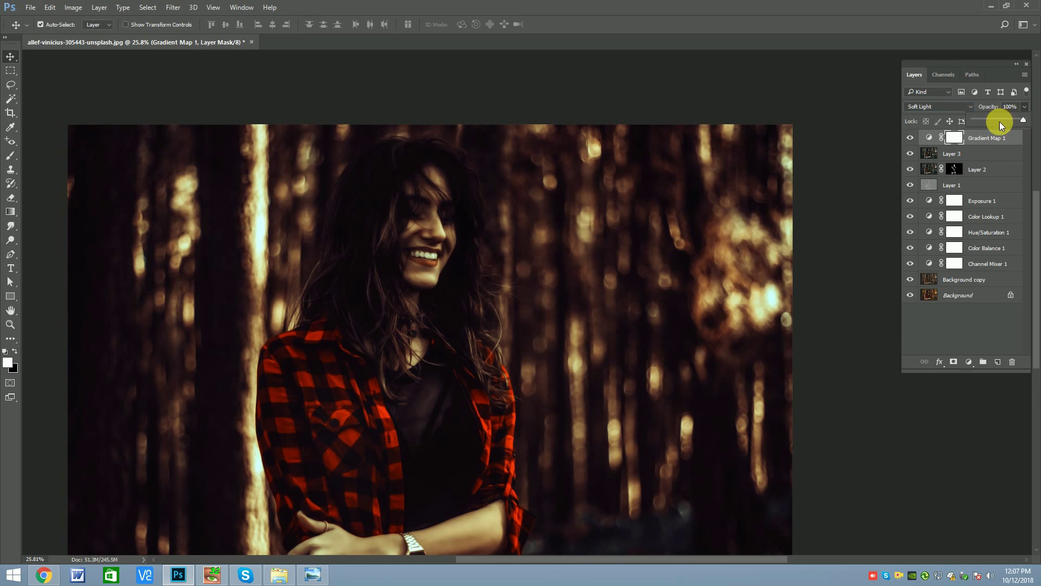
drag(1000, 121, 991, 119)
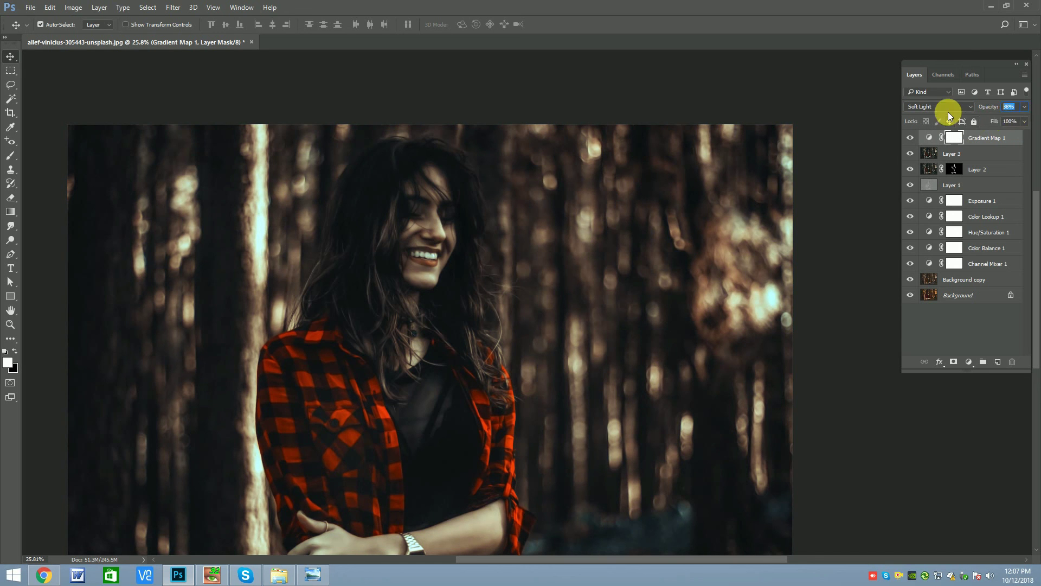
text(25)
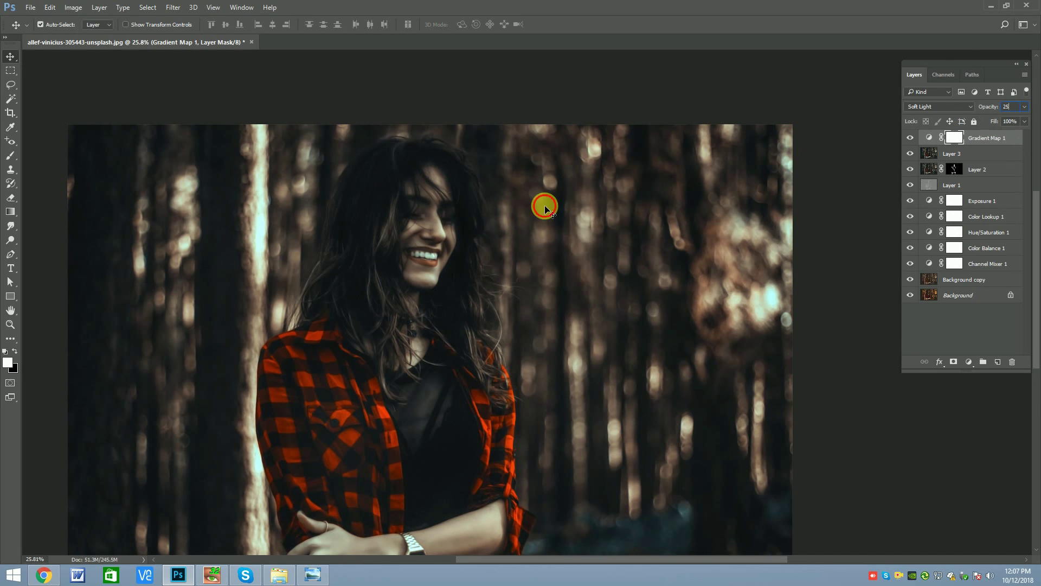
click(545, 206)
scroll(450, 195, up, 2)
click(987, 139)
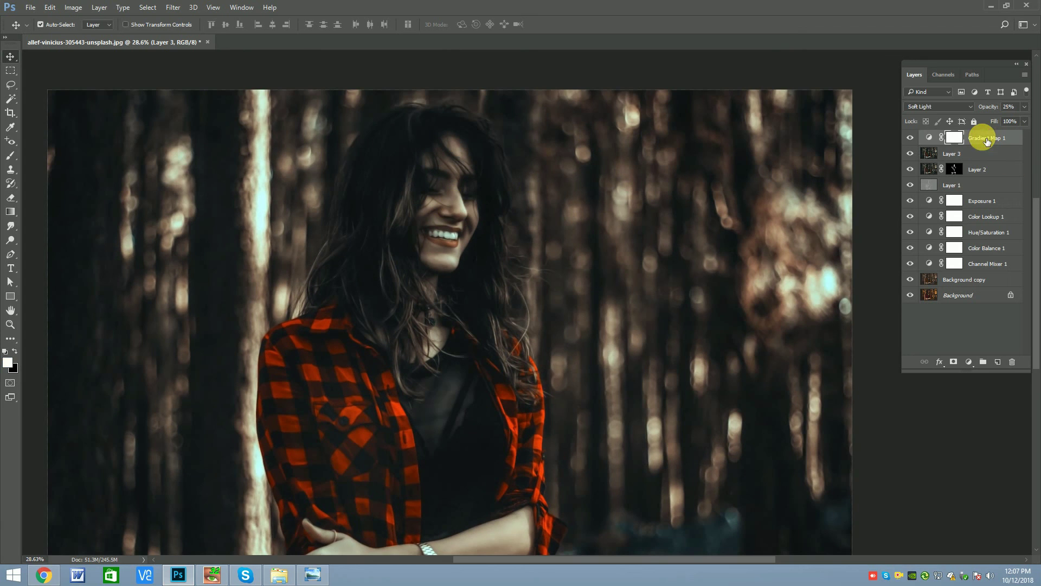
scroll(389, 217, up, 5)
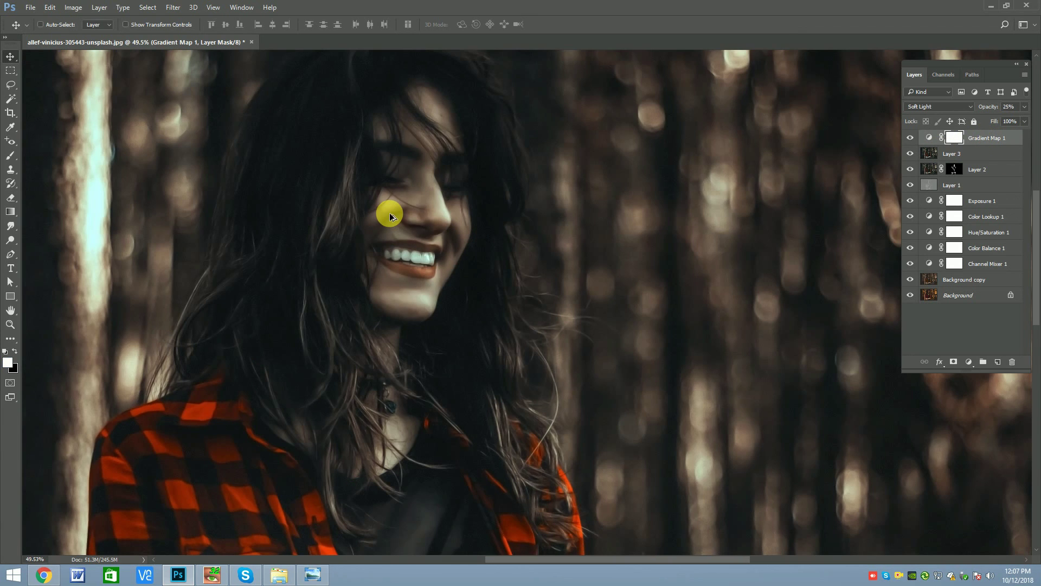
Stamp visible into Layer 4, High Pass it in Soft Light, then stamp again into Layer 5.
key(ctrl+shift+alt+e)
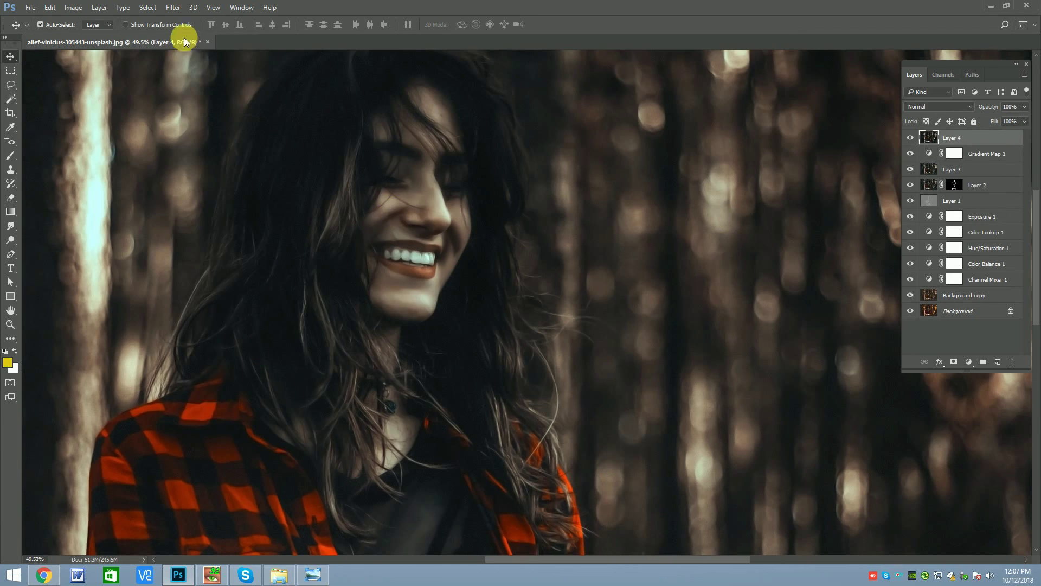
click(173, 7)
mouse_move(180, 220)
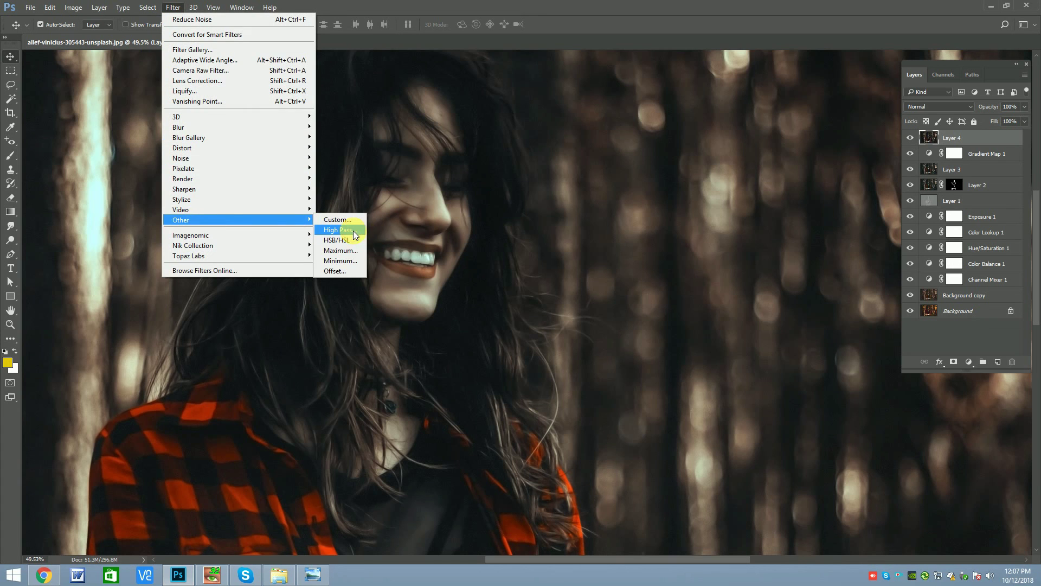
click(353, 230)
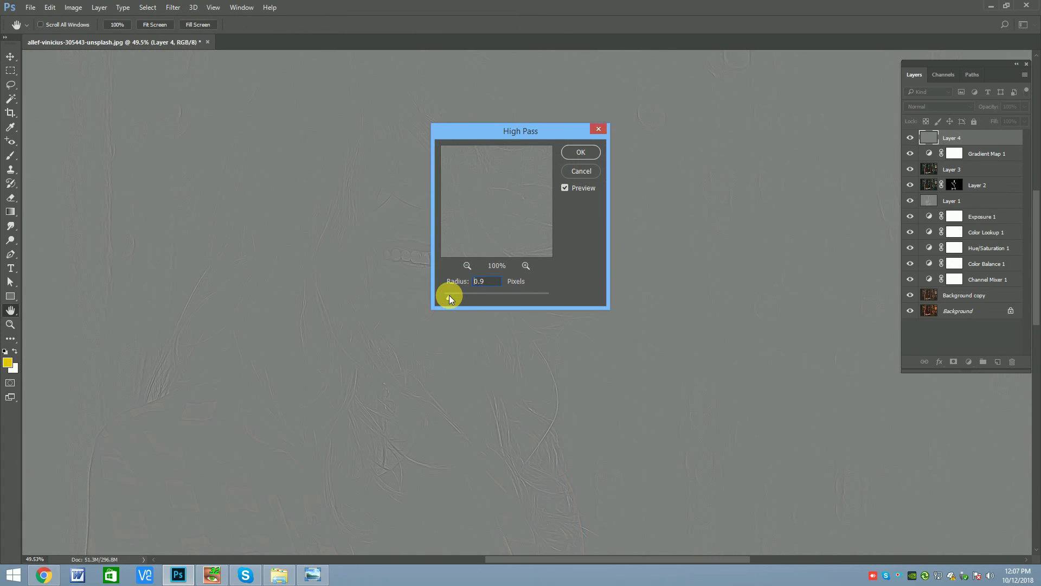
click(584, 154)
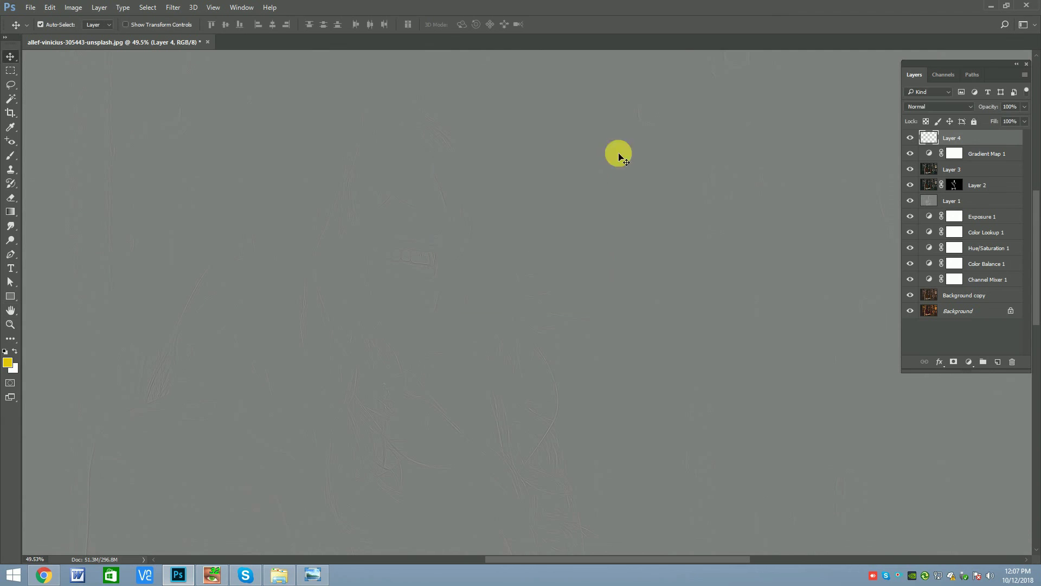
click(969, 108)
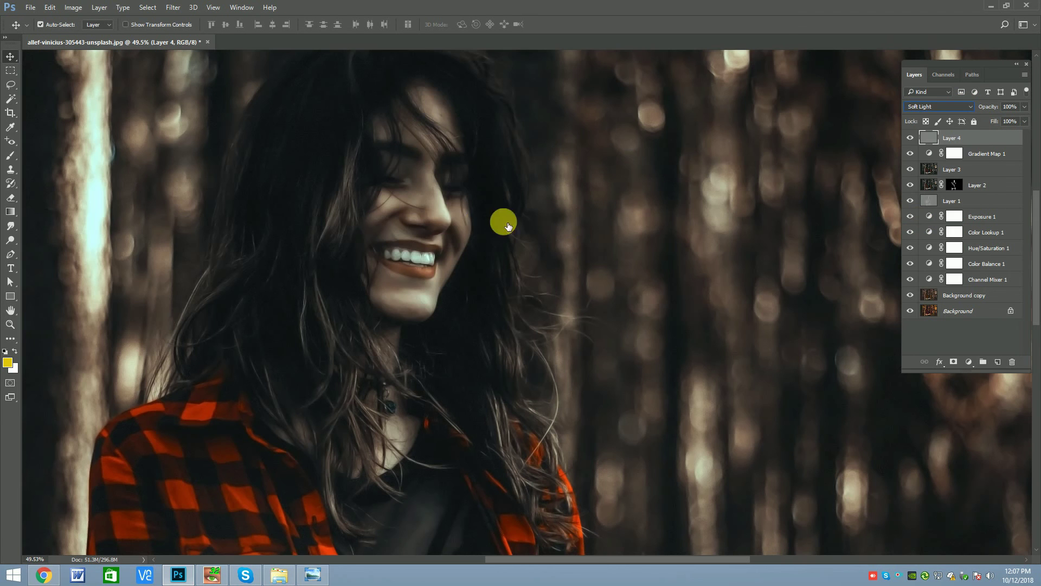
click(920, 216)
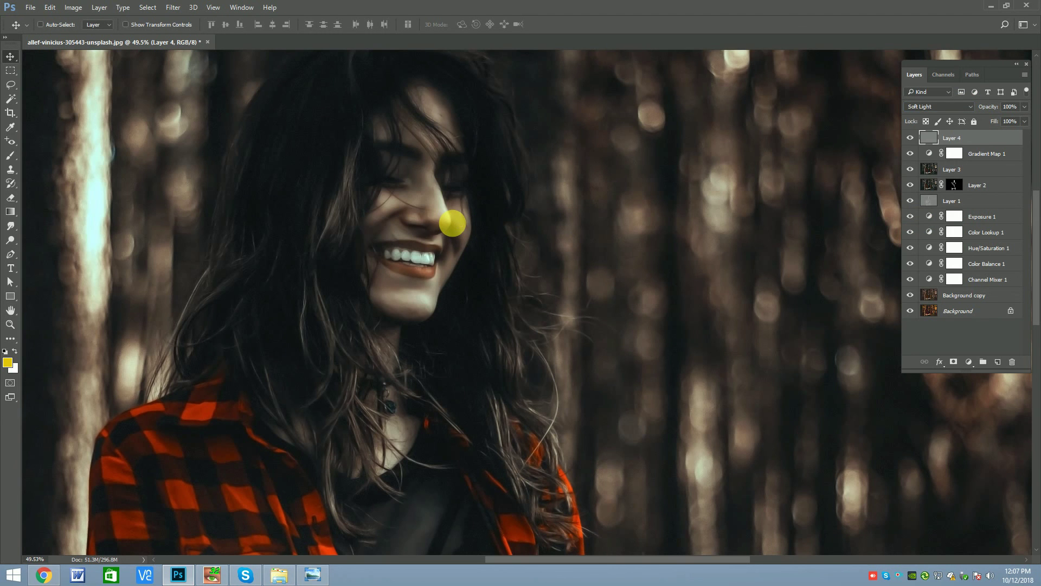
key(ctrl+shift+alt+e)
key(ctrl+0)
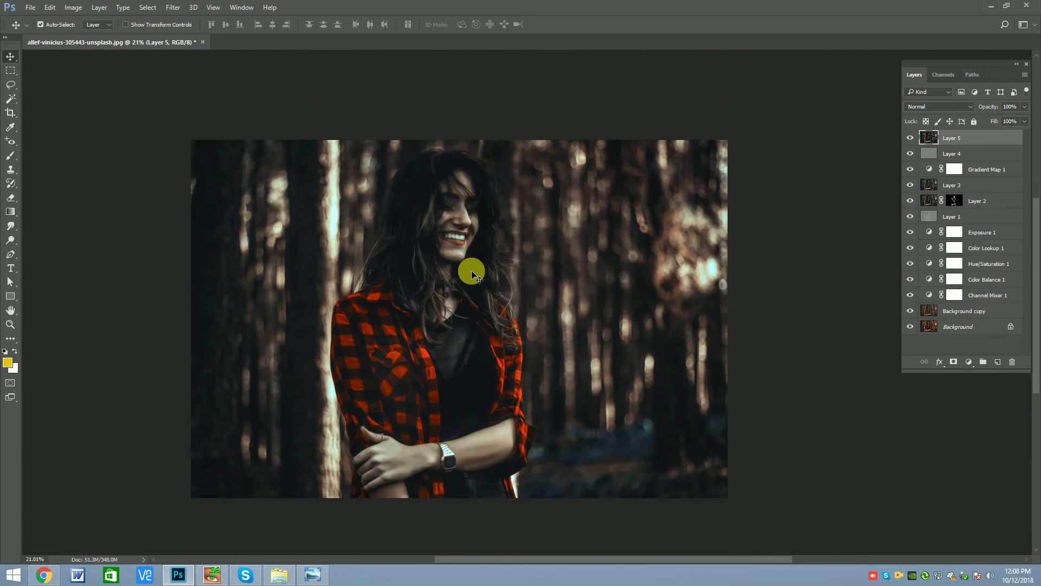
Hide the intermediate layers and Layer 5 to reveal the original Background photo.
drag(909, 153, 910, 311)
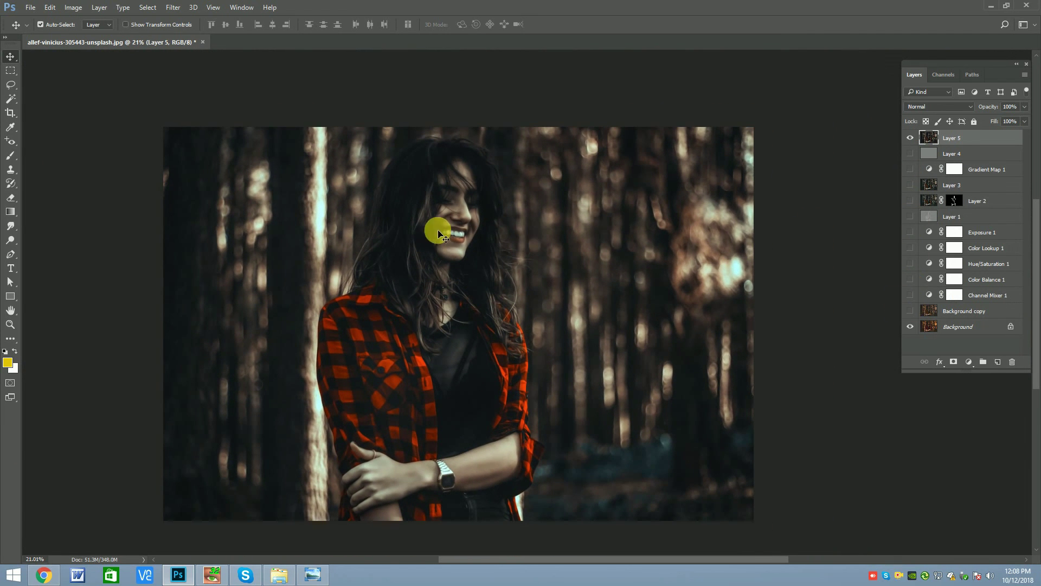
click(910, 138)
scroll(483, 165, up, 3)
scroll(448, 200, up, 3)
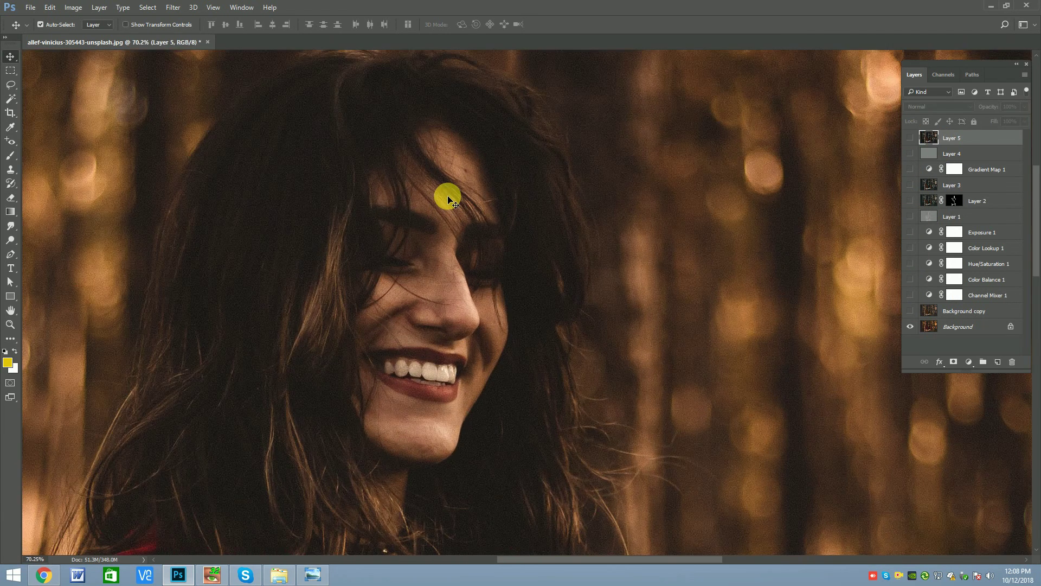
scroll(447, 201, up, 1)
Toggle Layer 5's visibility to compare edit versus original, leaving it hidden.
click(910, 138)
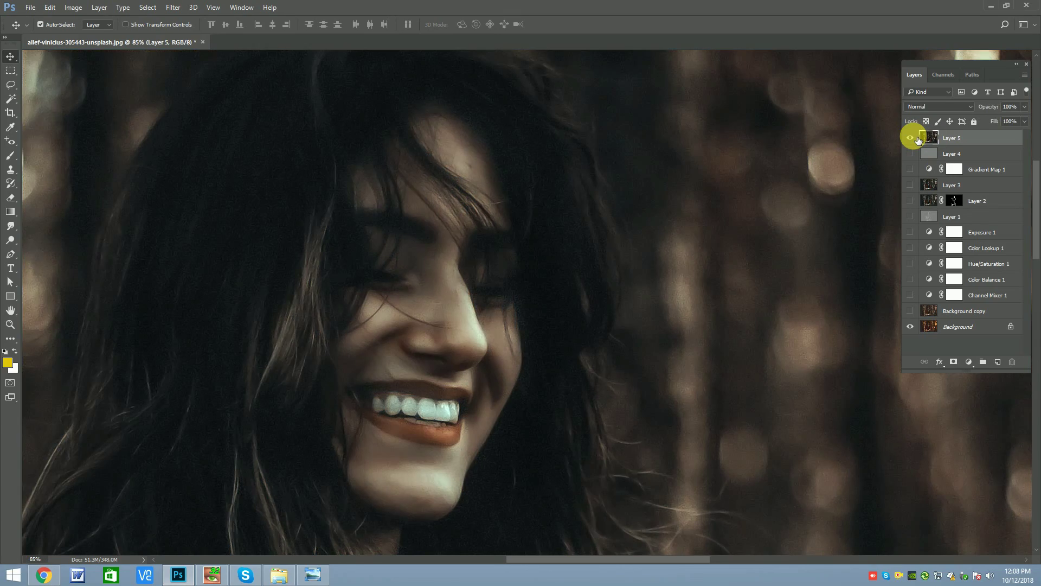
click(916, 138)
click(917, 140)
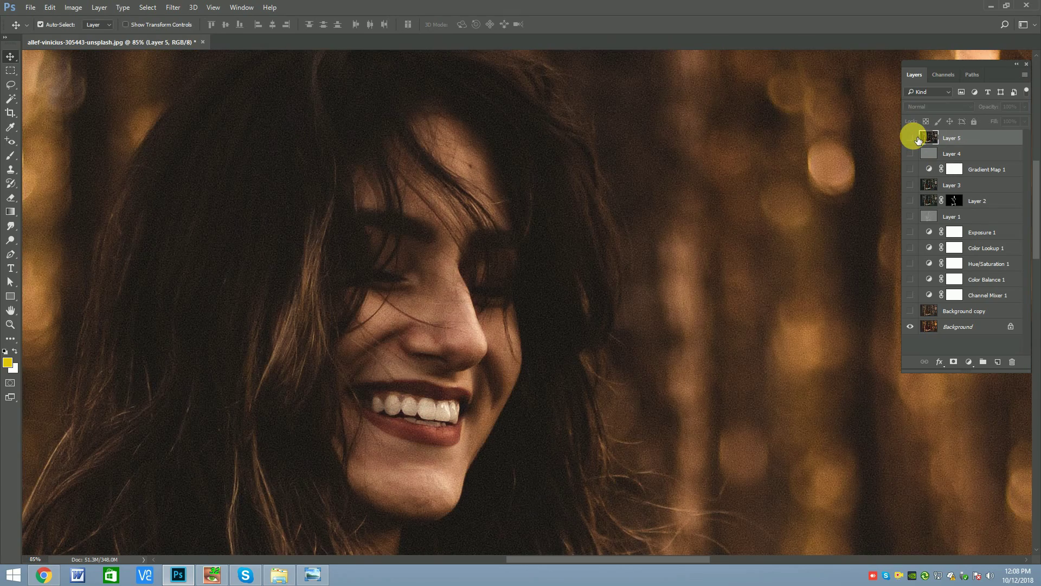
click(917, 138)
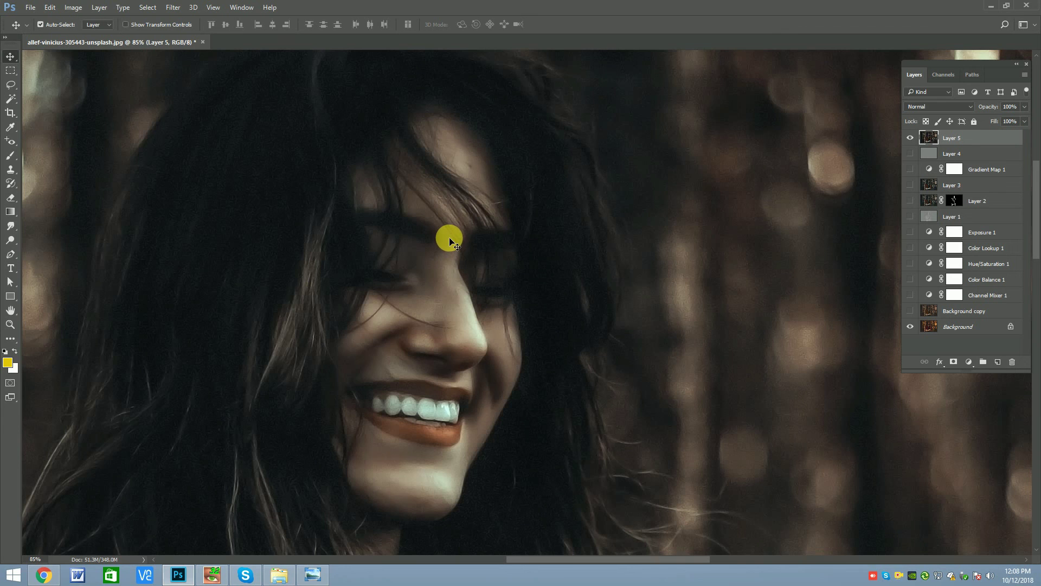
scroll(449, 241, down, 3)
scroll(456, 230, down, 2)
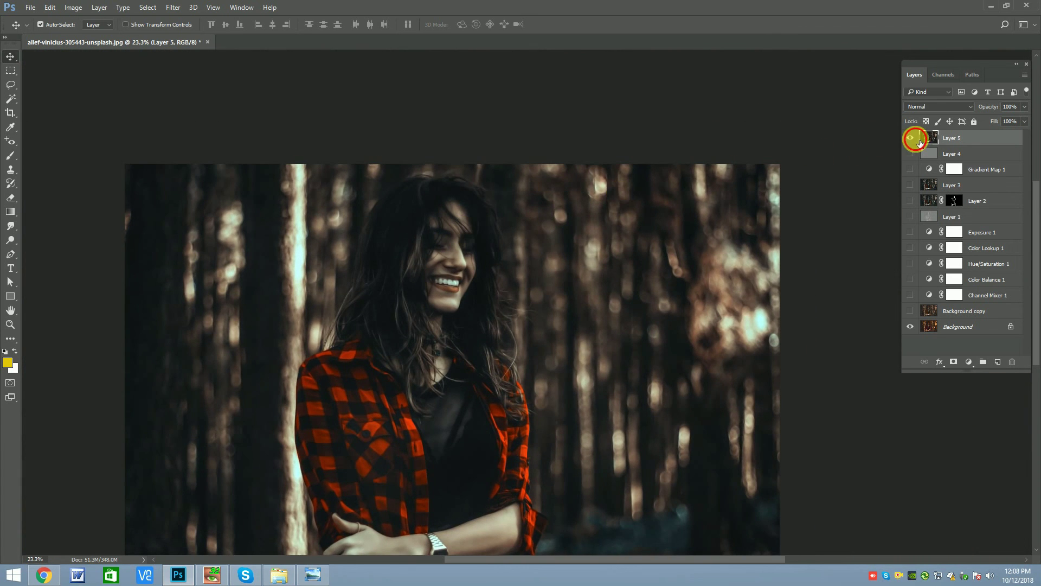
click(910, 137)
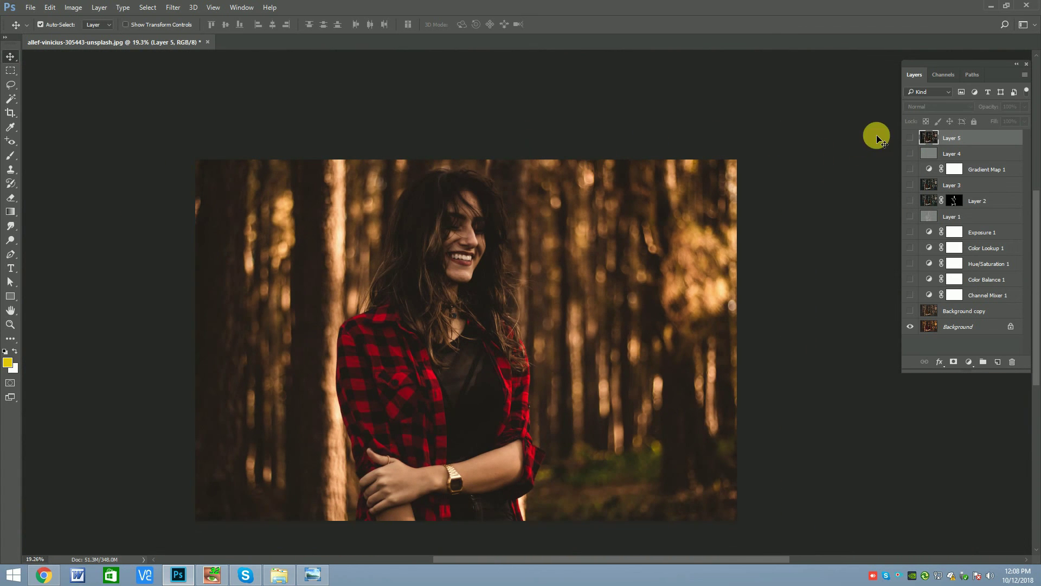